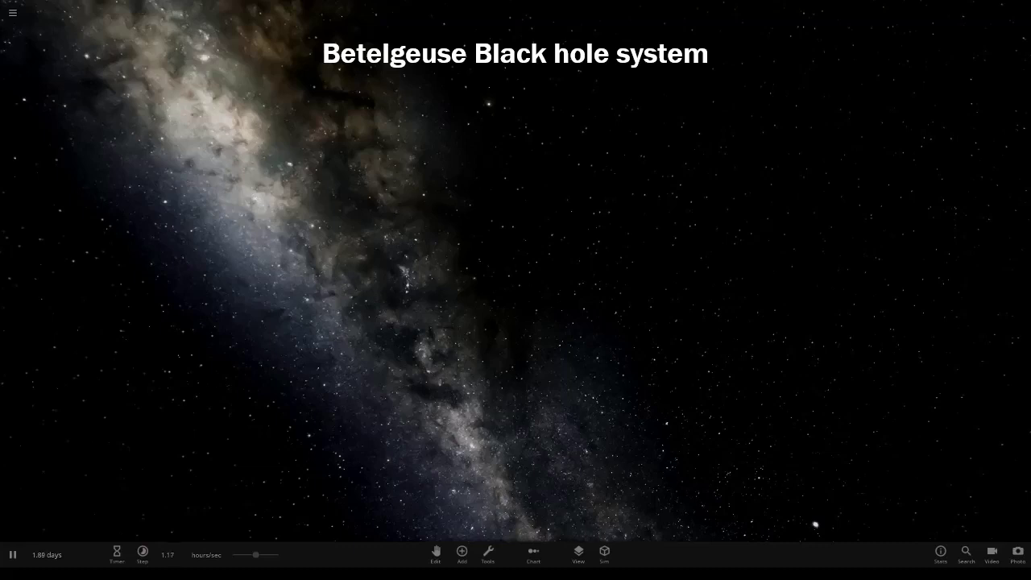
Choose Betelgeuse from the Stars category of the Add catalogue
left_click(463, 549)
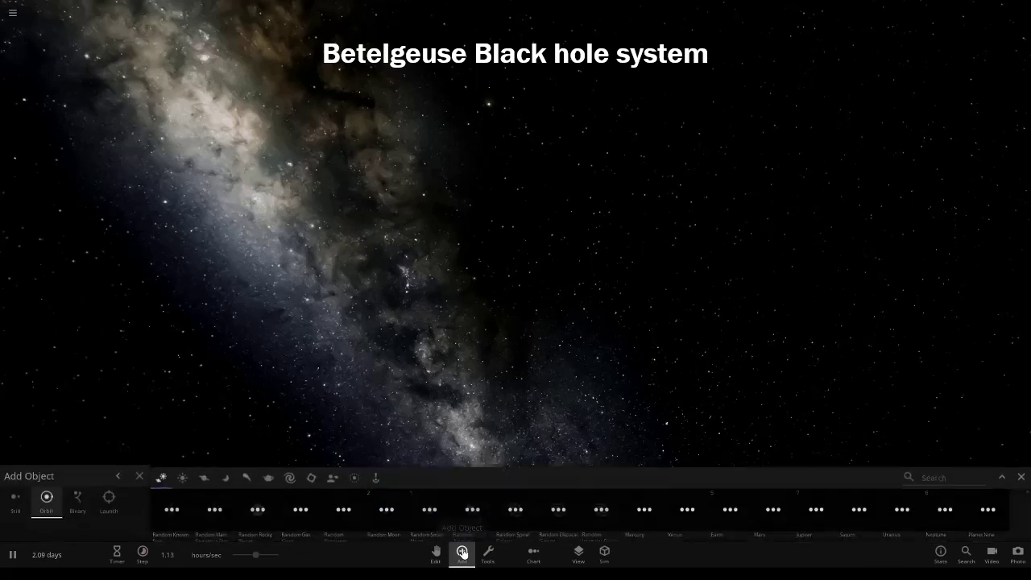
left_click(182, 469)
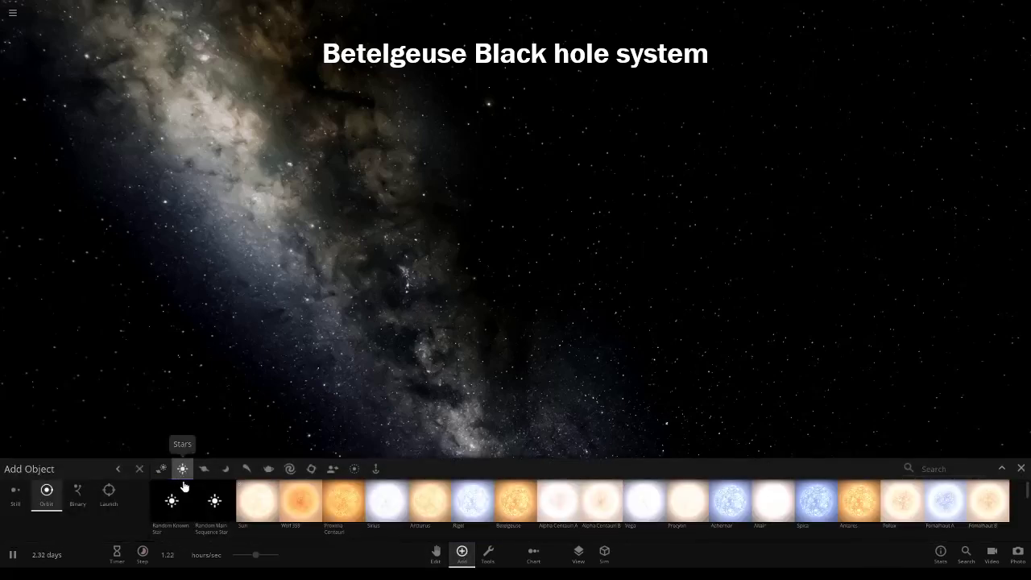
left_click(510, 504)
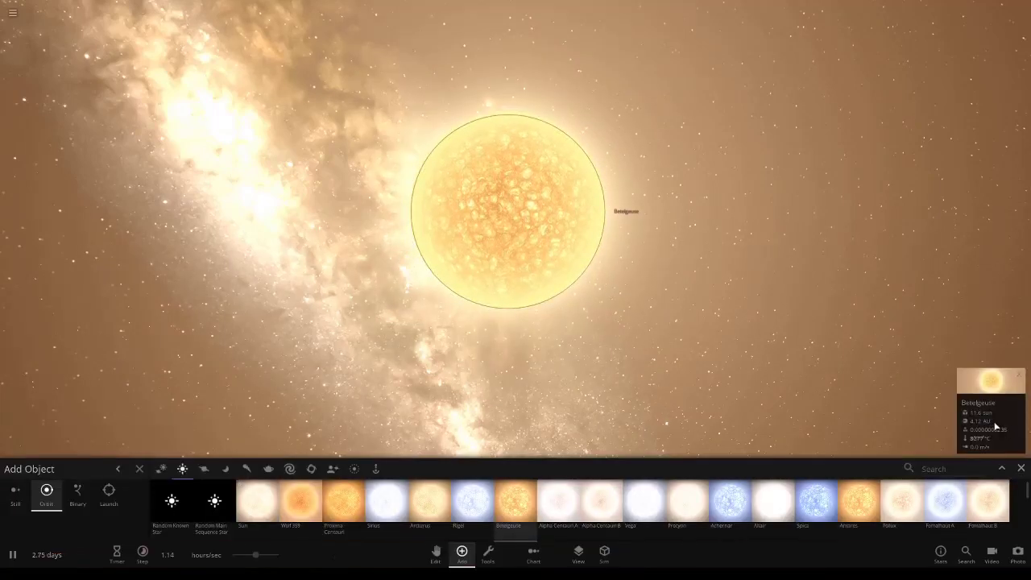
Multiply Betelgeuse's mass by ten repeatedly until it becomes a black hole of about 1.16E+10 solar masses
left_click(996, 427)
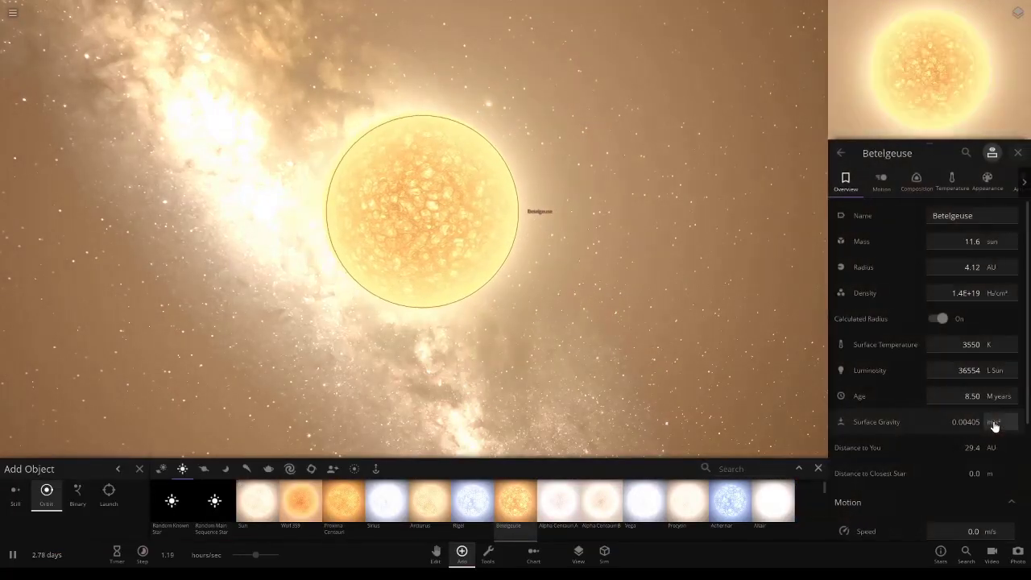
left_click(973, 241)
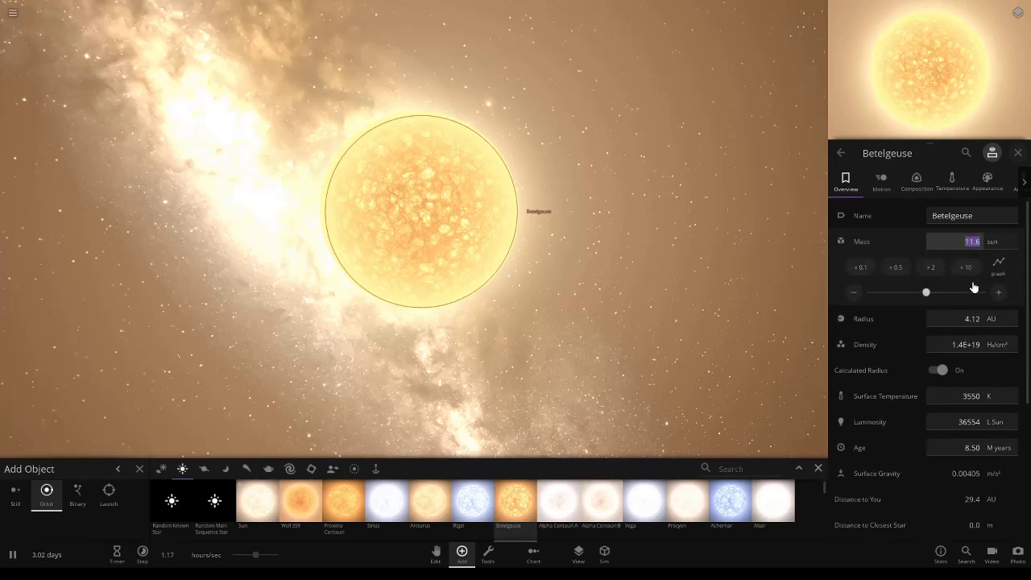
left_click(971, 274)
left_click(972, 274)
left_click(972, 274)
left_click(972, 274)
left_click(972, 274)
left_click(972, 274)
left_click(972, 274)
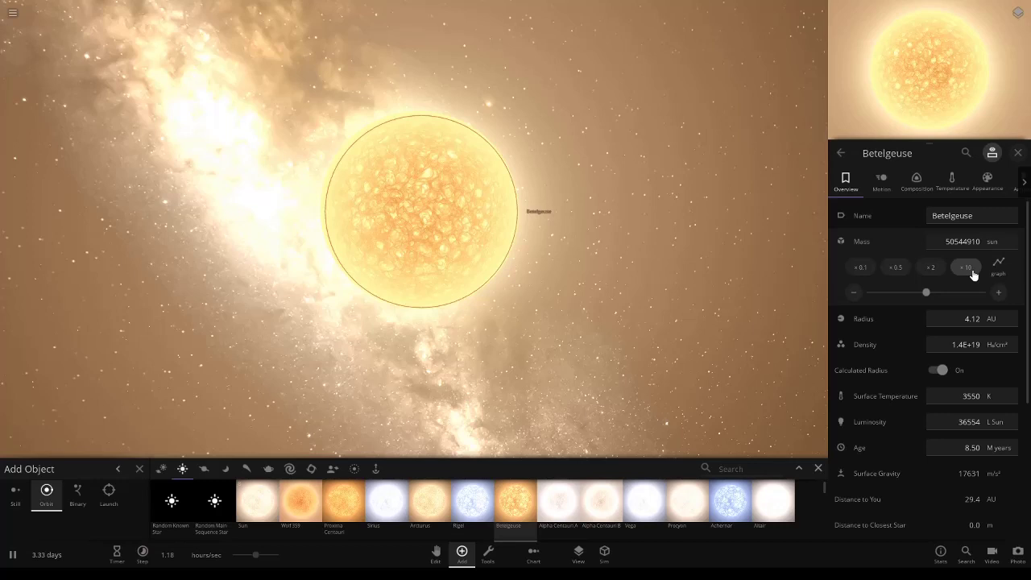
left_click(970, 275)
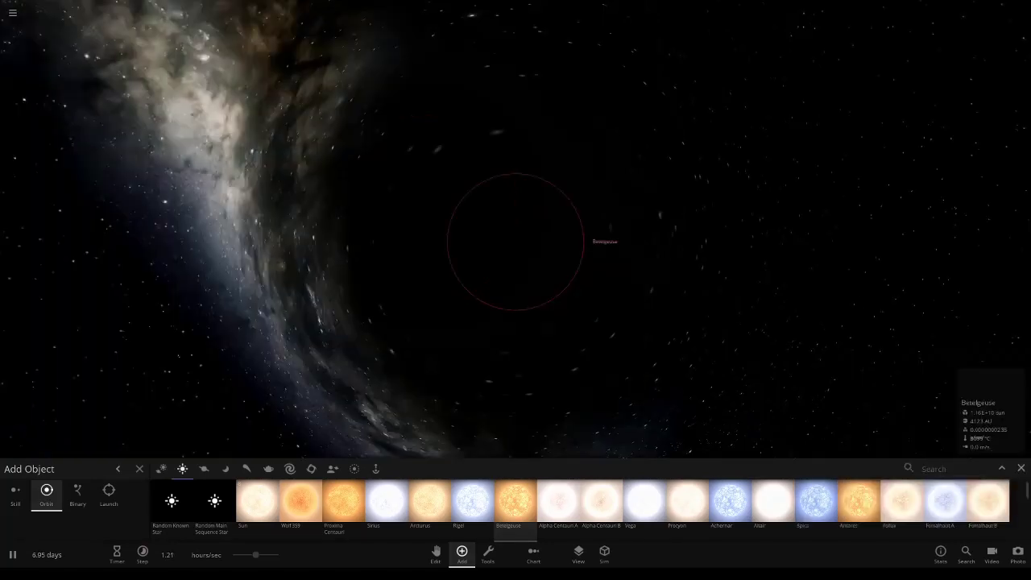
Zoom out and place three Sirius stars on successively wider orbits around the black hole
scroll(632, 301, "down", 3)
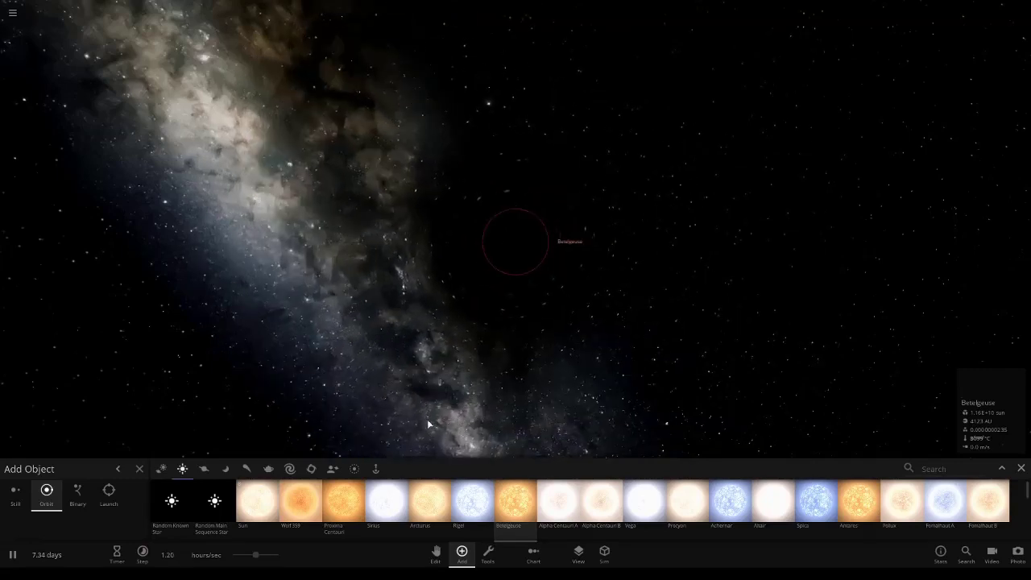
scroll(427, 419, "down", 2)
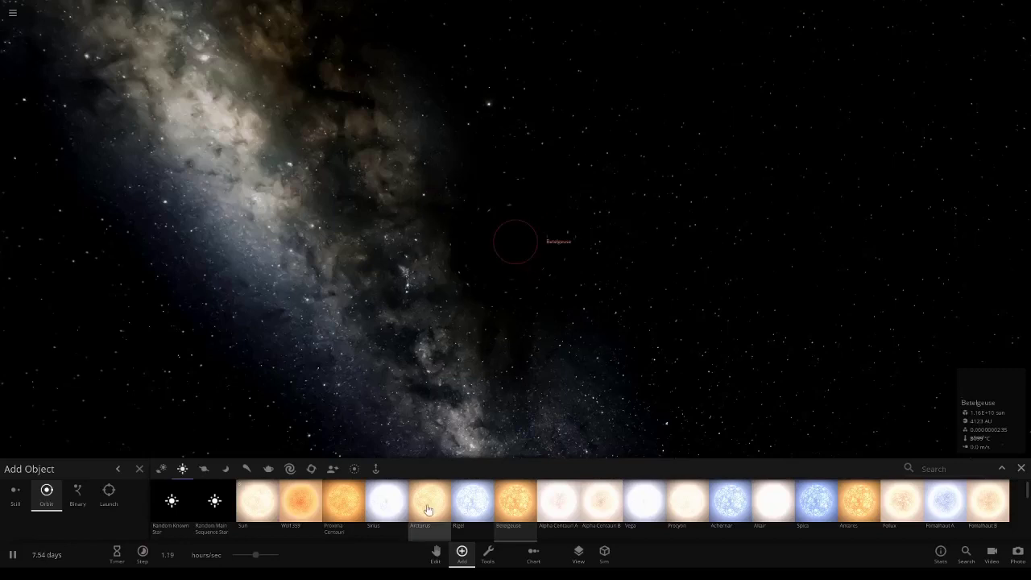
left_click(387, 502)
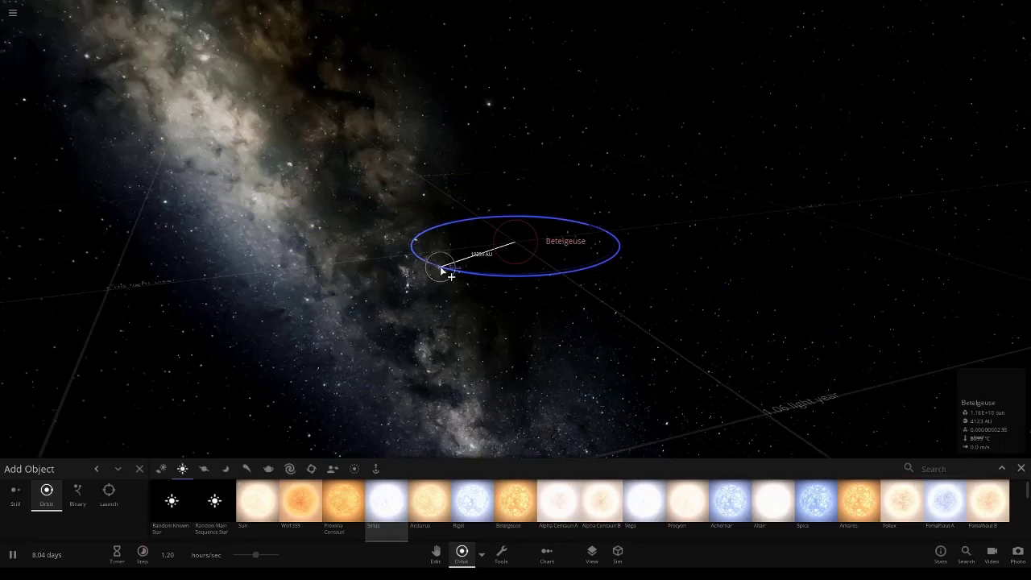
left_click(441, 270)
left_click(439, 291)
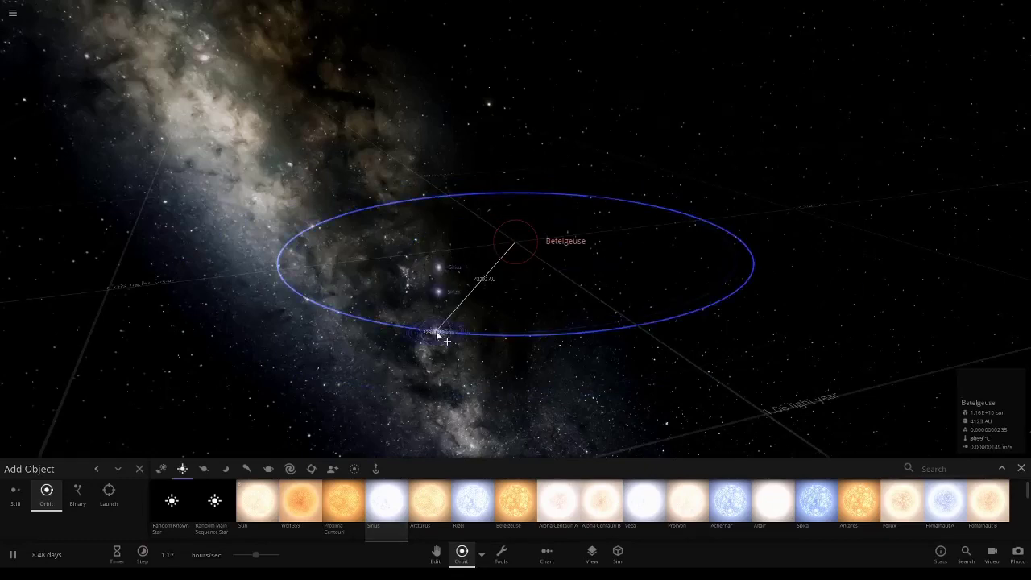
left_click(437, 332)
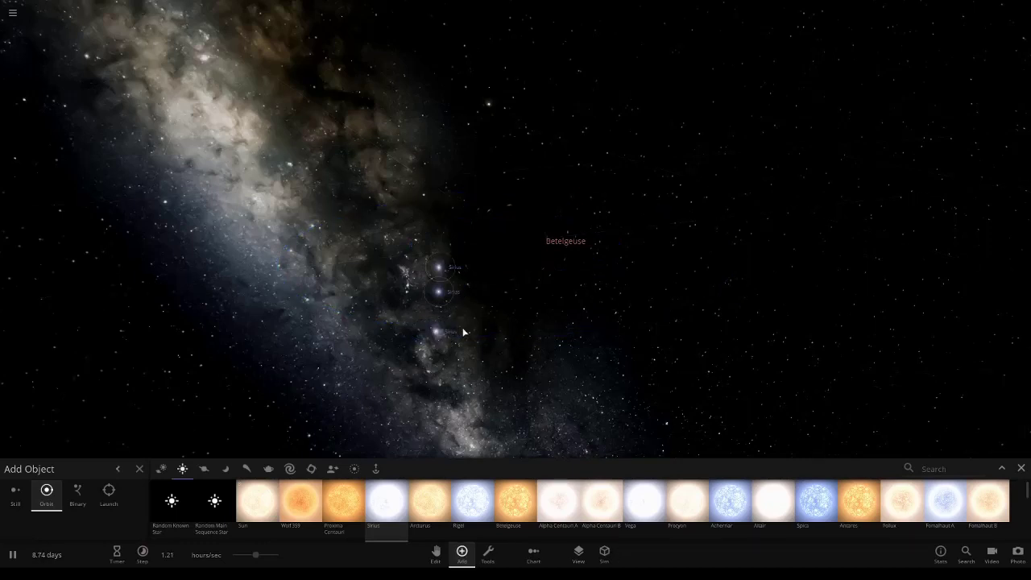
Set the first Sirius star's orbital inclination to 10° in its Motion tab
key("Escape")
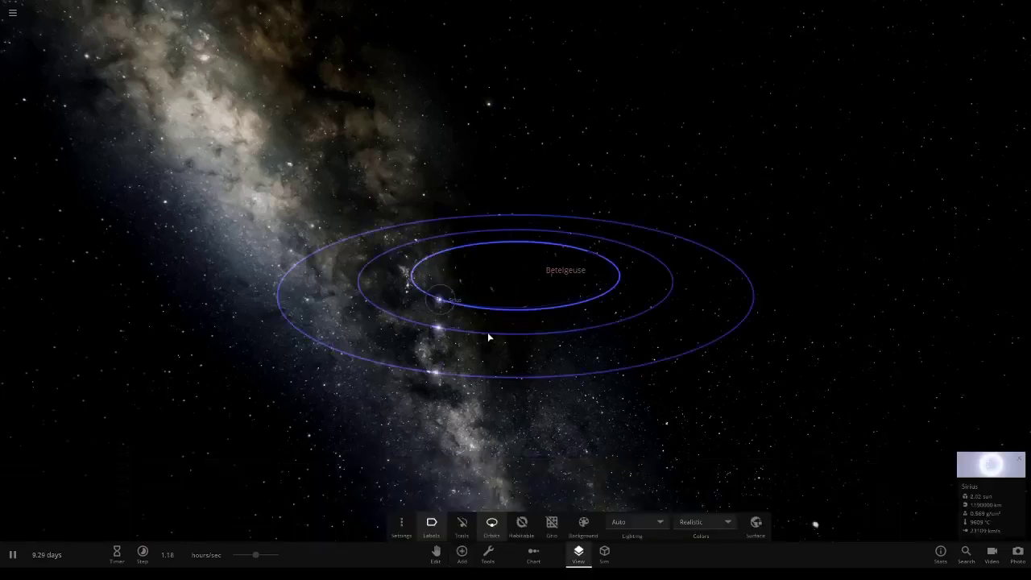
left_click(979, 501)
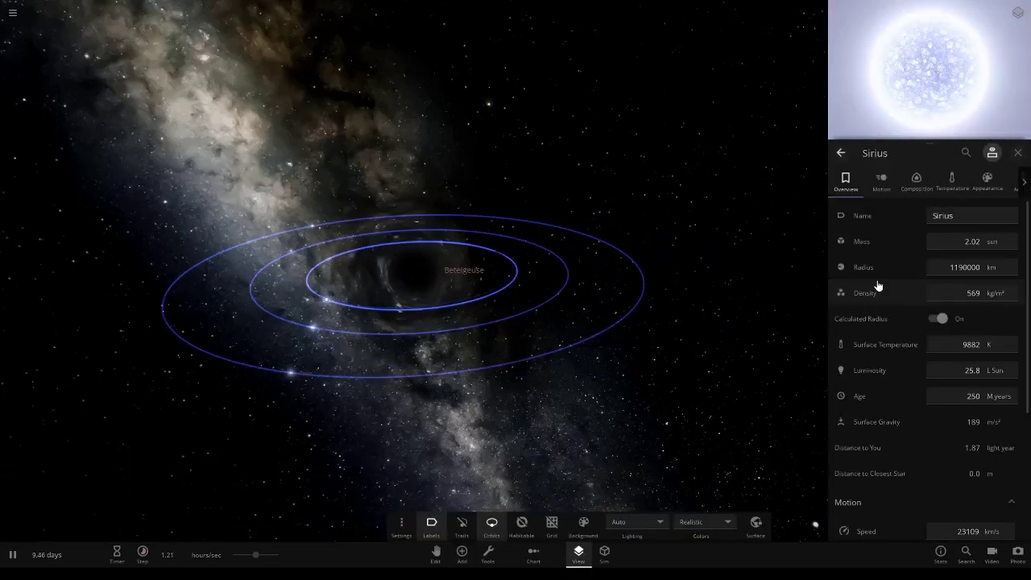
left_click(883, 182)
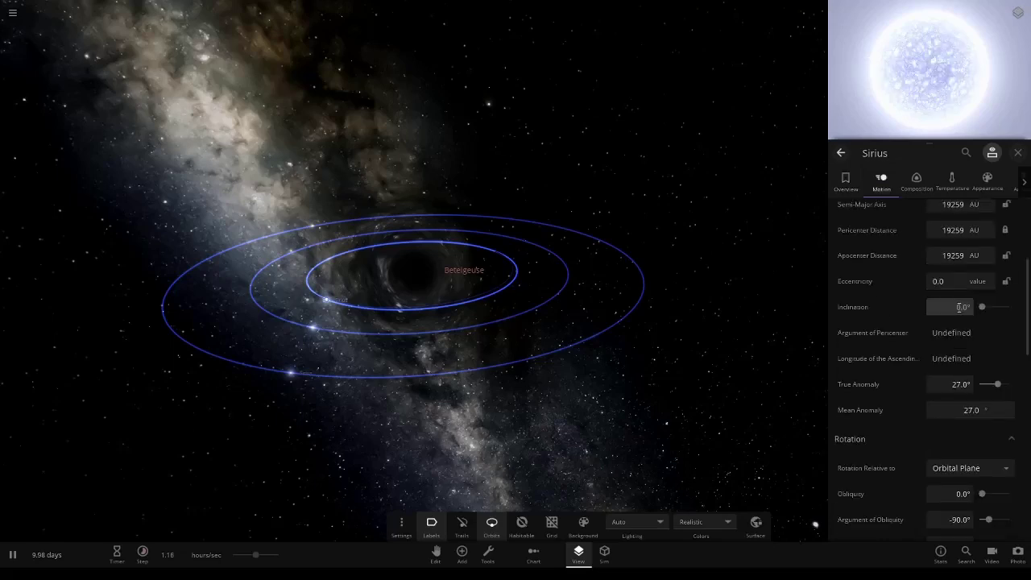
left_click(958, 307)
type("10")
key("Return")
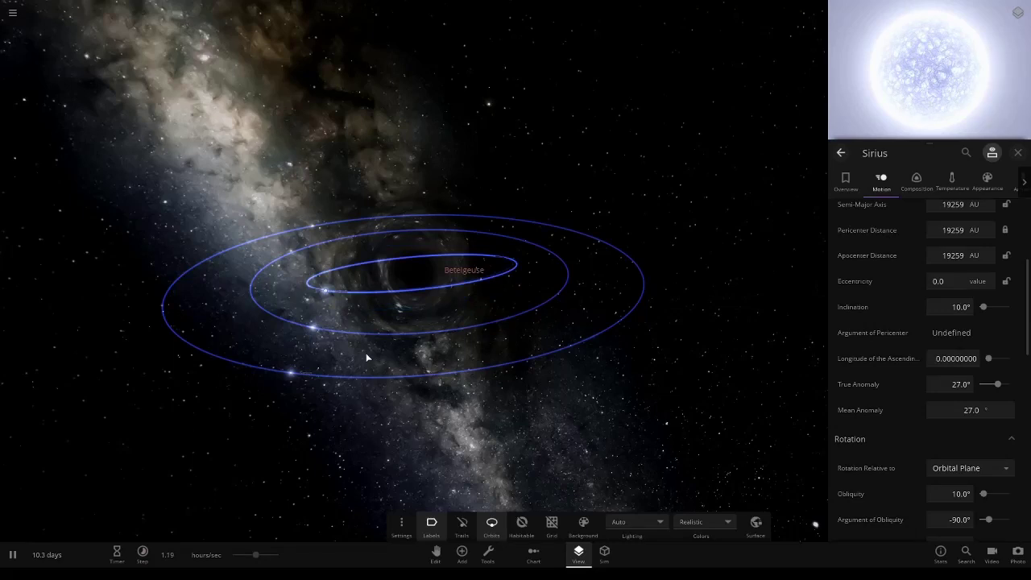
Tilt the other two Sirius orbits to 20° and 30° inclination
left_click(960, 307)
type("20")
key("Return")
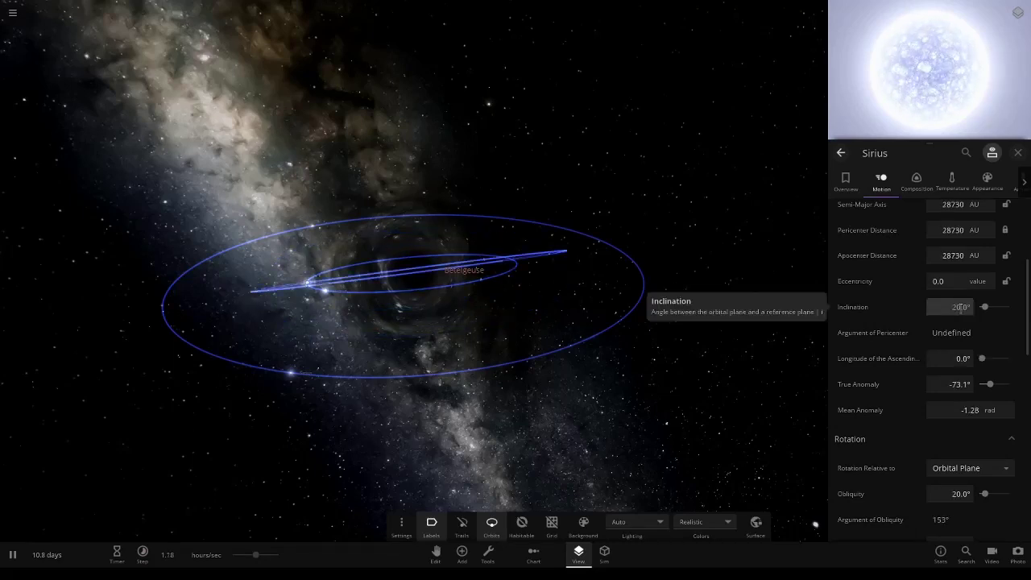
left_click(959, 307)
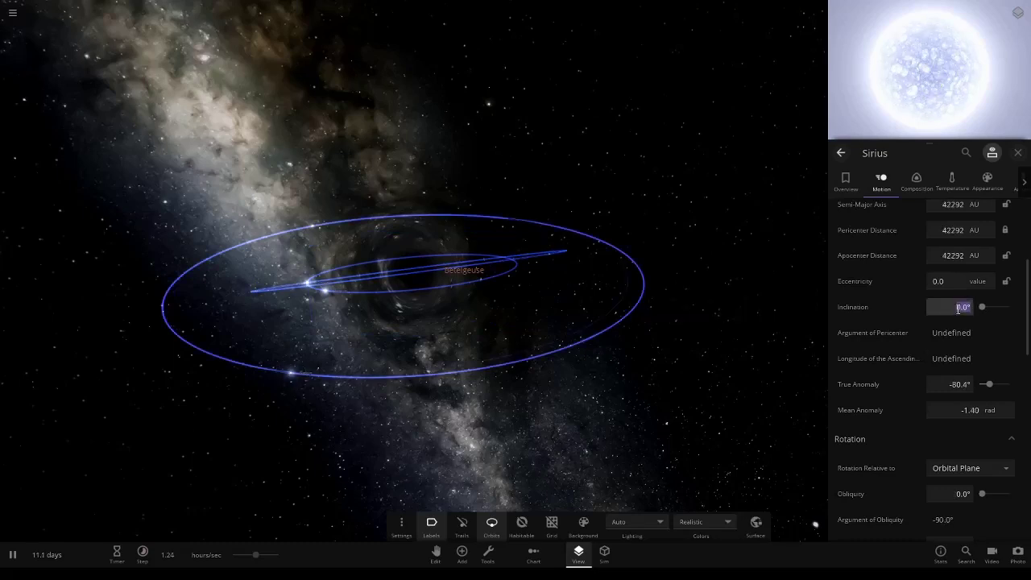
type("30")
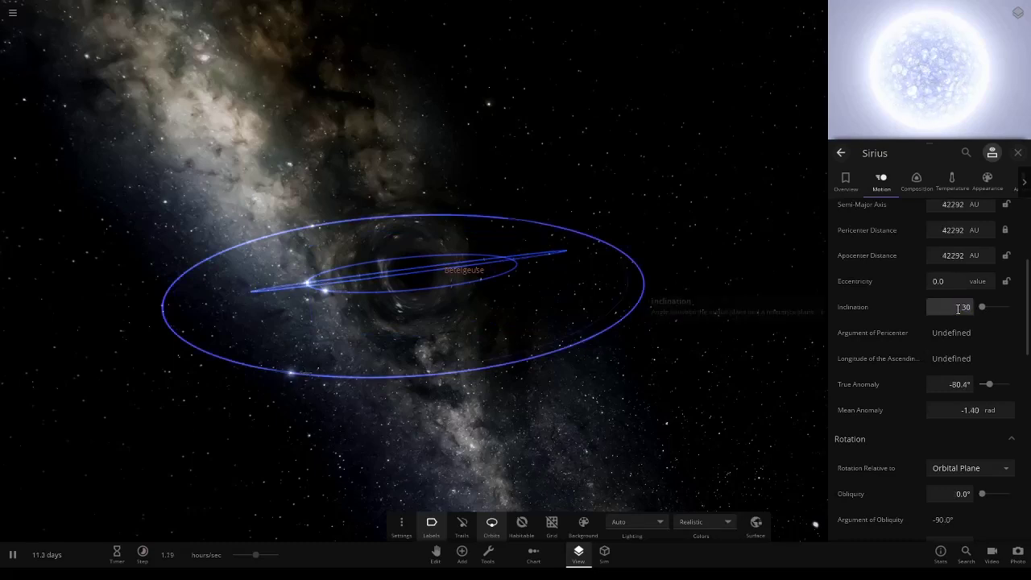
key("Return")
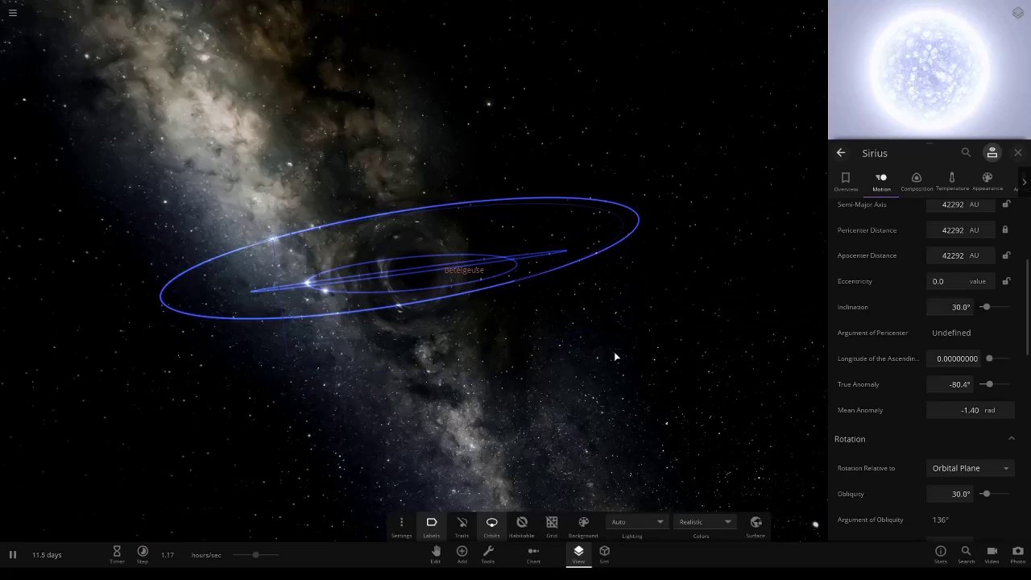
left_click_drag(554, 418, 614, 453)
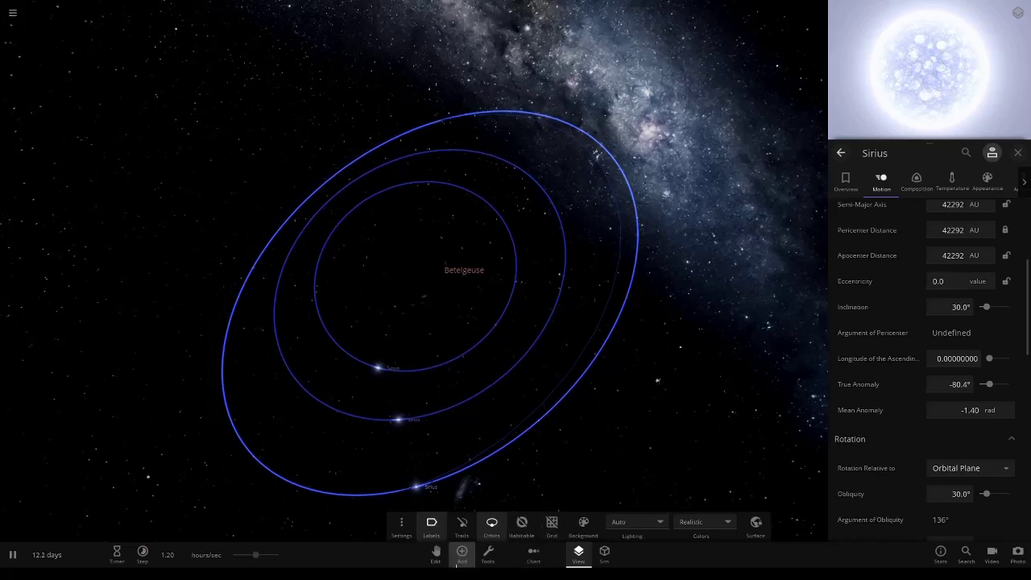
Add the Sun in orbit around the Betelgeuse black hole
left_click(461, 554)
left_click(257, 501)
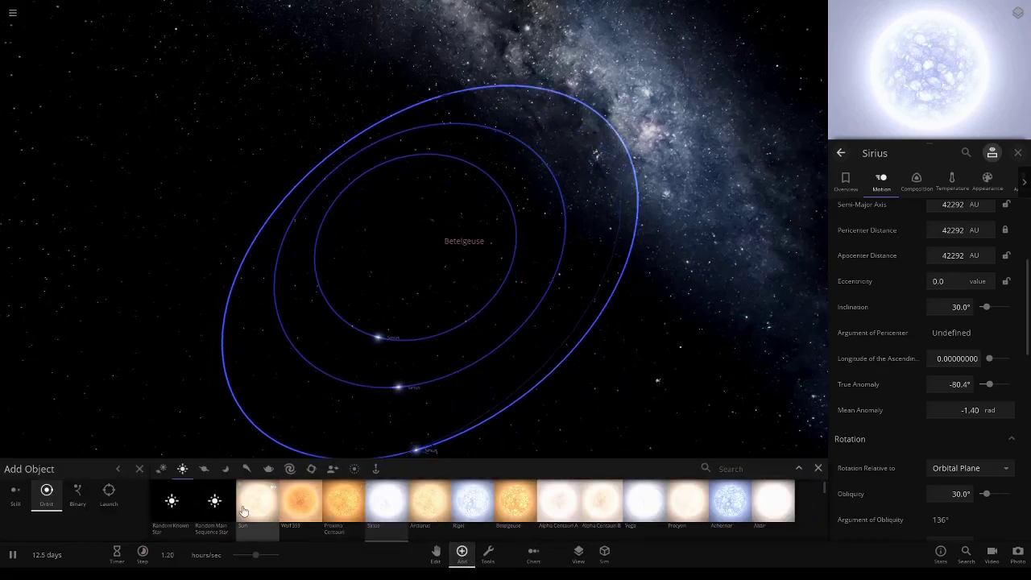
left_click(367, 284)
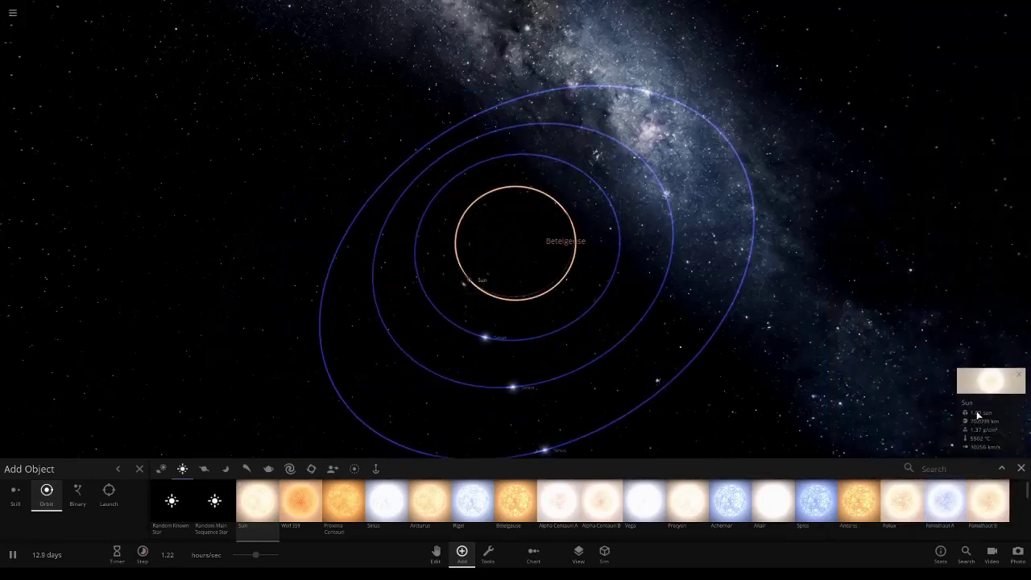
Set the Sun's orbital inclination to 5° and zoom out on the system
left_click(978, 414)
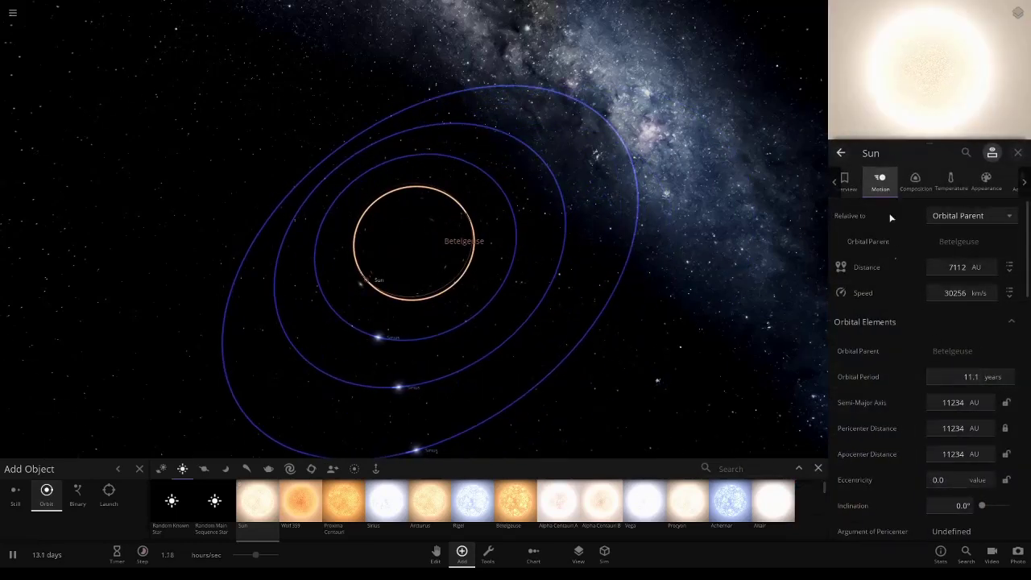
scroll(905, 343, "down", 3)
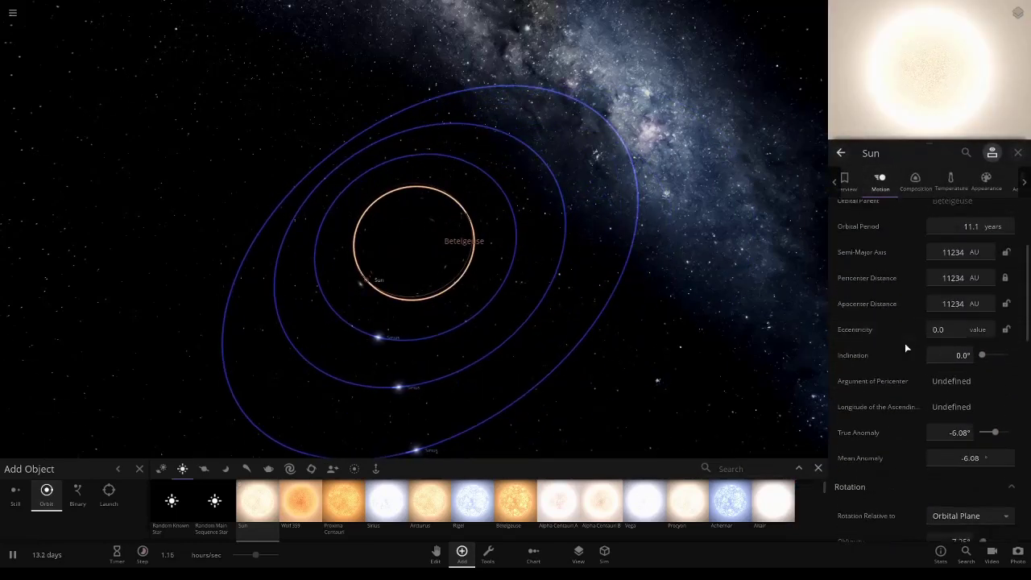
left_click(958, 359)
type("5")
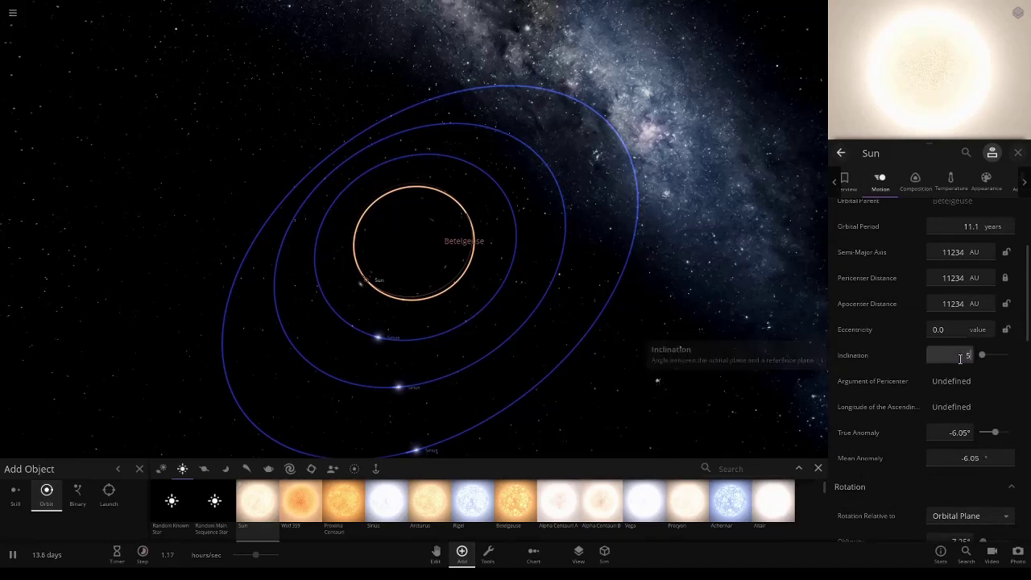
key("Return")
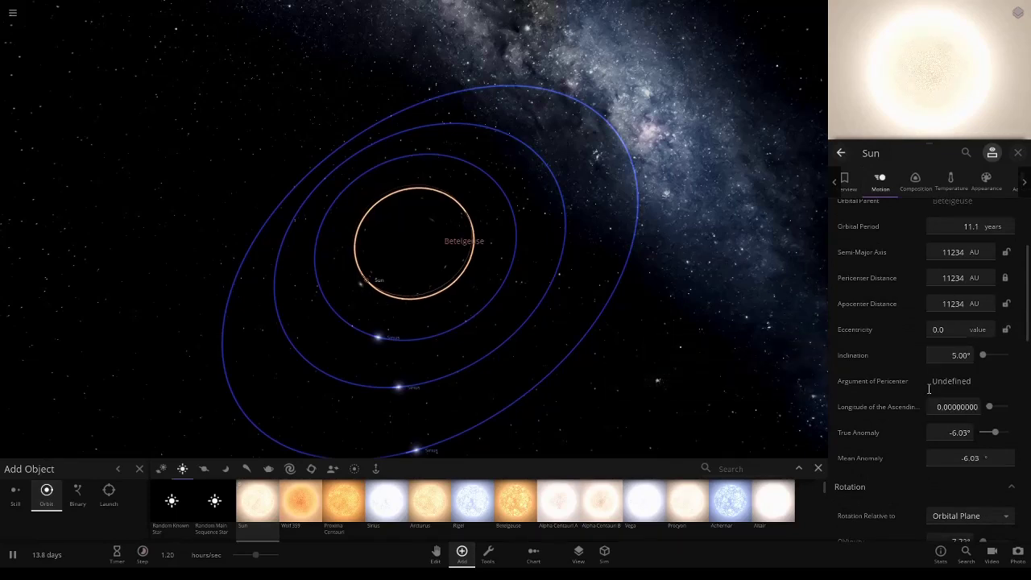
mouse_move(887, 384)
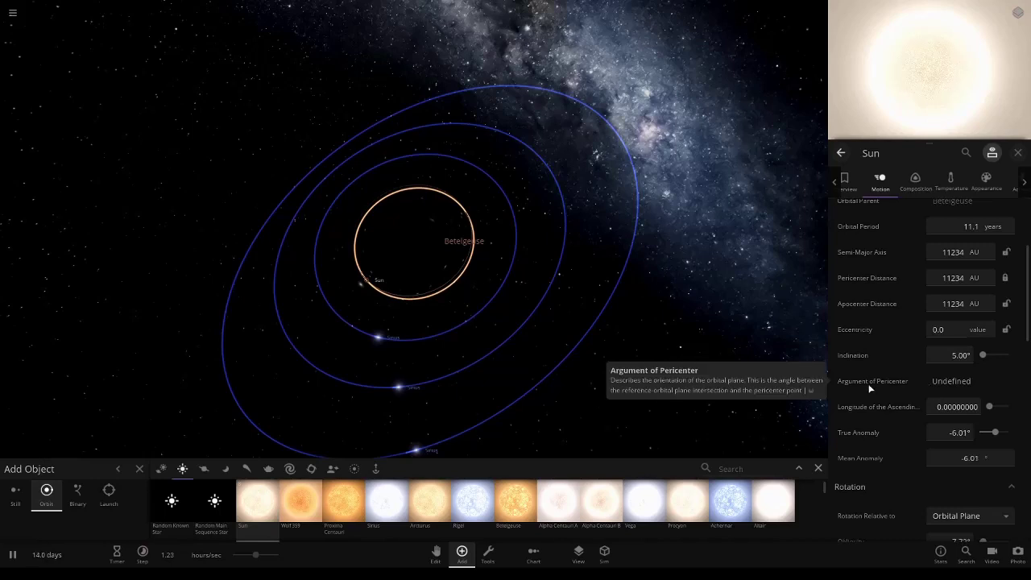
scroll(621, 388, "down", 2)
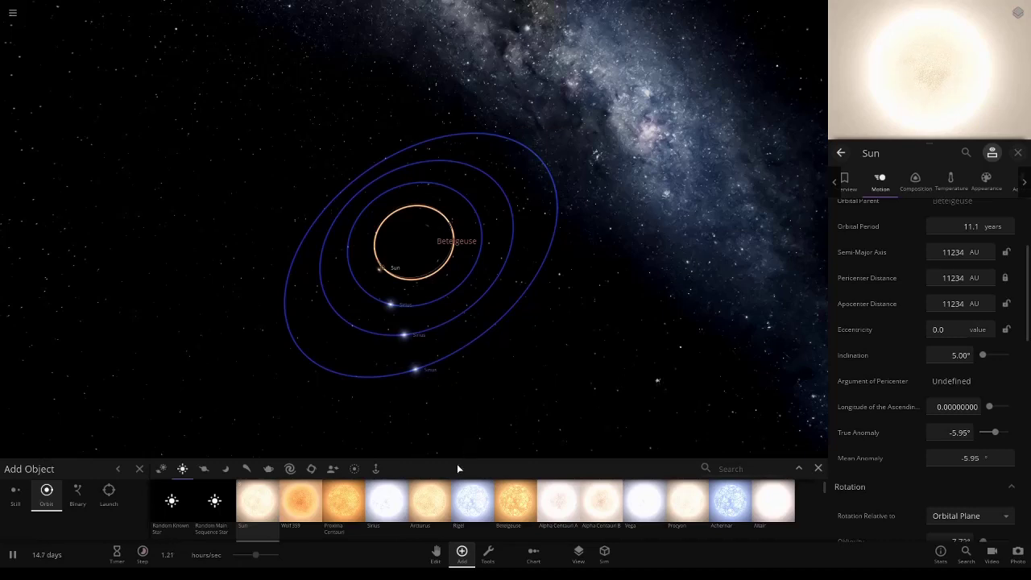
Place Wolf 359 on a small orbit around the black hole and set its inclination to 2°
left_click(360, 505)
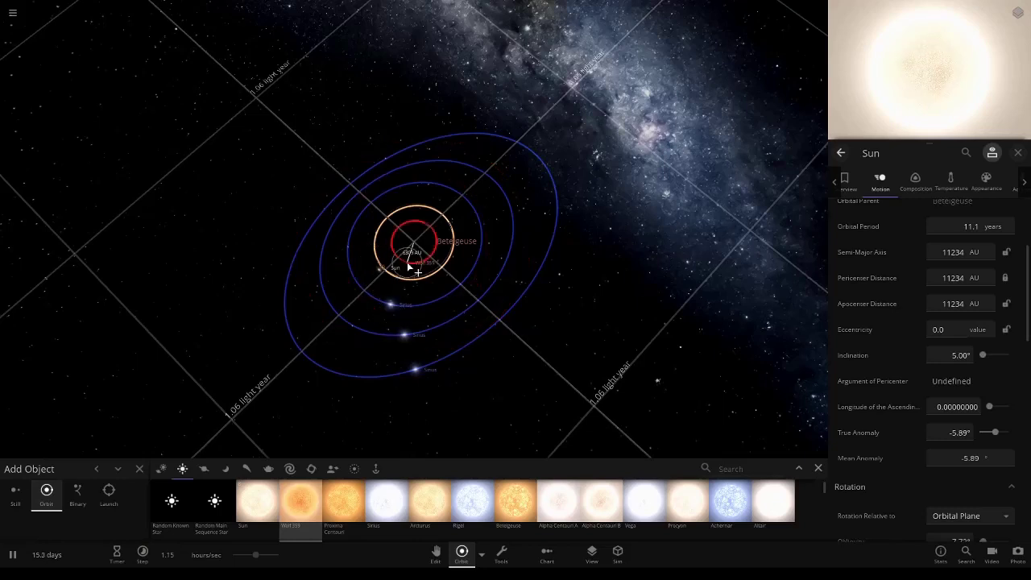
left_click(414, 271)
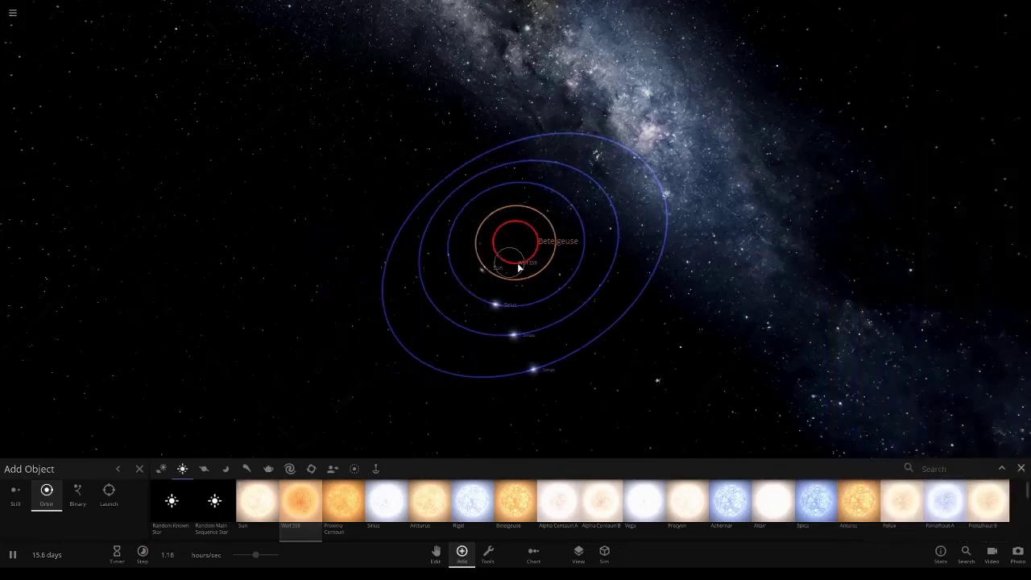
left_click(981, 416)
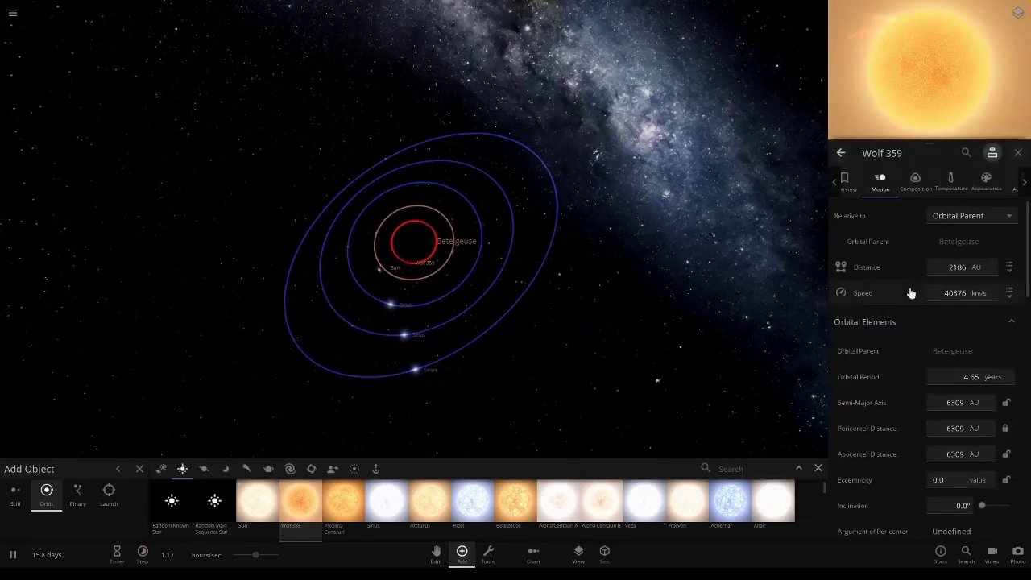
scroll(900, 372, "down", 3)
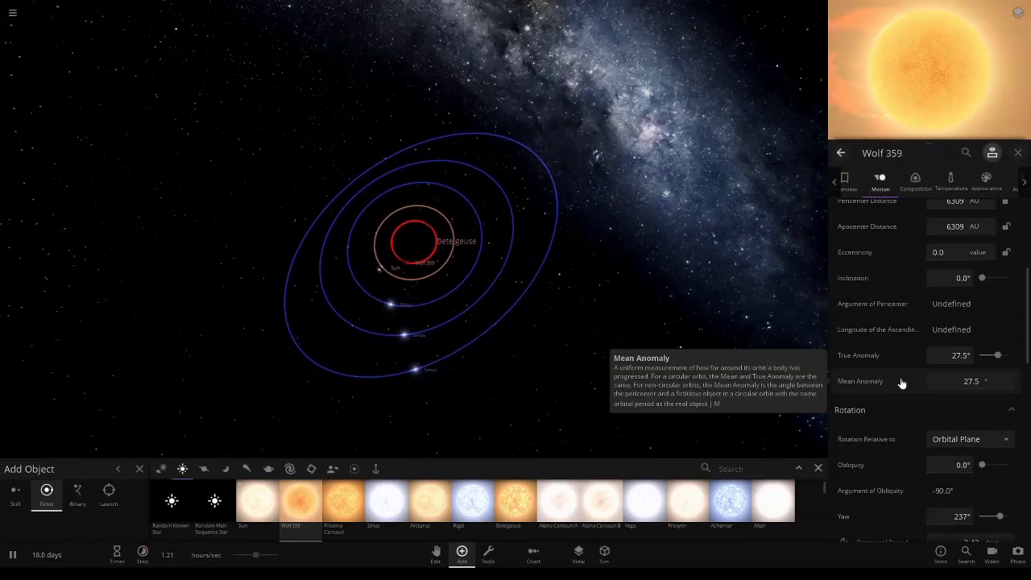
left_click(961, 278)
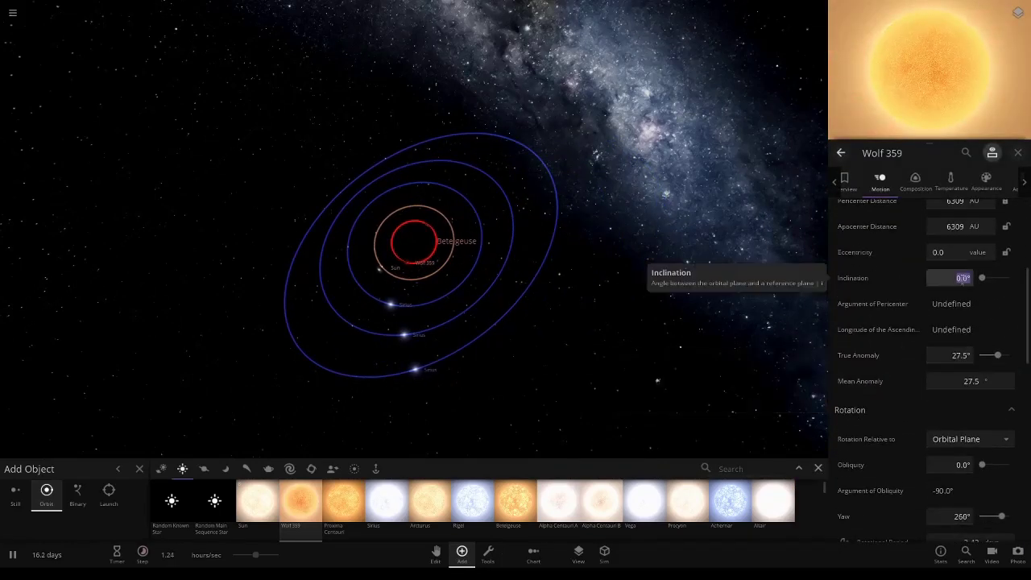
type("2")
key("Return")
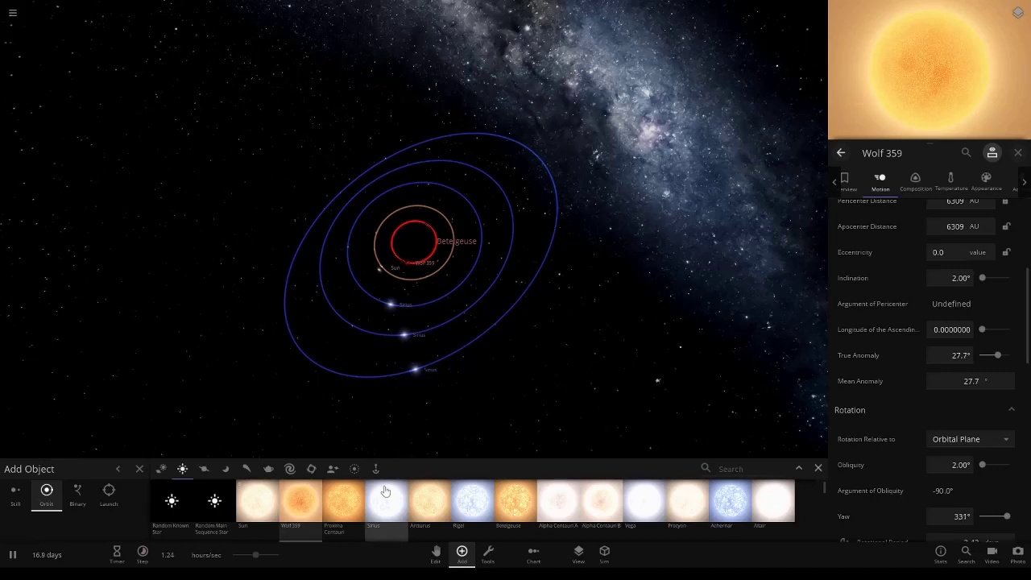
Place Rigel on a wide 58261 AU orbit and set its inclination to 40°
left_click(473, 501)
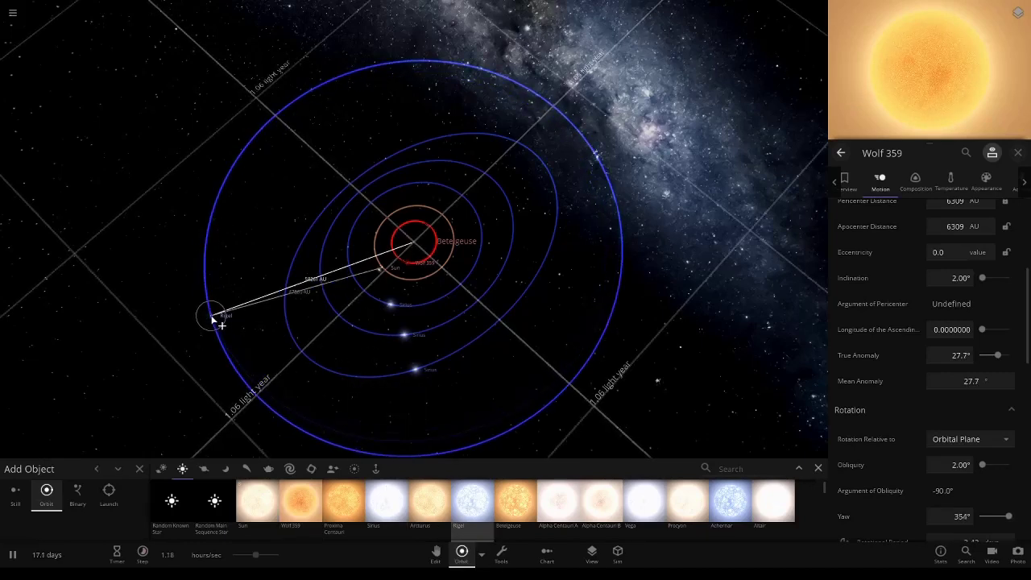
left_click(212, 319)
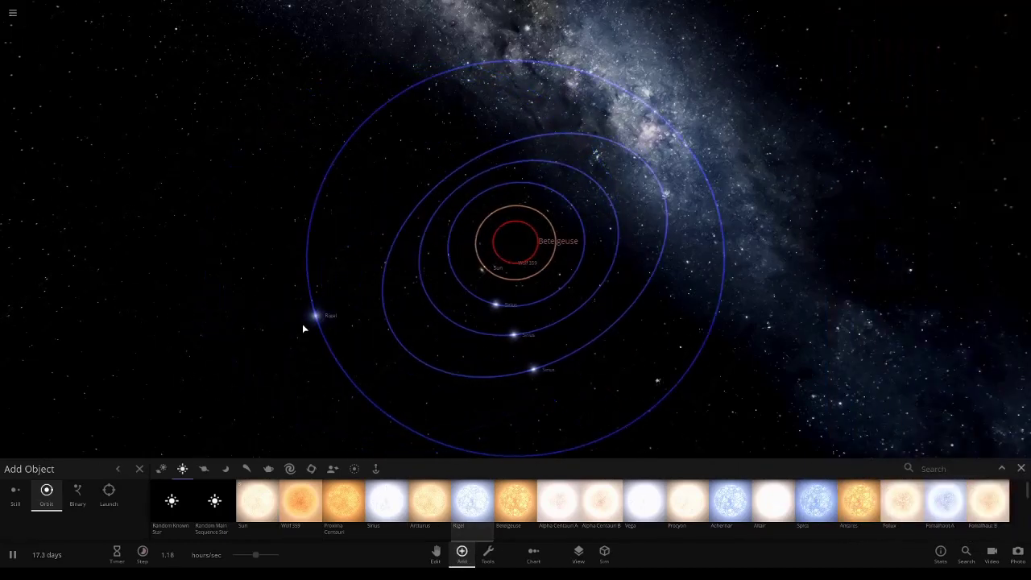
left_click(982, 417)
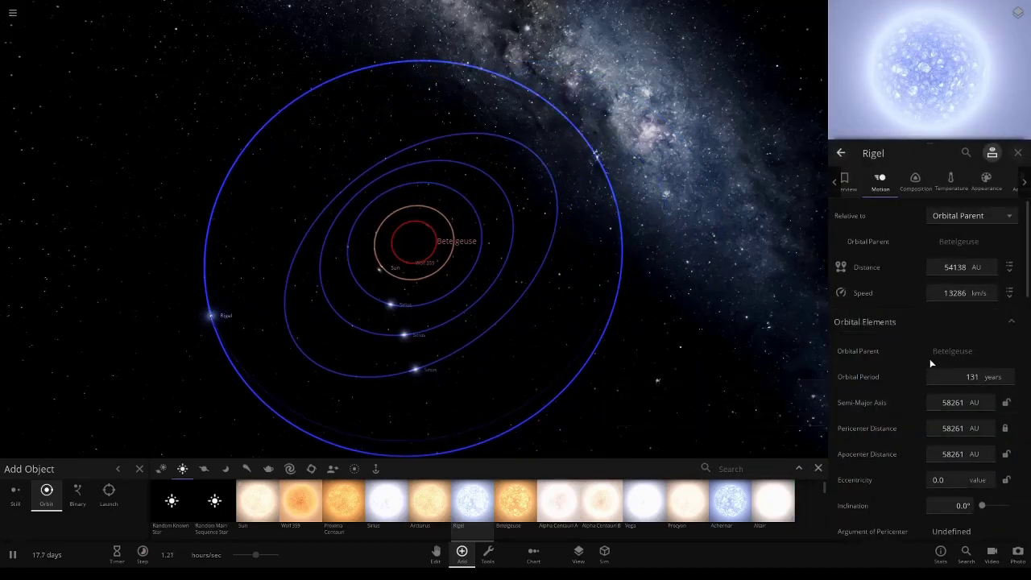
scroll(933, 360, "down", 2)
left_click(962, 412)
type("40")
key("Return")
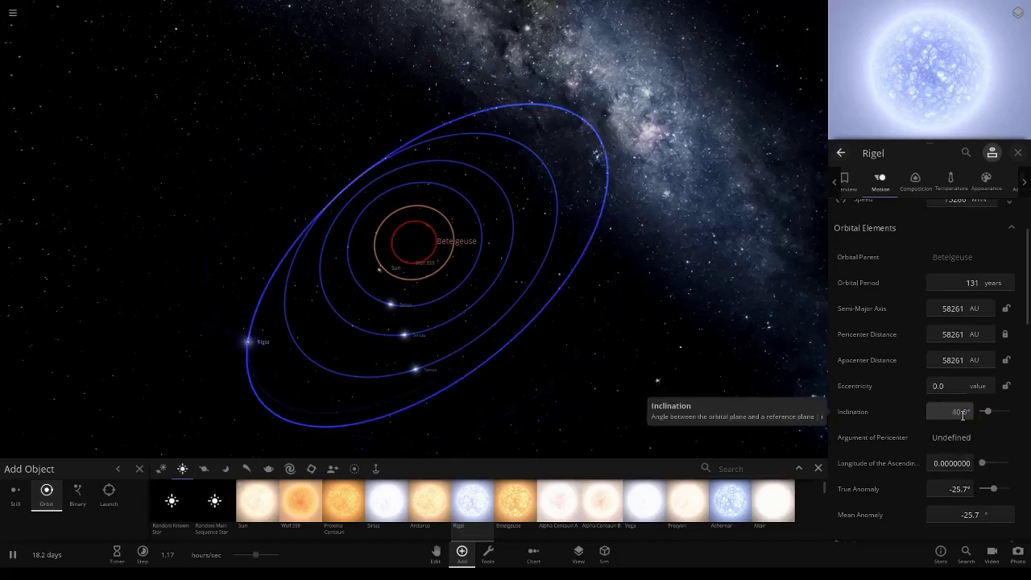
Rotate the view so the tilted orbits stand upright, zoom out, and pick Betelgeuse
left_click_drag(561, 338, 726, 295)
scroll(724, 298, "down", 3)
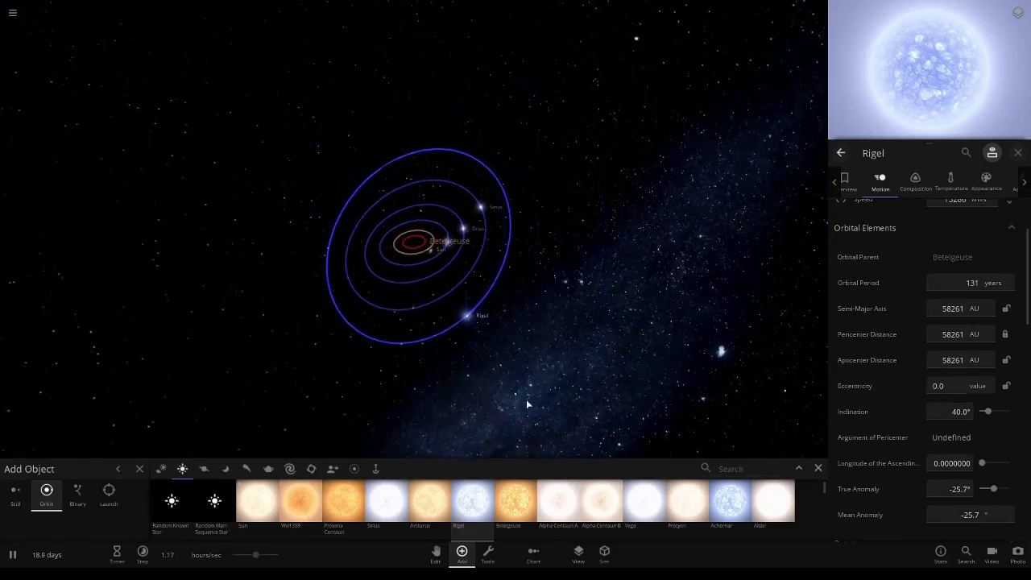
left_click(509, 501)
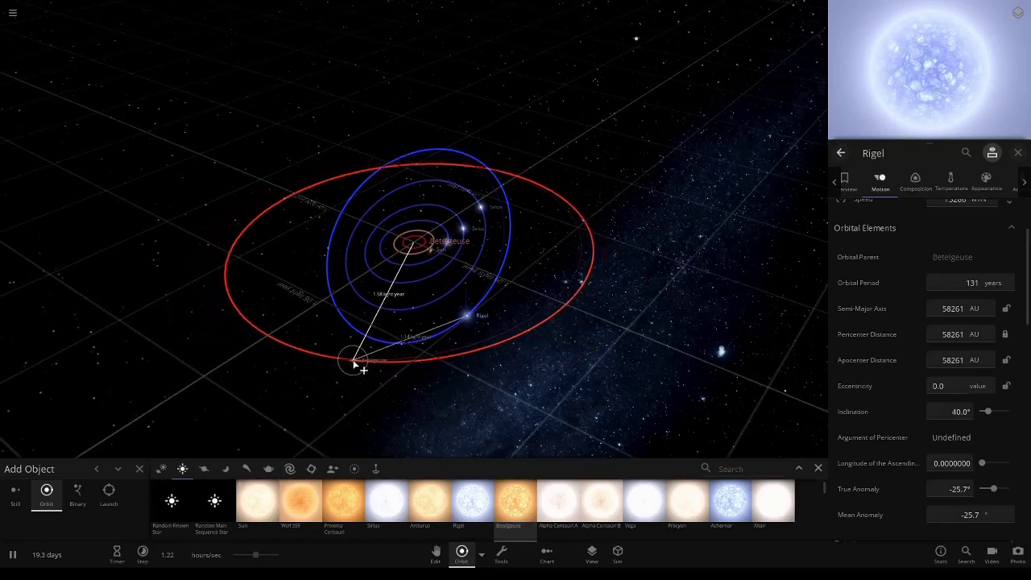
Place a second Betelgeuse on a 1.58 light-year orbit inclined 50°, then view it nearly edge-on
left_click(357, 364)
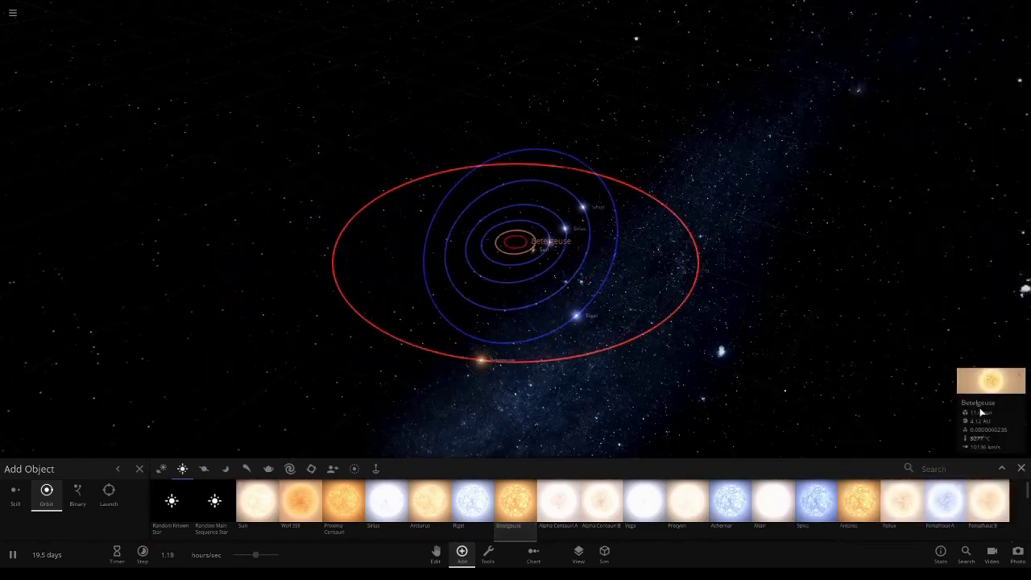
left_click(983, 411)
scroll(918, 346, "down", 3)
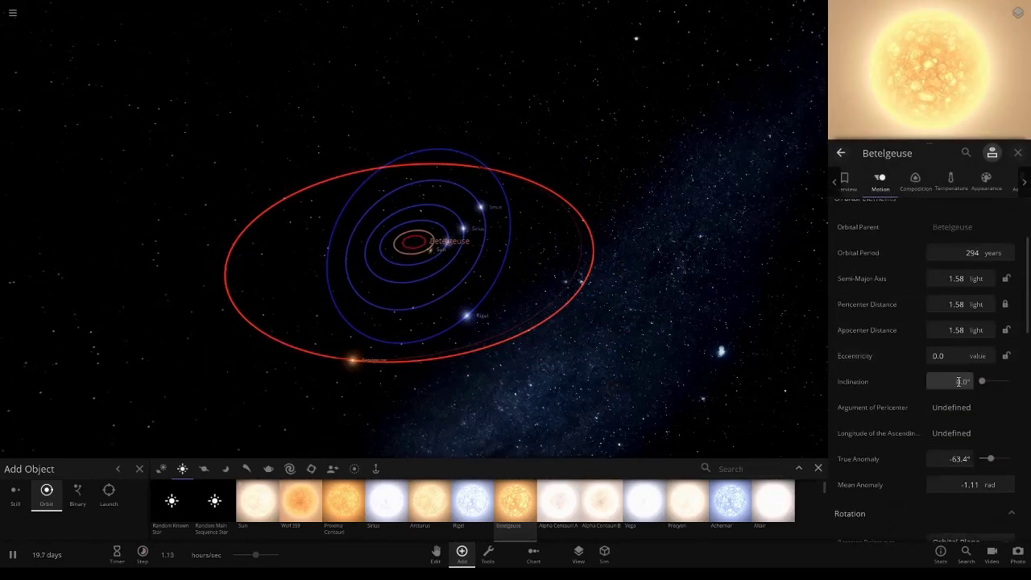
left_click(959, 381)
type("90")
key("Return")
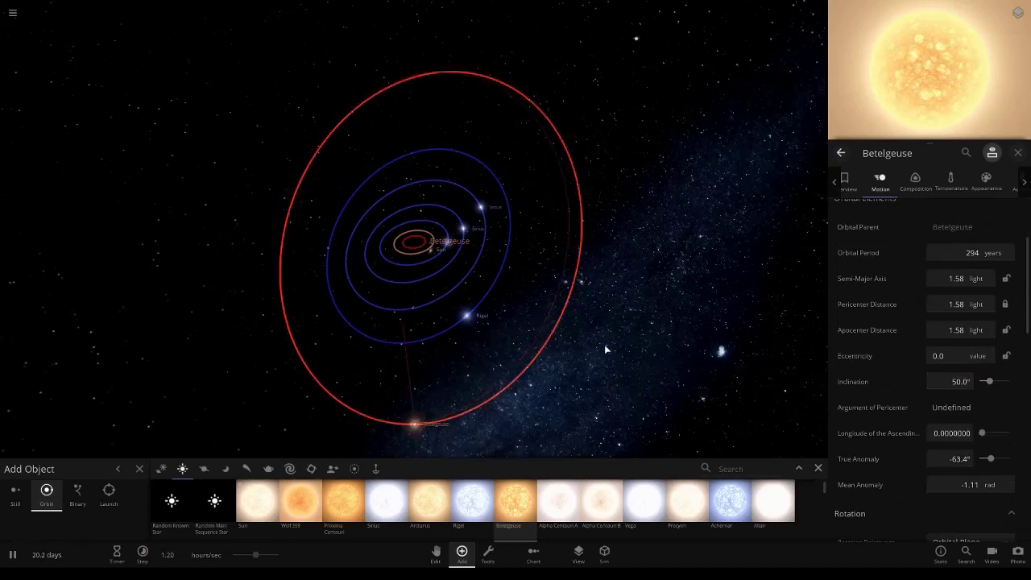
left_click_drag(615, 356, 640, 311)
scroll(639, 307, "down", 3)
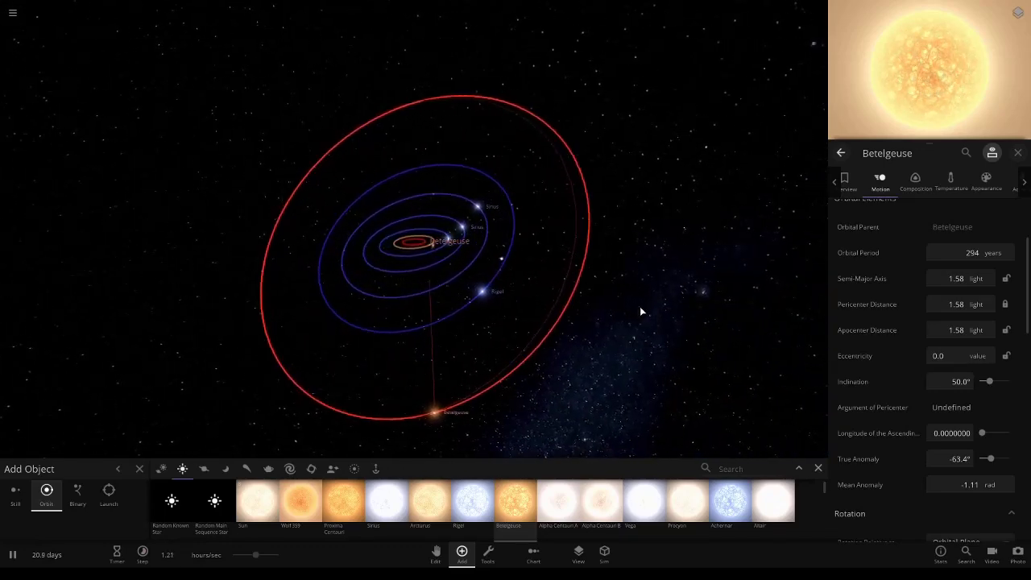
Place Alpha Centauri A on a very wide orbit and set its inclination to 60°
left_click(555, 506)
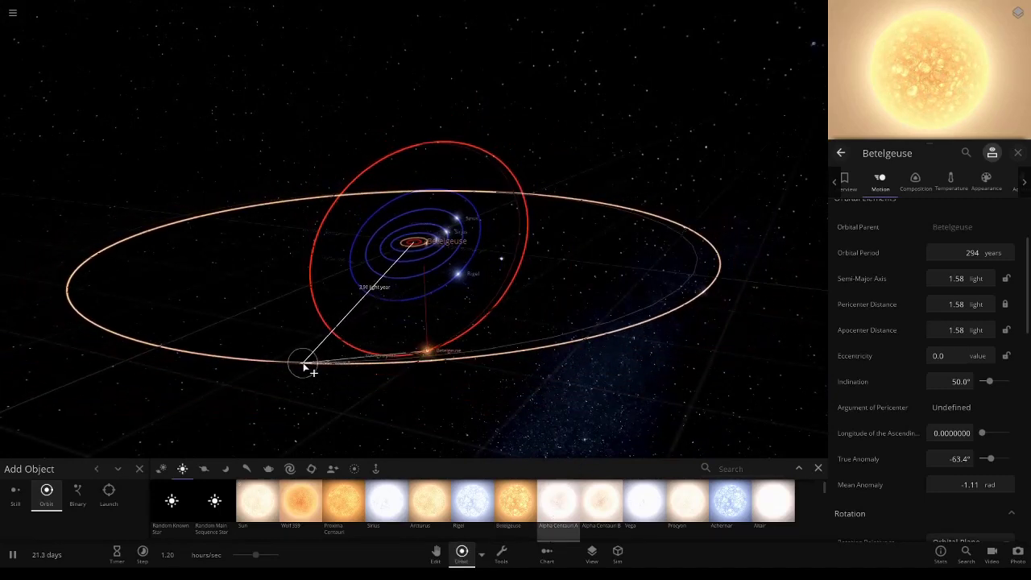
left_click(313, 368)
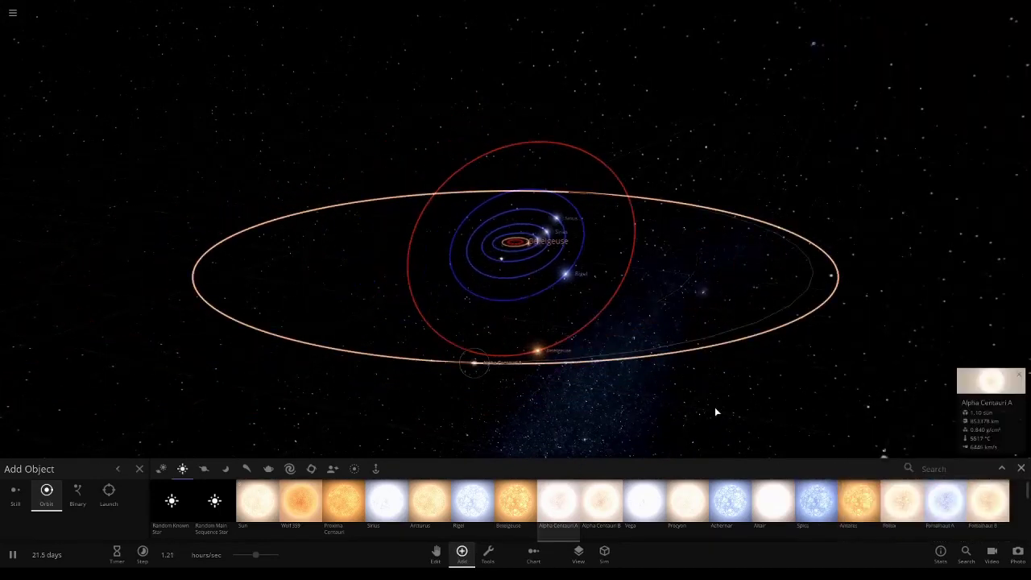
left_click(981, 428)
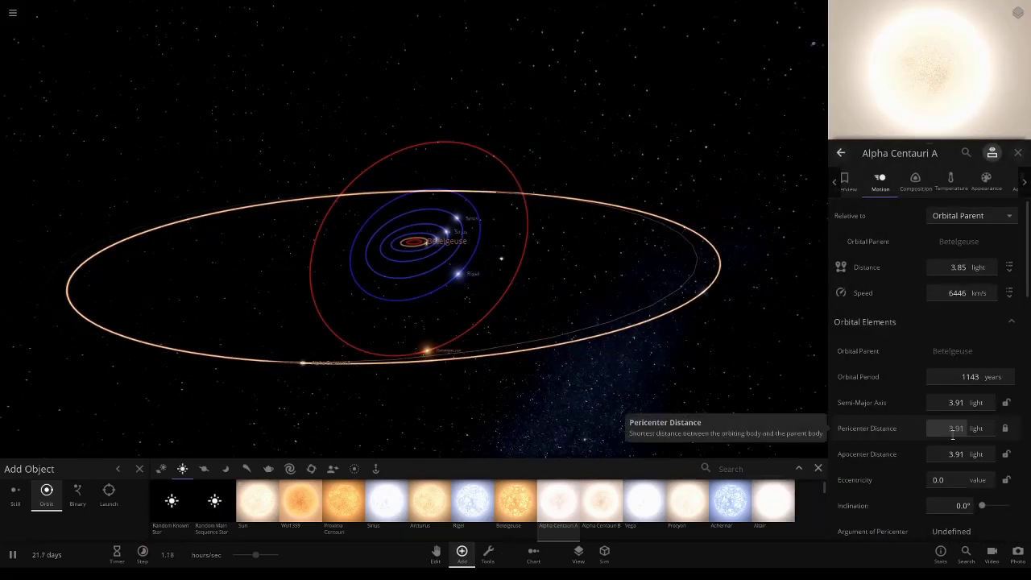
scroll(900, 329, "down", 3)
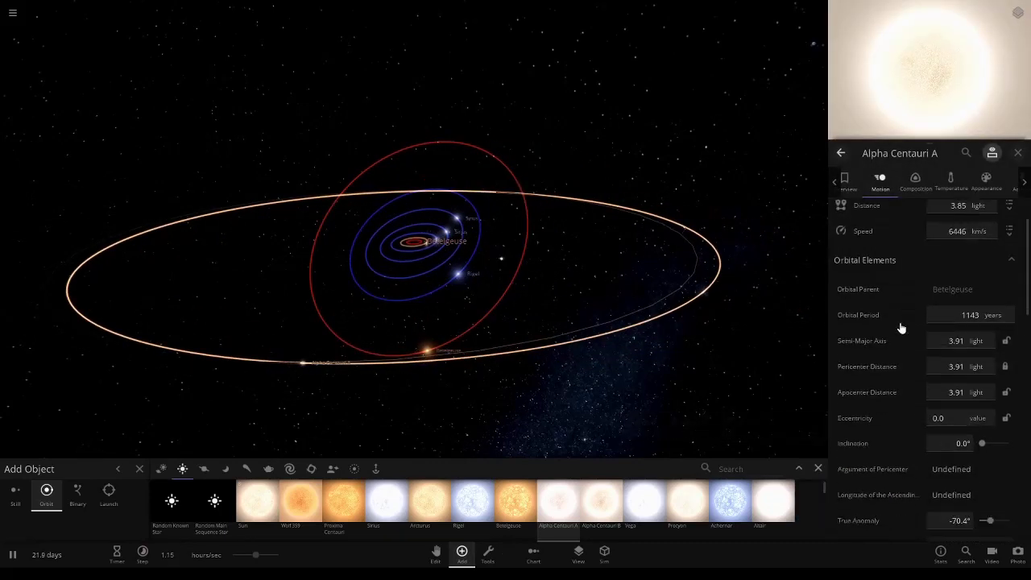
left_click(959, 399)
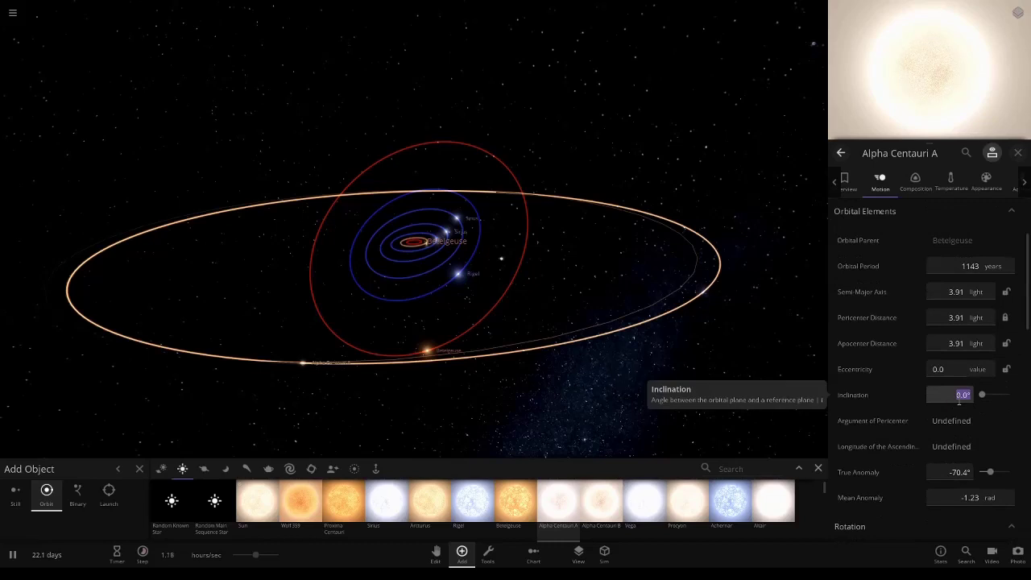
type("60")
key("Return")
scroll(573, 325, "down", 3)
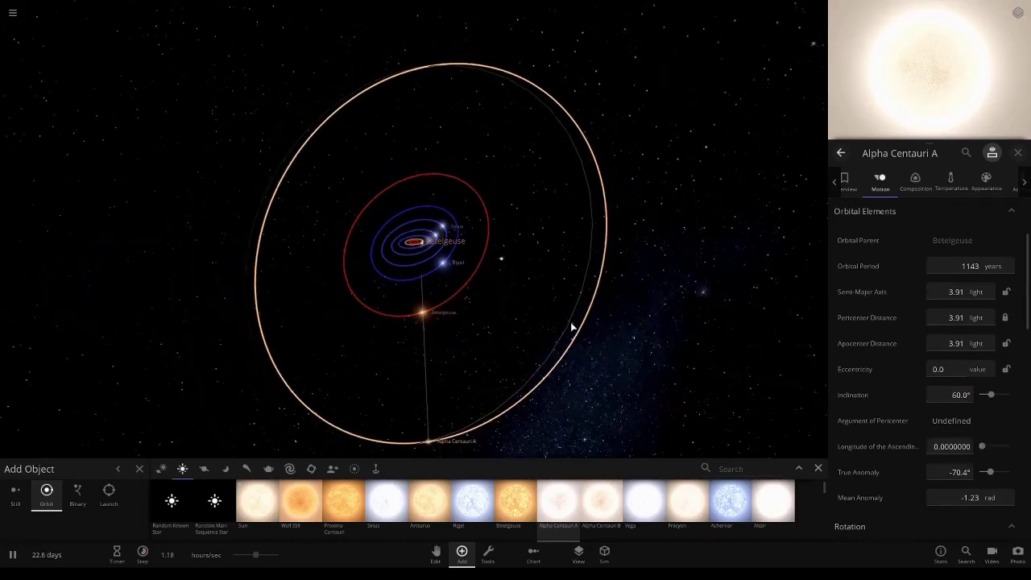
scroll(571, 327, "down", 2)
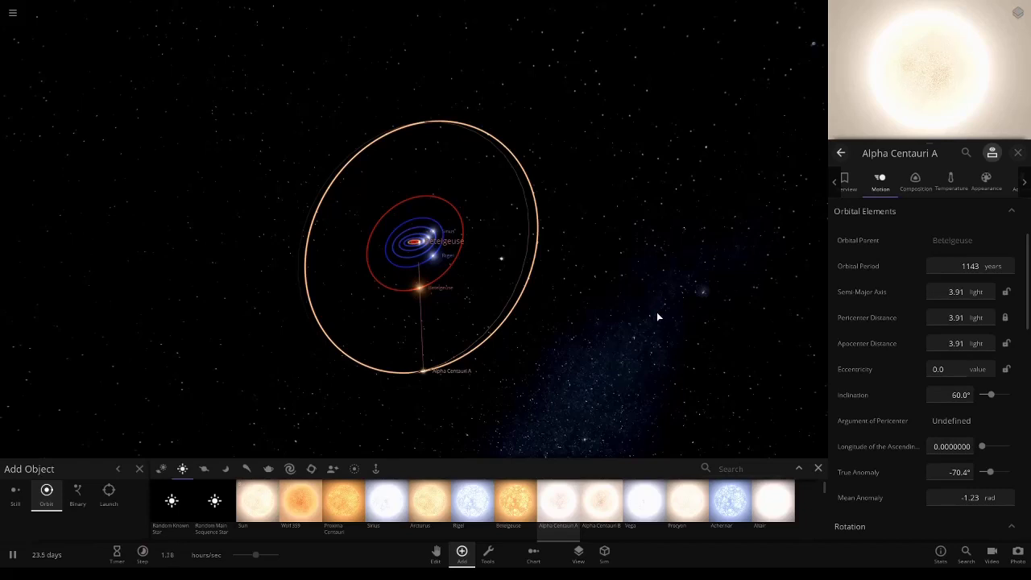
Shorten Alpha Centauri A's orbital period from 1143 to 350 years in the Overview panel
left_click(845, 181)
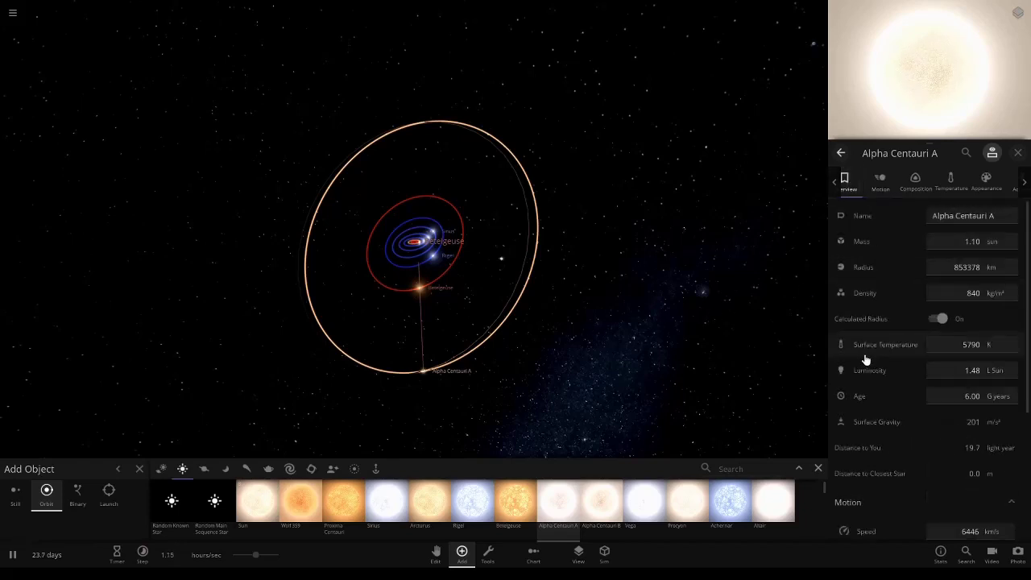
scroll(866, 360, "down", 3)
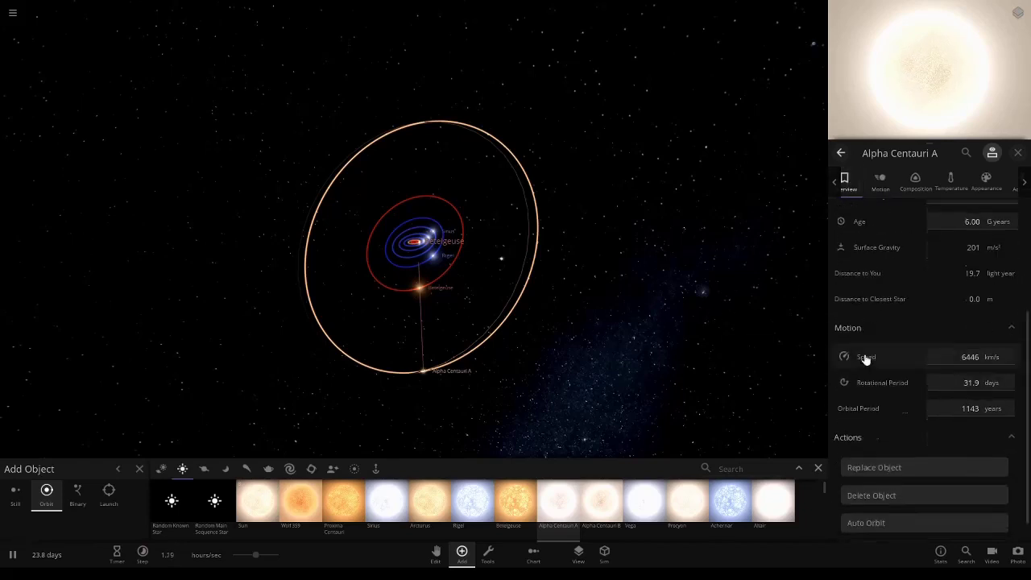
left_click(421, 288)
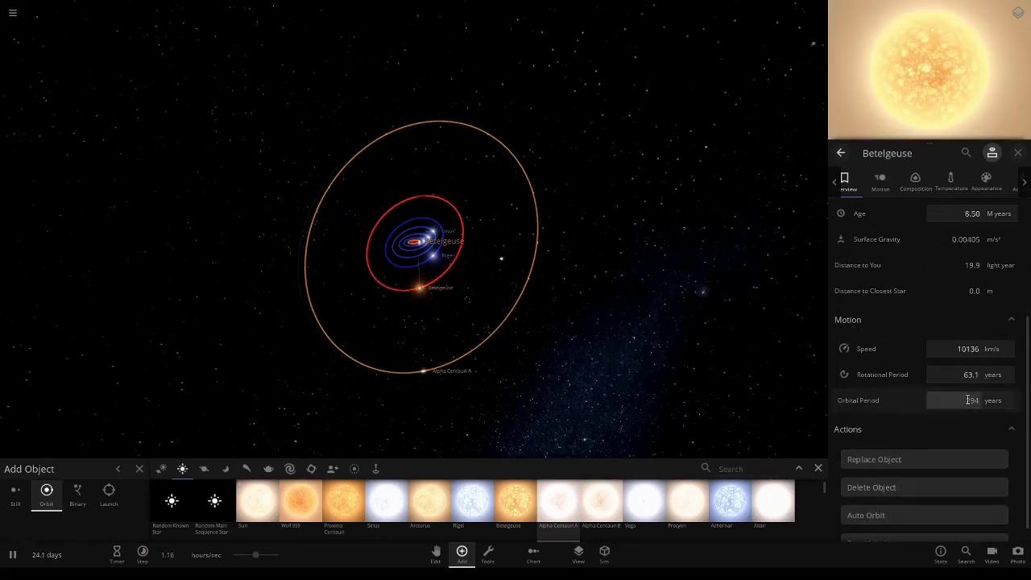
left_click(420, 372)
left_click(971, 406)
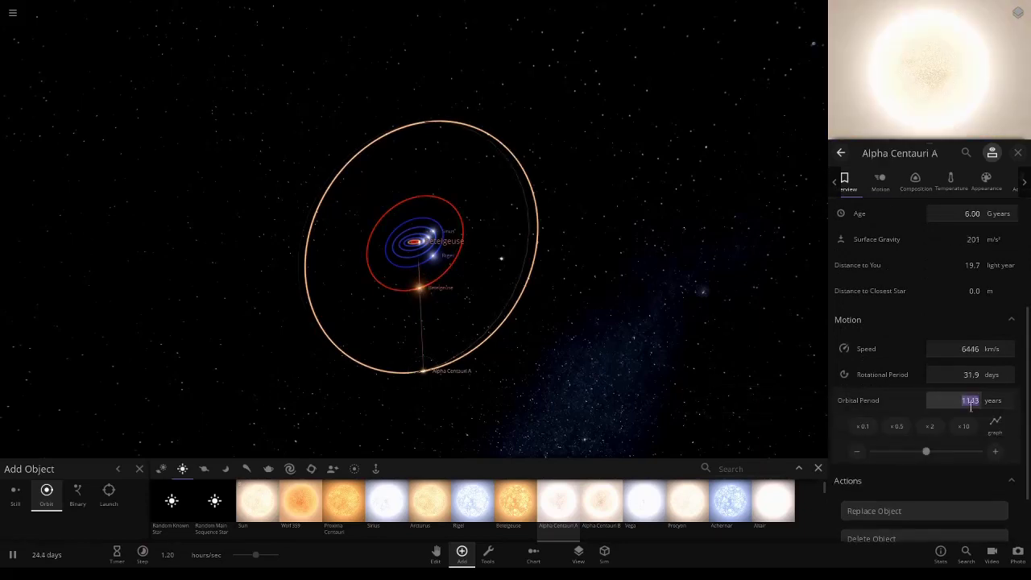
key("Return")
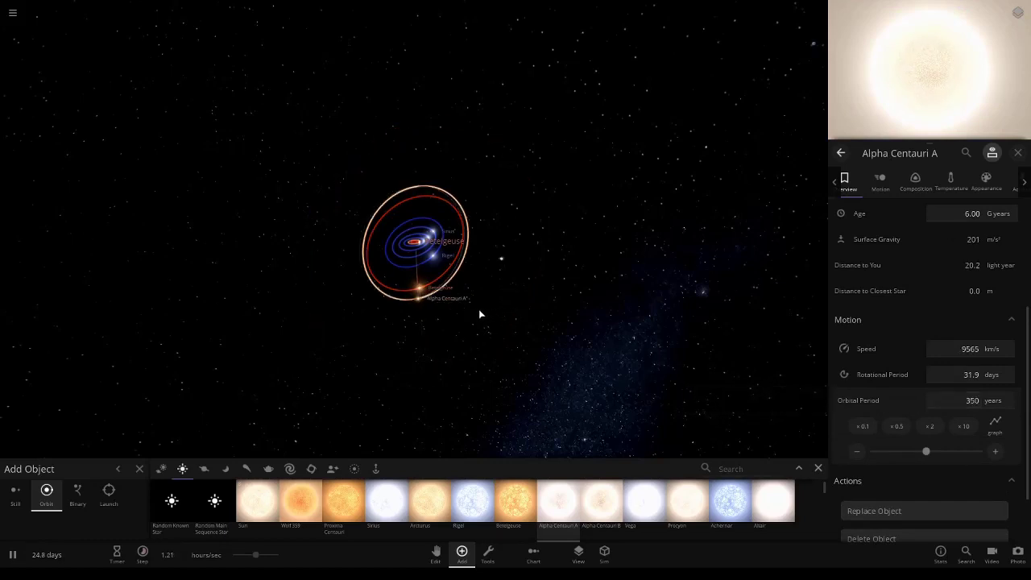
scroll(536, 354, "up", 5)
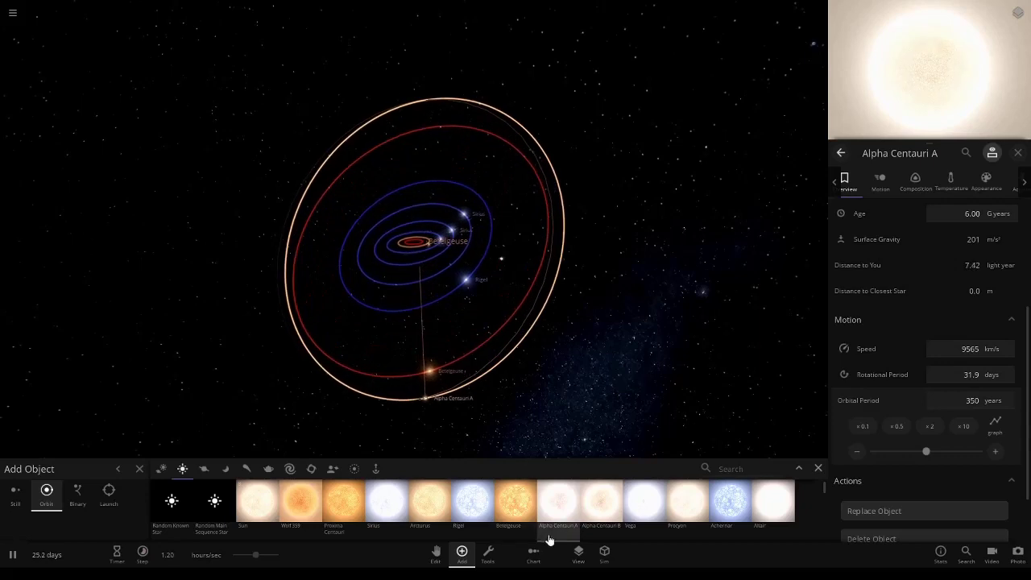
Place Vega in orbit around Betelgeuse and set its inclination to 70°
left_click(645, 502)
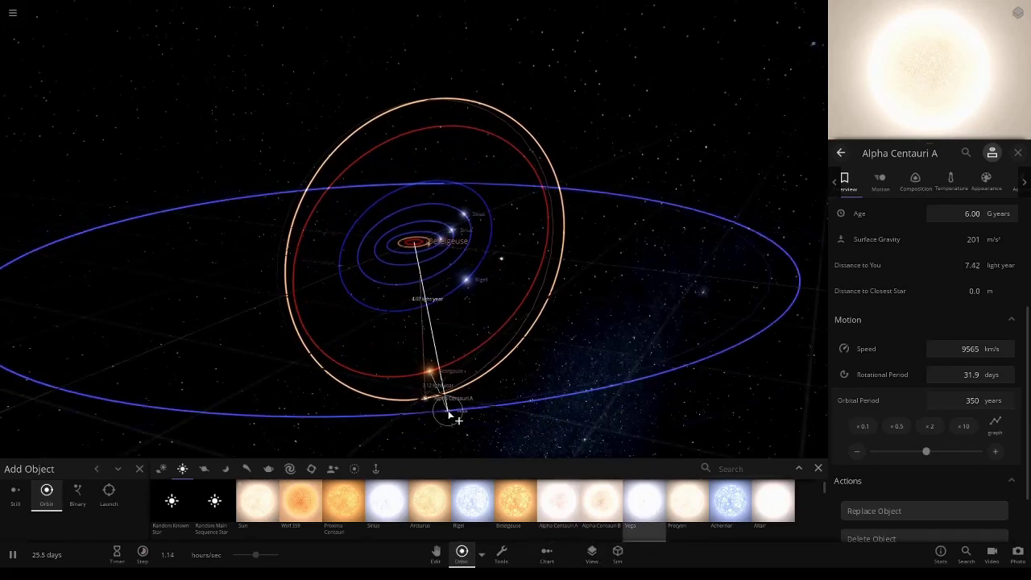
left_click(647, 411)
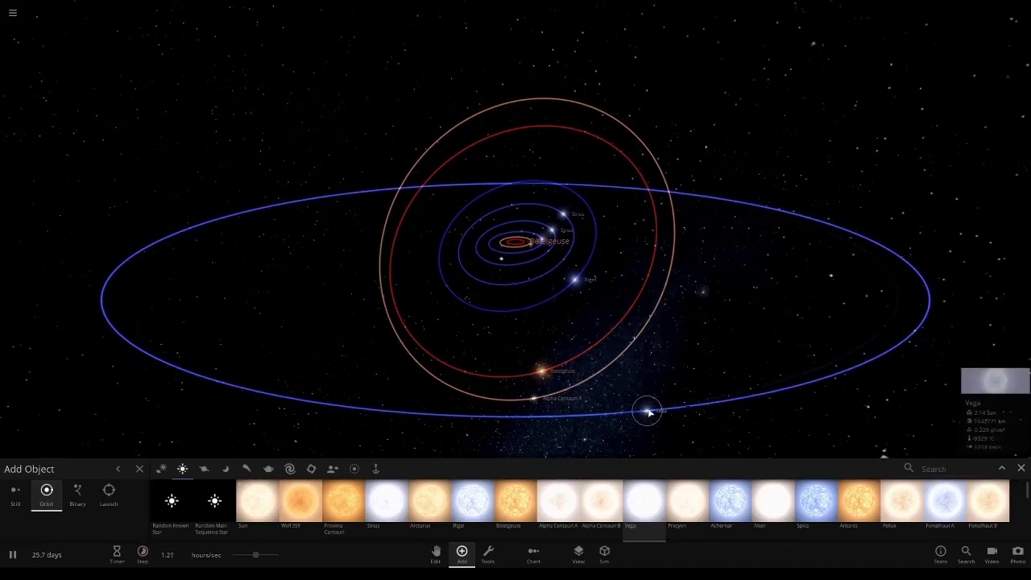
left_click(989, 428)
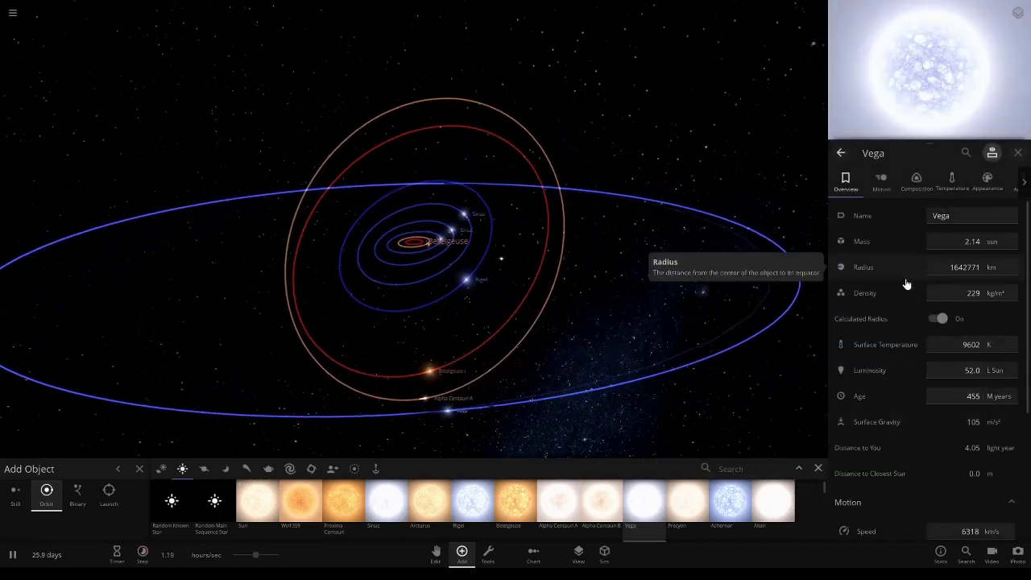
left_click(883, 191)
left_click(961, 341)
type("70")
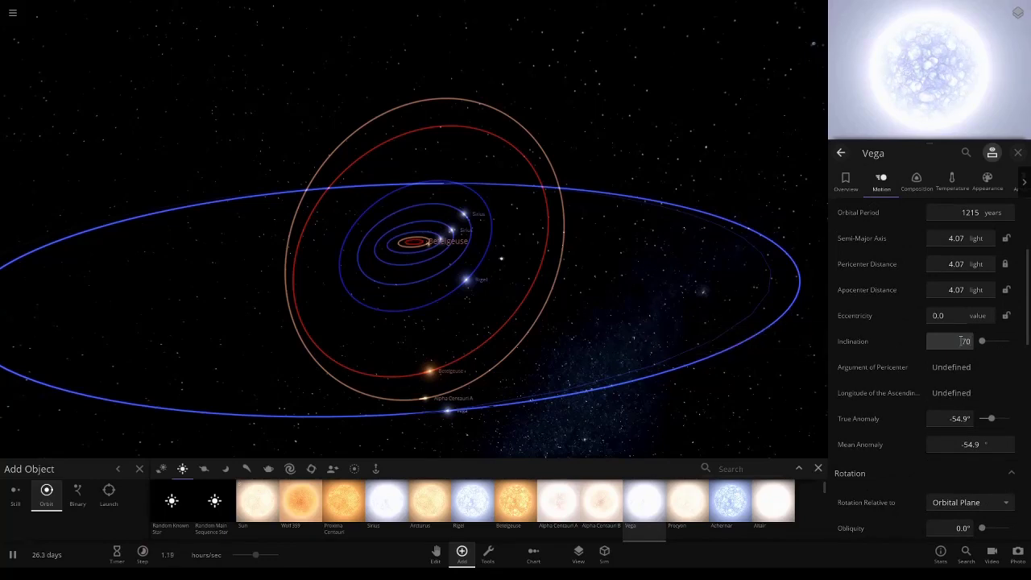
key("Return")
Centre the view on Vega and inspect the Betelgeuse and Alpha Centauri A properties
scroll(875, 349, "down", 3)
double_click(484, 403)
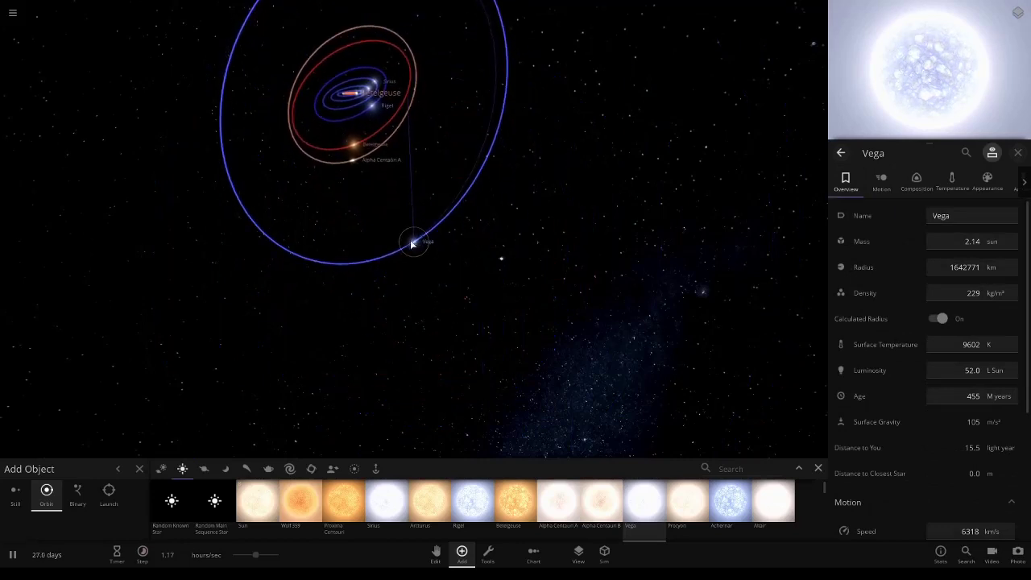
scroll(852, 299, "down", 3)
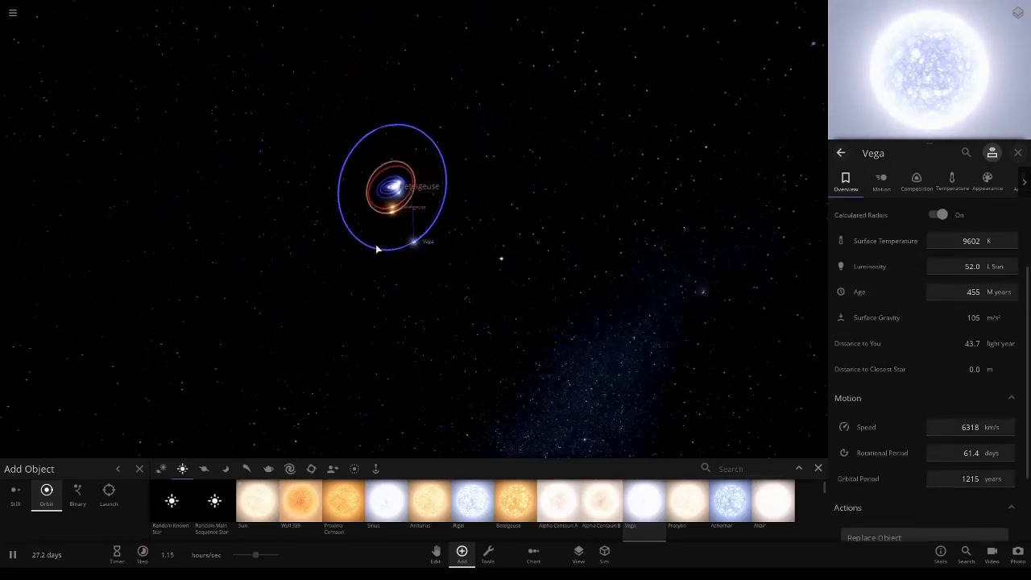
left_click(394, 213)
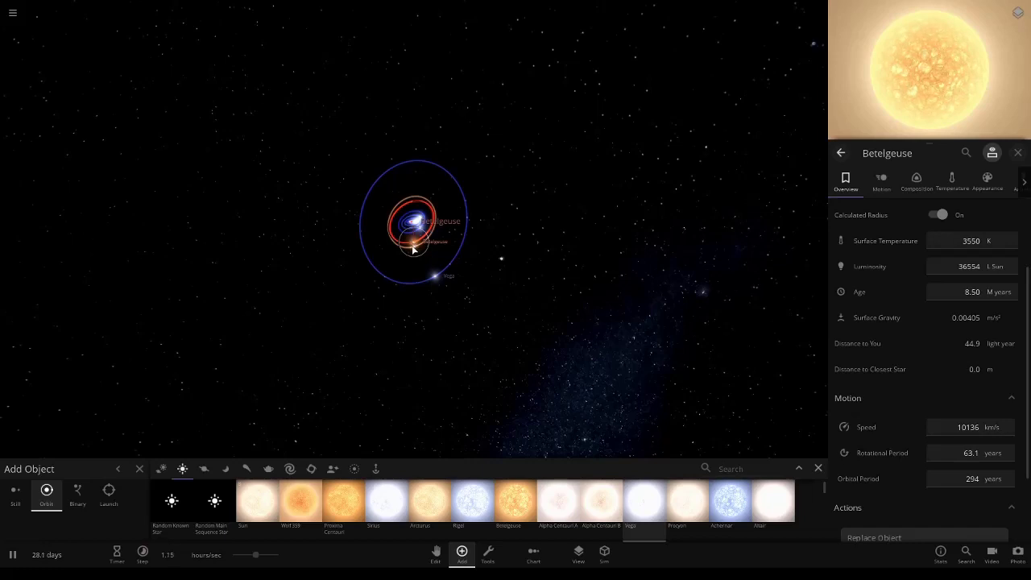
scroll(414, 243, "up", 5)
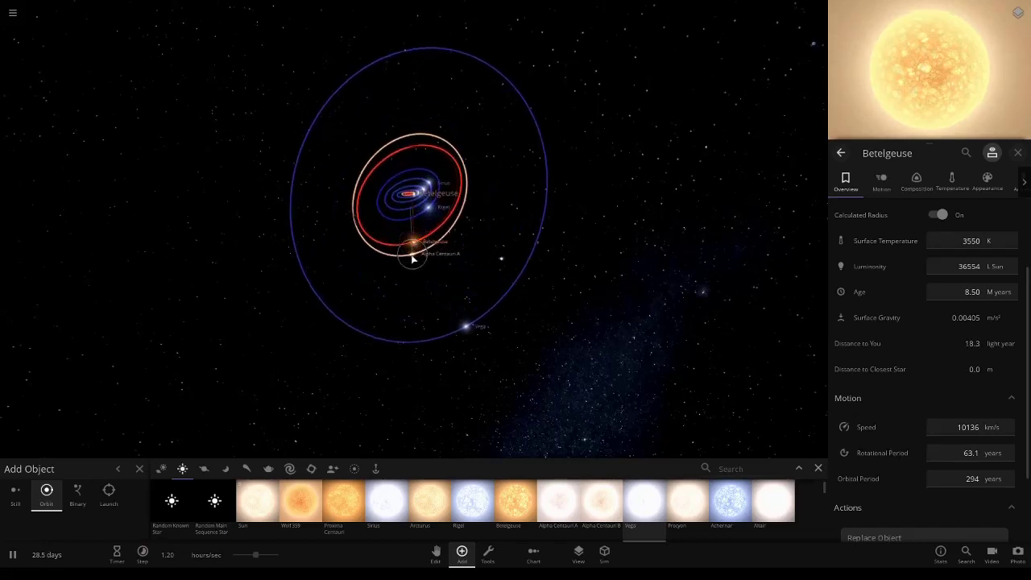
left_click(411, 256)
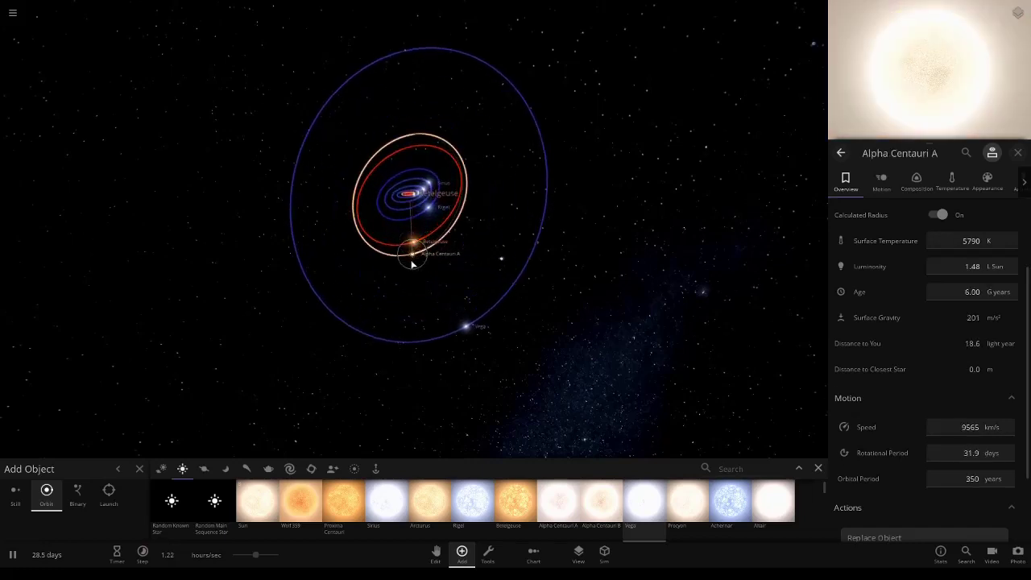
Cut Vega's orbital period to 475 years
left_click(466, 326)
left_click(968, 479)
type("175")
key("Return")
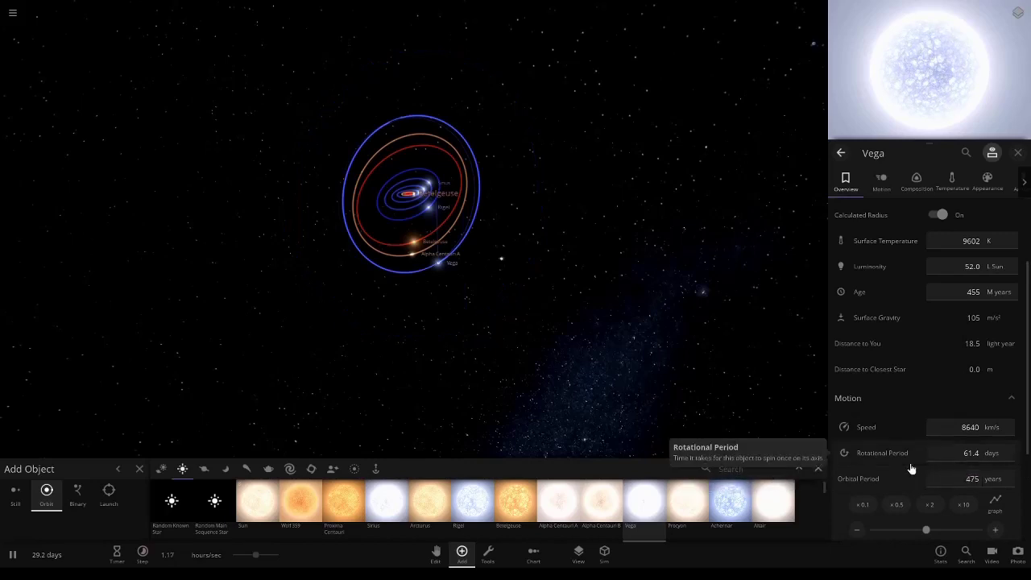
left_click(884, 183)
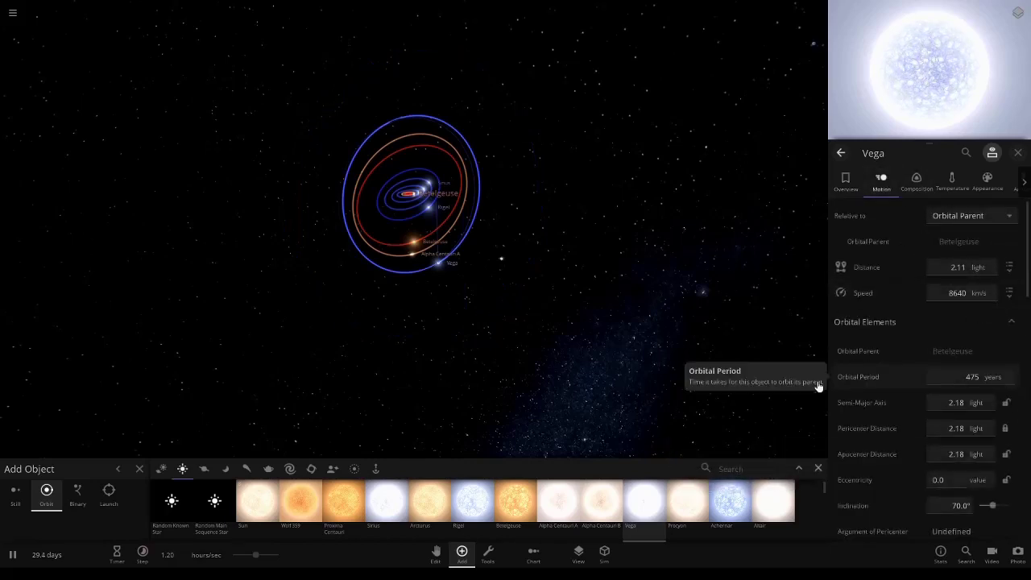
scroll(479, 337, "down", 3)
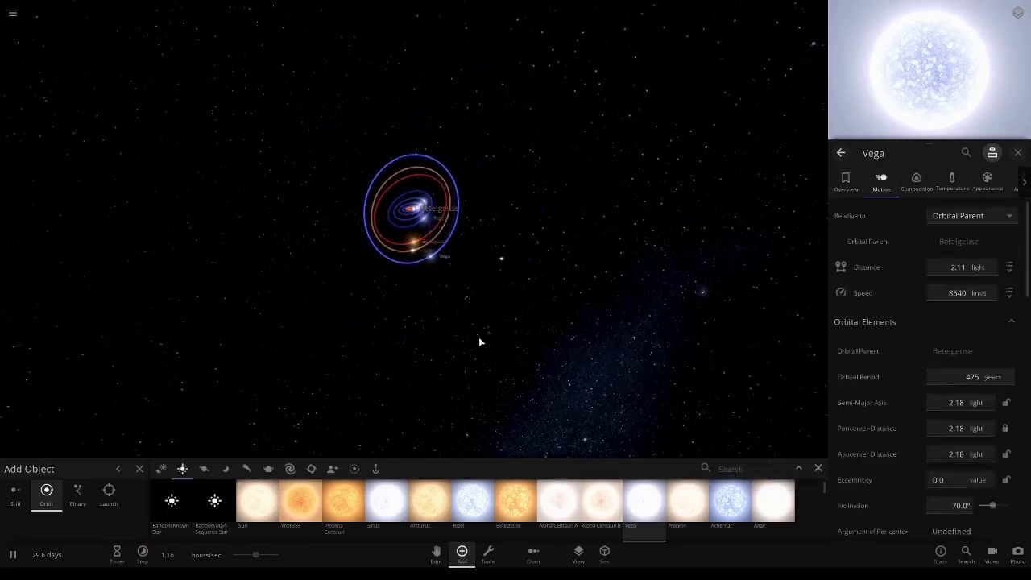
Place Achernar in orbit around Betelgeuse and set its inclination to 80°
left_click(713, 523)
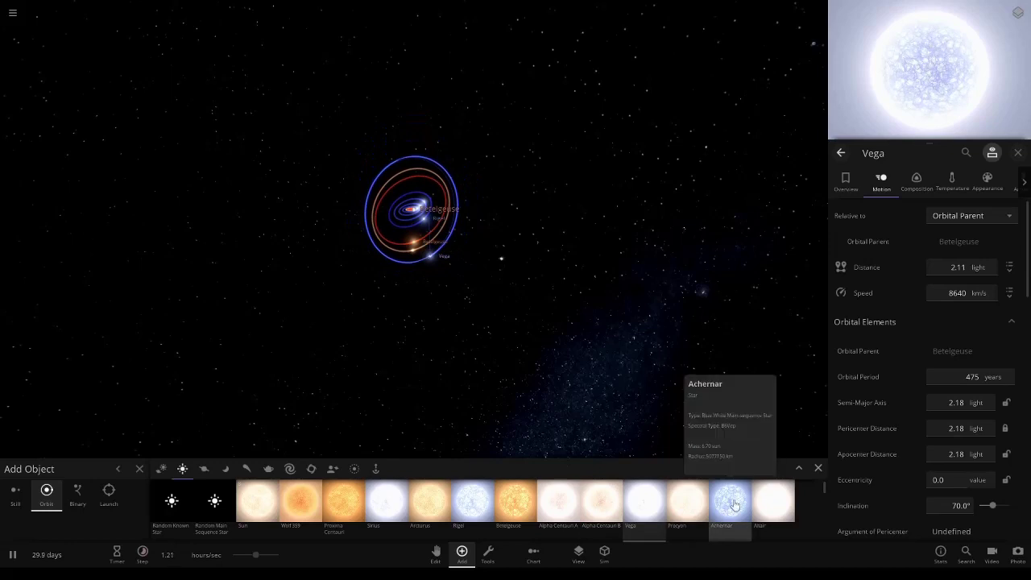
left_click(463, 257)
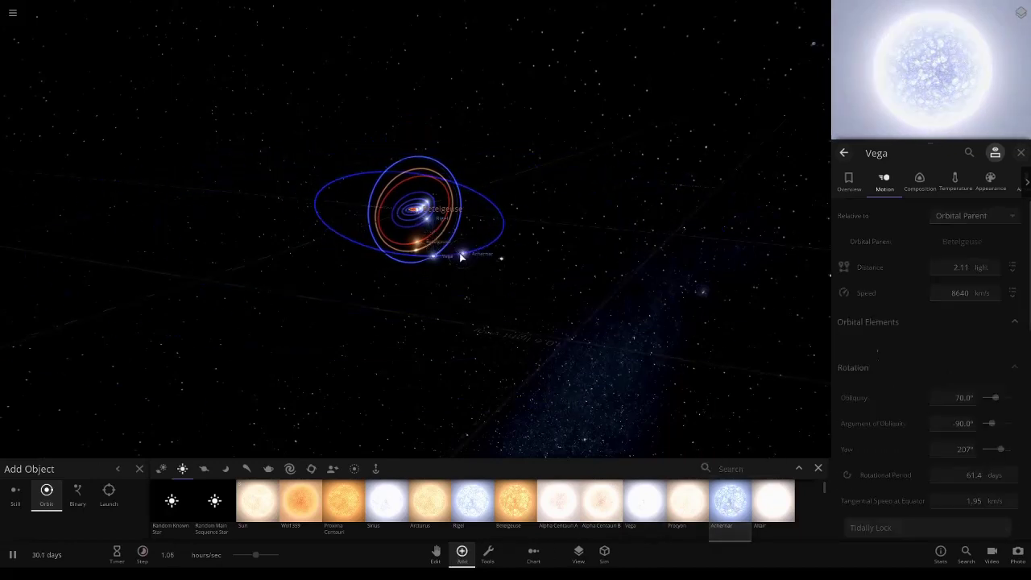
left_click(570, 254)
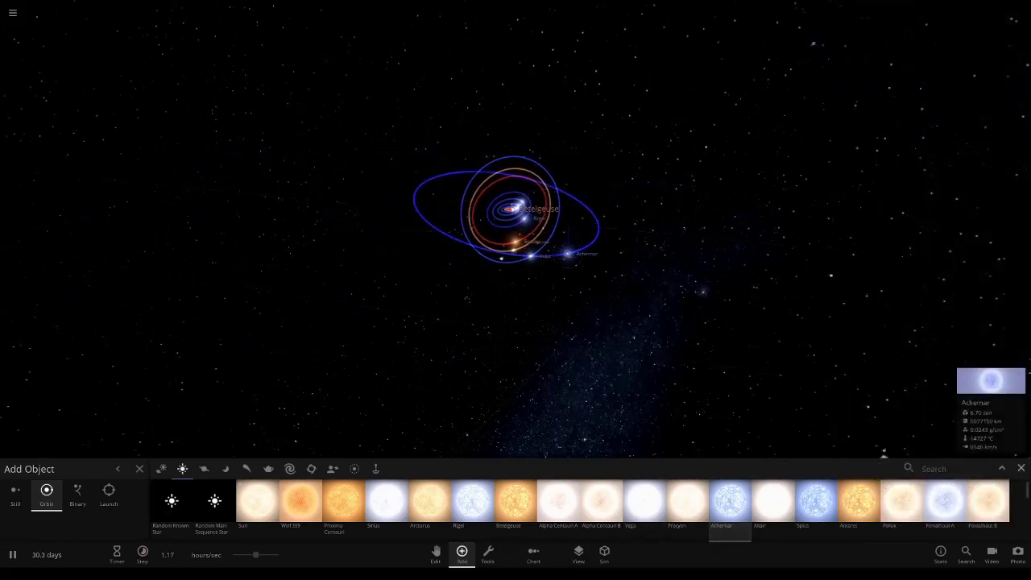
left_click(980, 421)
left_click(883, 182)
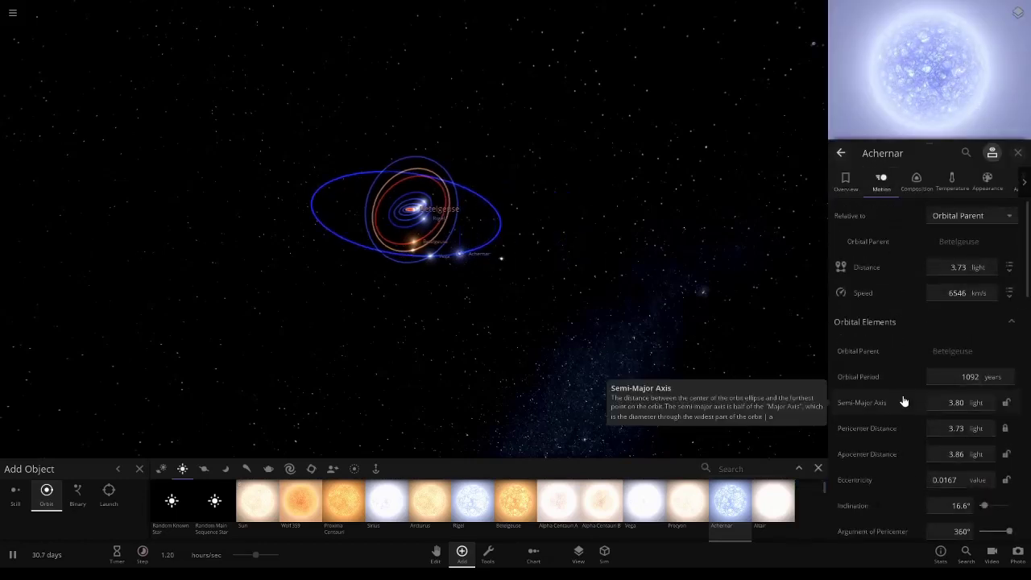
scroll(904, 401, "down", 3)
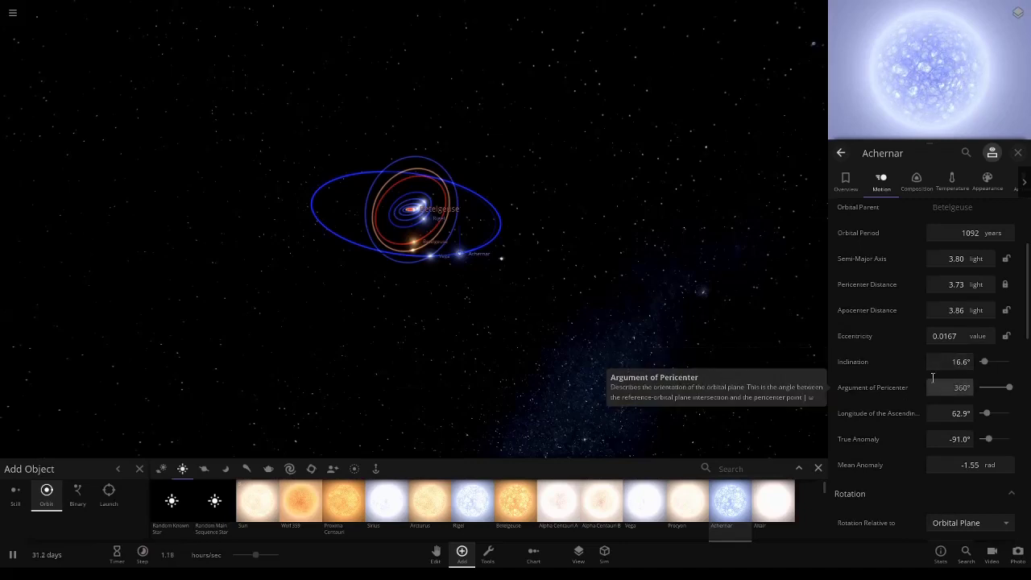
type("80")
key("Return")
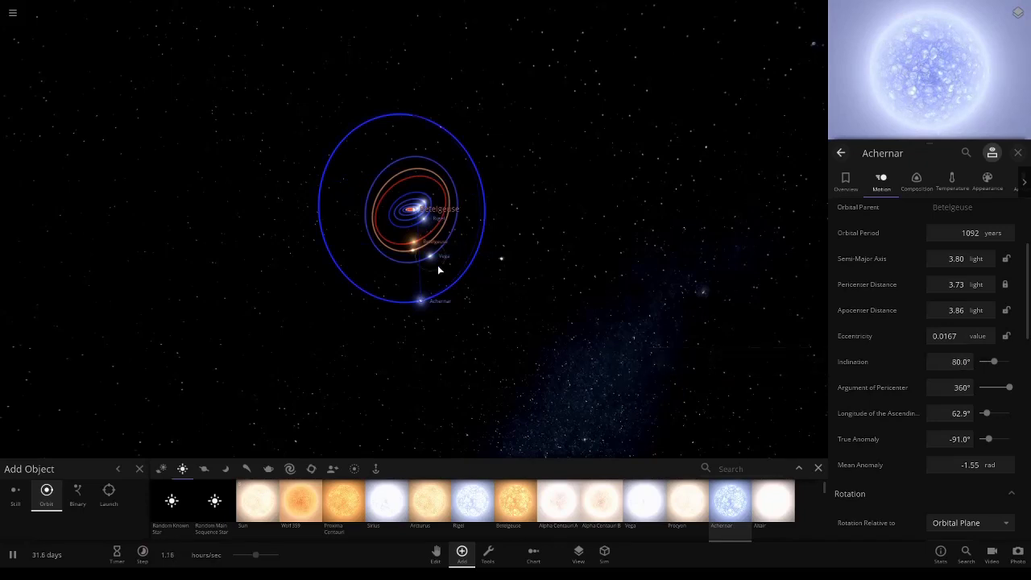
Compare against Vega's overview, then reselect Achernar to edit its orbital period
left_click(432, 258)
left_click(846, 181)
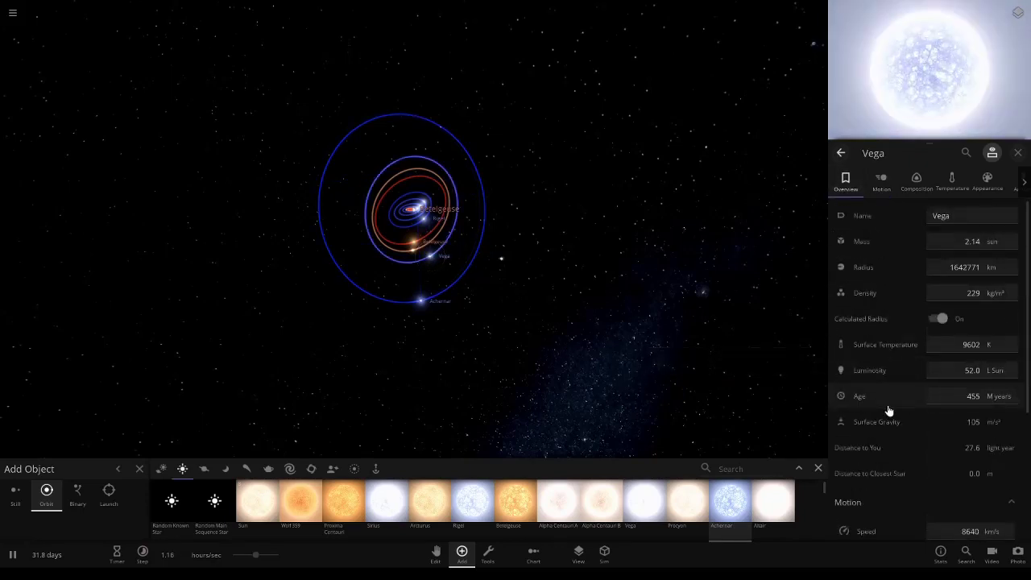
scroll(889, 411, "down", 3)
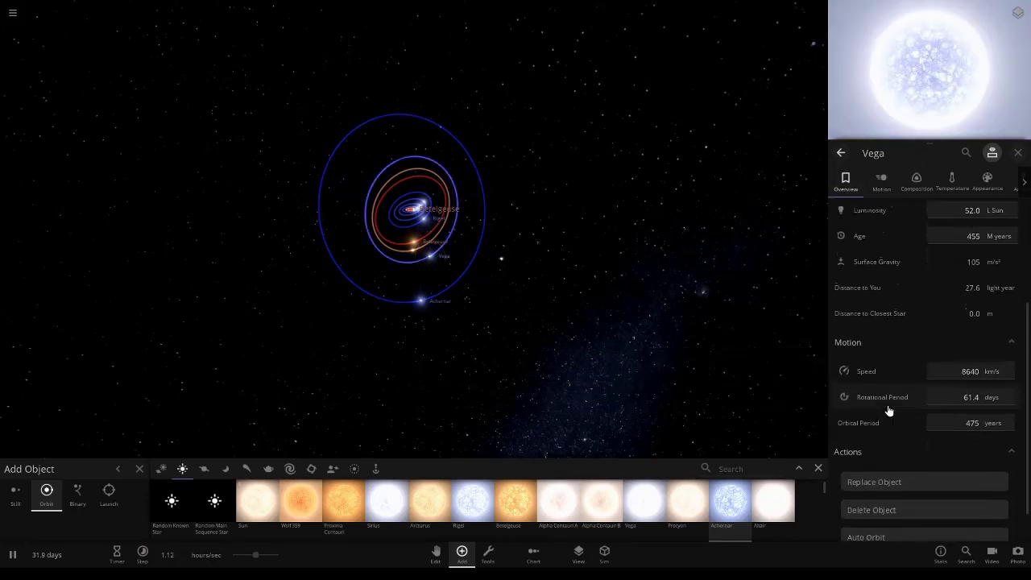
left_click(420, 302)
left_click(966, 423)
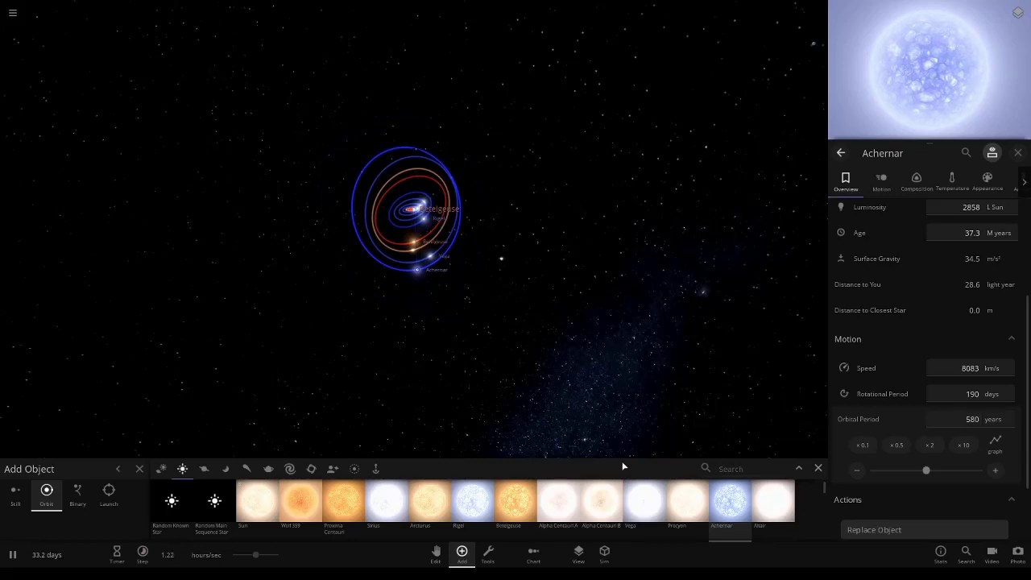
Place Altair in orbit around Betelgeuse with a 90° inclination
left_click(772, 501)
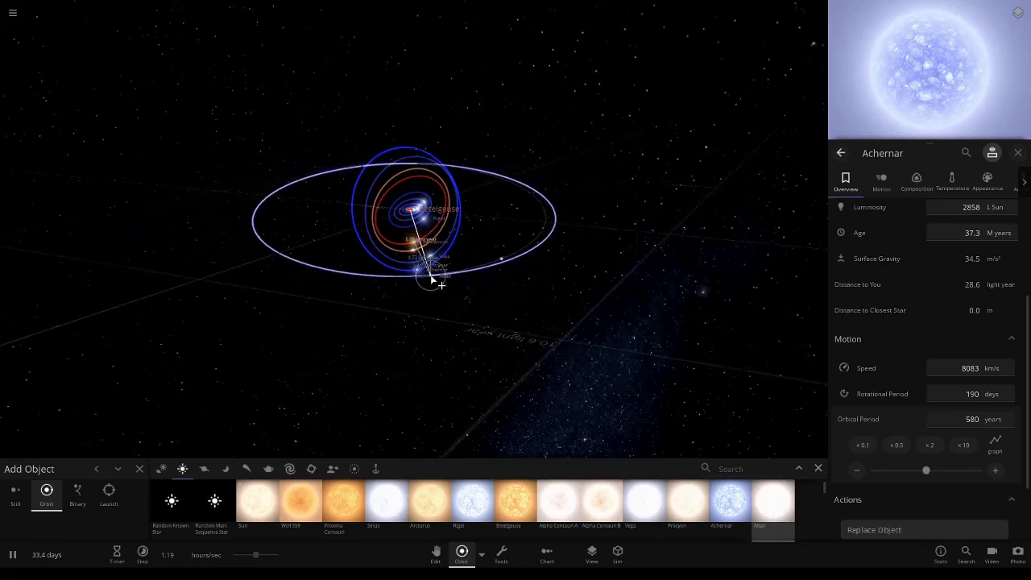
left_click(435, 280)
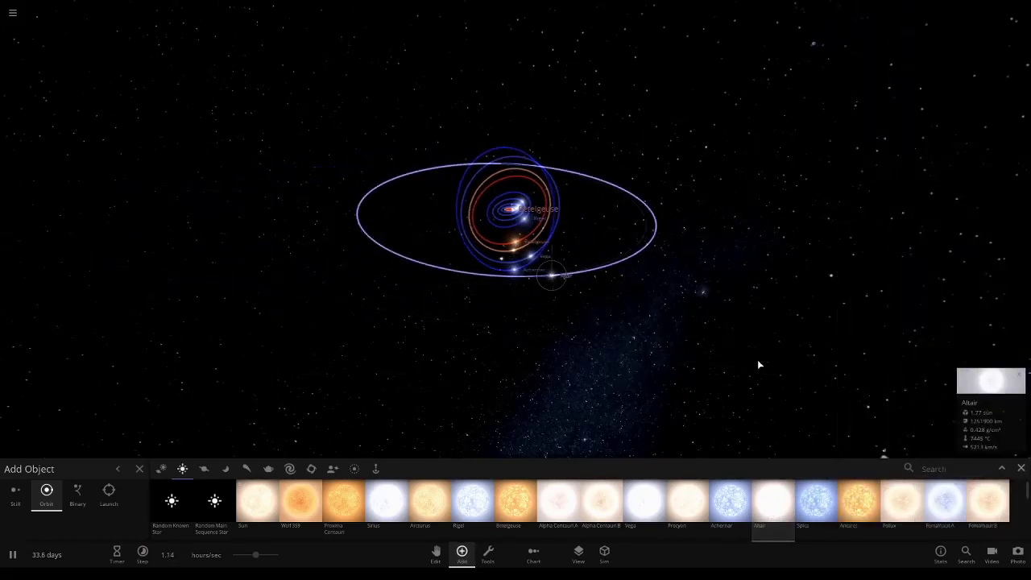
left_click(976, 421)
scroll(945, 386, "down", 5)
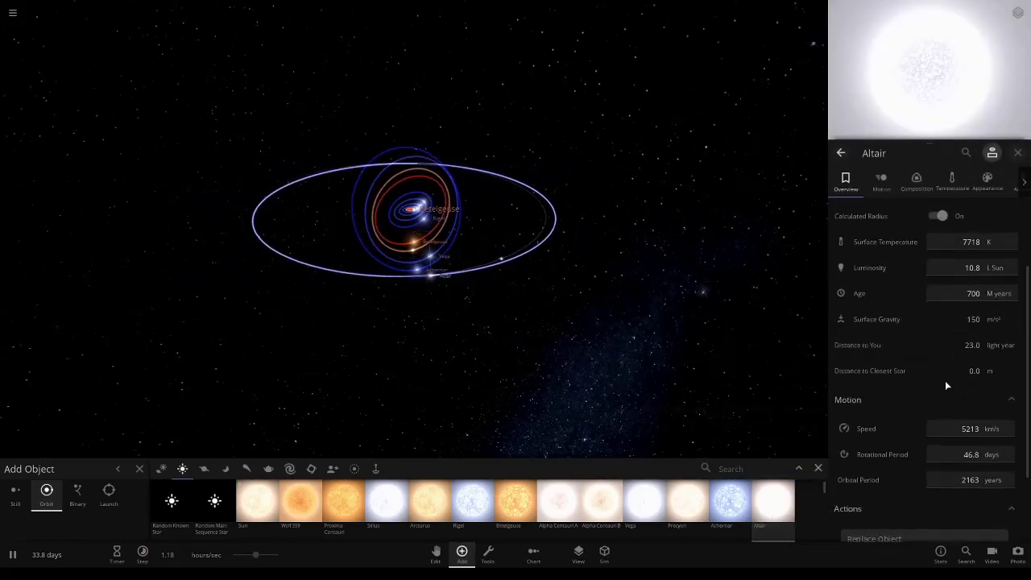
left_click(945, 385)
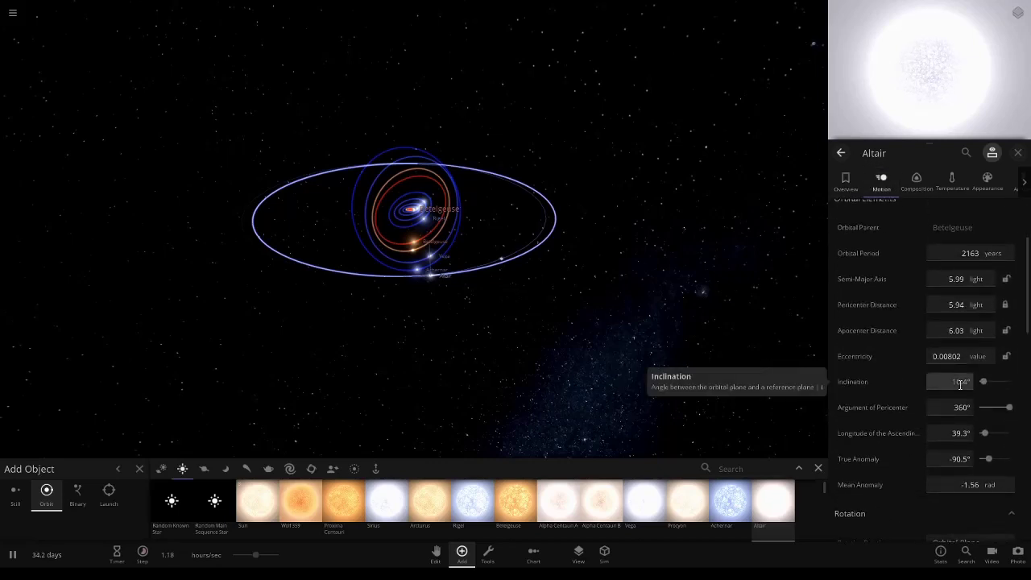
double_click(959, 384)
type("90")
key("Return")
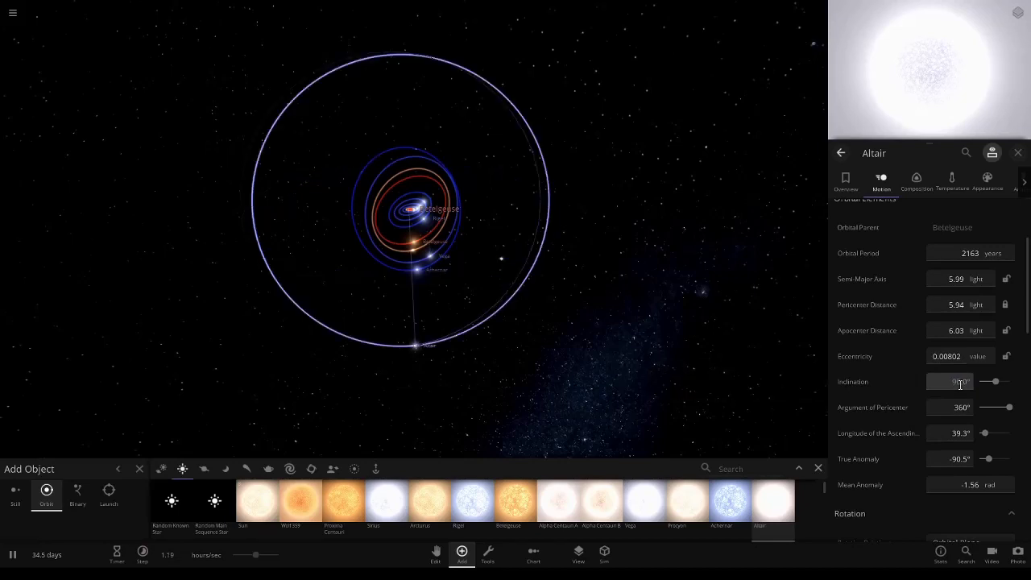
After checking Achernar's overview, change Altair's orbital period to 690 years
left_click(416, 274)
left_click(846, 181)
scroll(899, 422, "down", 2)
scroll(899, 422, "down", 2)
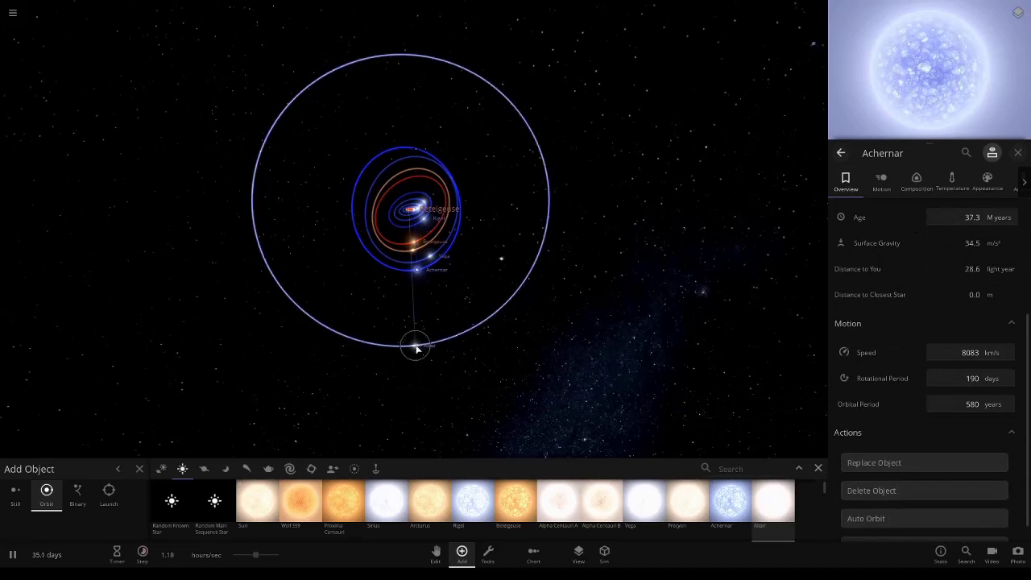
left_click(416, 348)
left_click(971, 405)
key("BackSpace")
type("698")
key("Return")
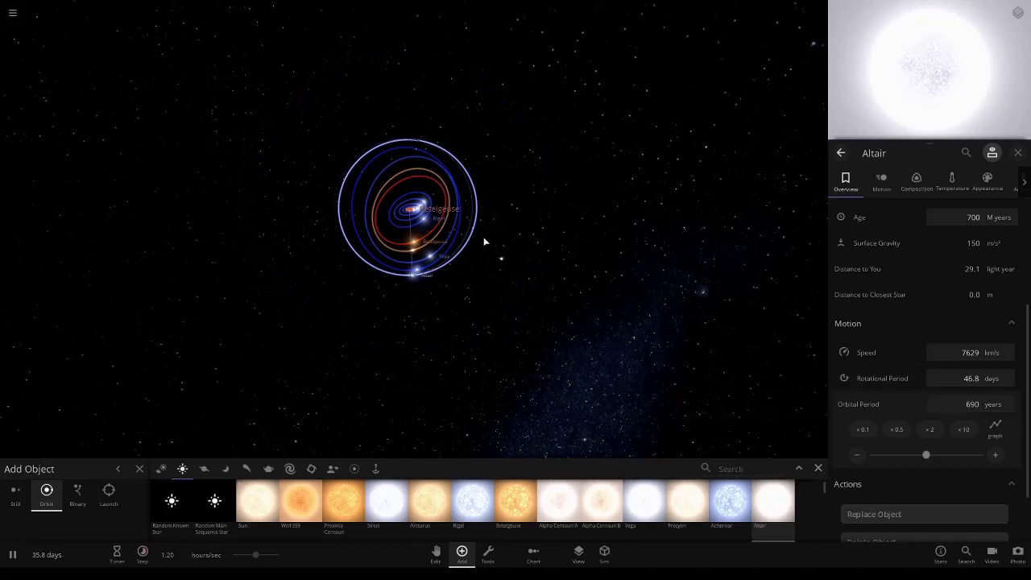
Orbit the camera around Betelgeuse to tilt the orbit rings, then zoom the view
scroll(551, 226, "up", 3)
left_click_drag(553, 230, 559, 271)
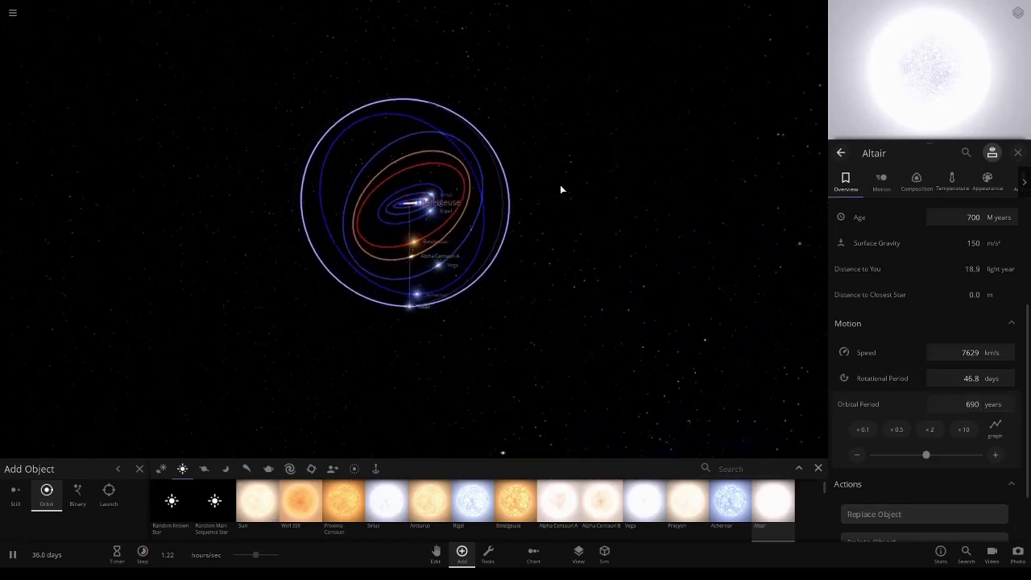
left_click_drag(569, 226, 546, 272)
left_click_drag(444, 355, 524, 299)
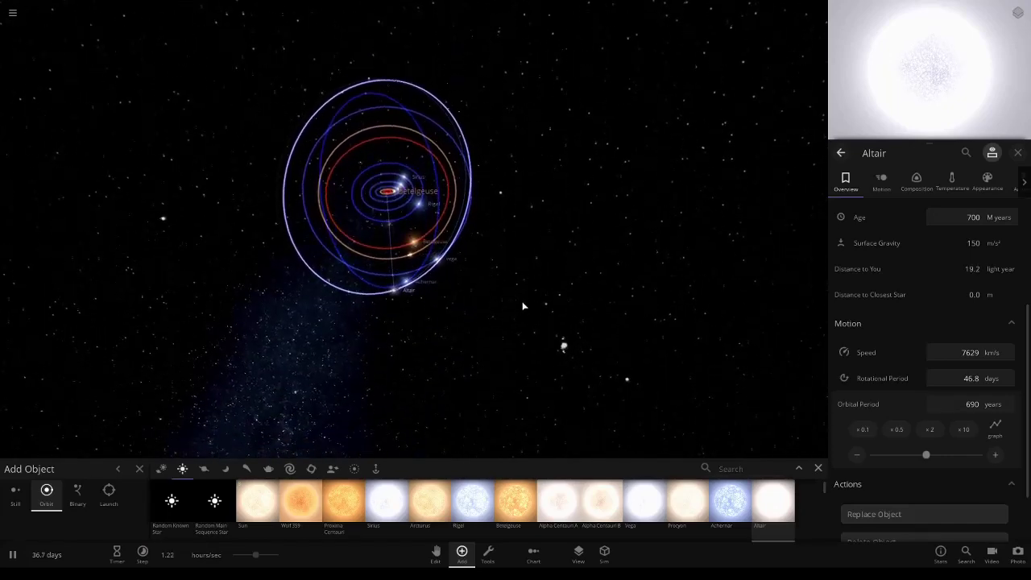
scroll(523, 301, "up", 5)
scroll(525, 303, "up", 3)
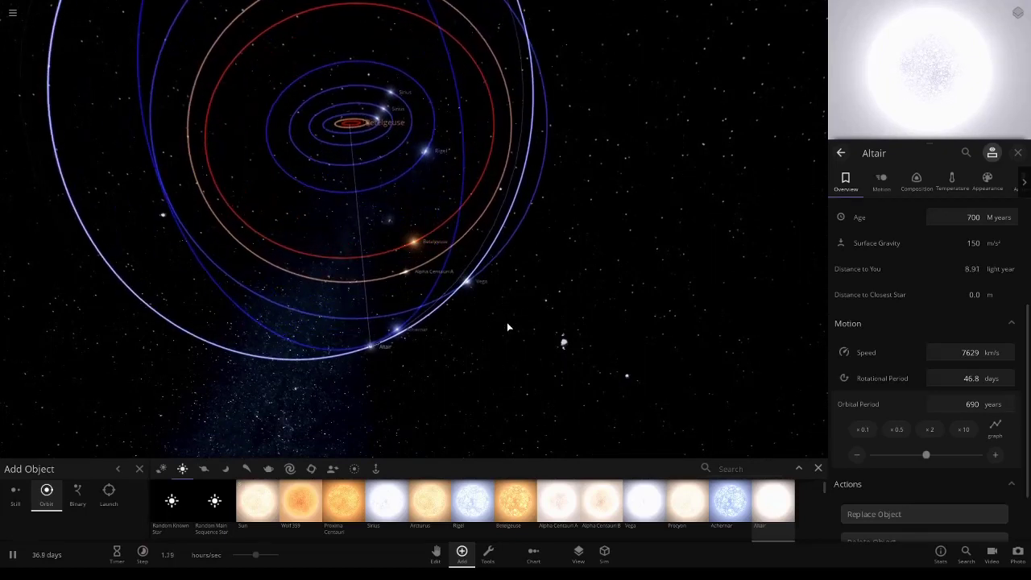
Add Planet Nine from the Planets catalogue in orbit around Betelgeuse and inspect its Motion settings
left_click(206, 470)
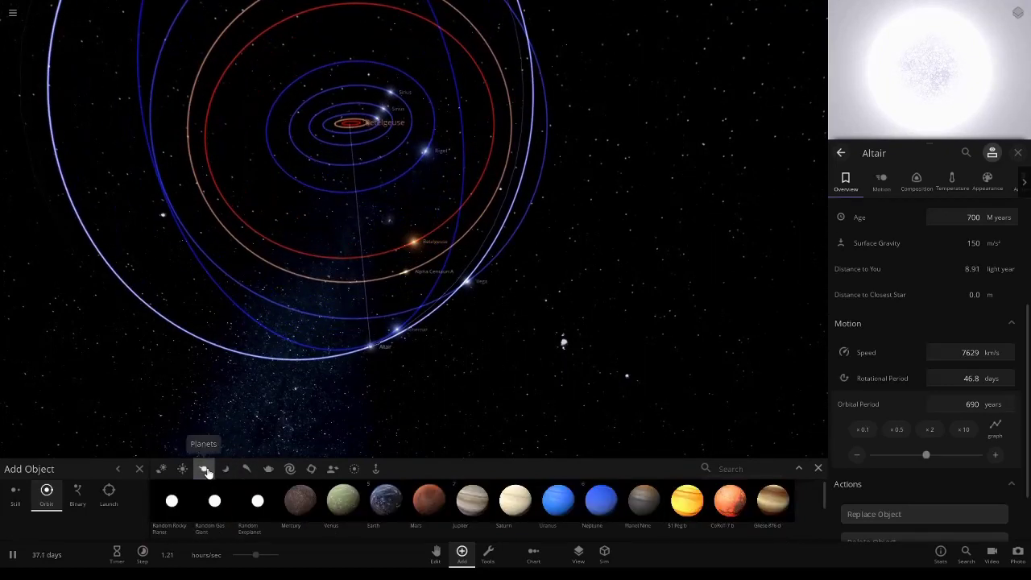
left_click(644, 503)
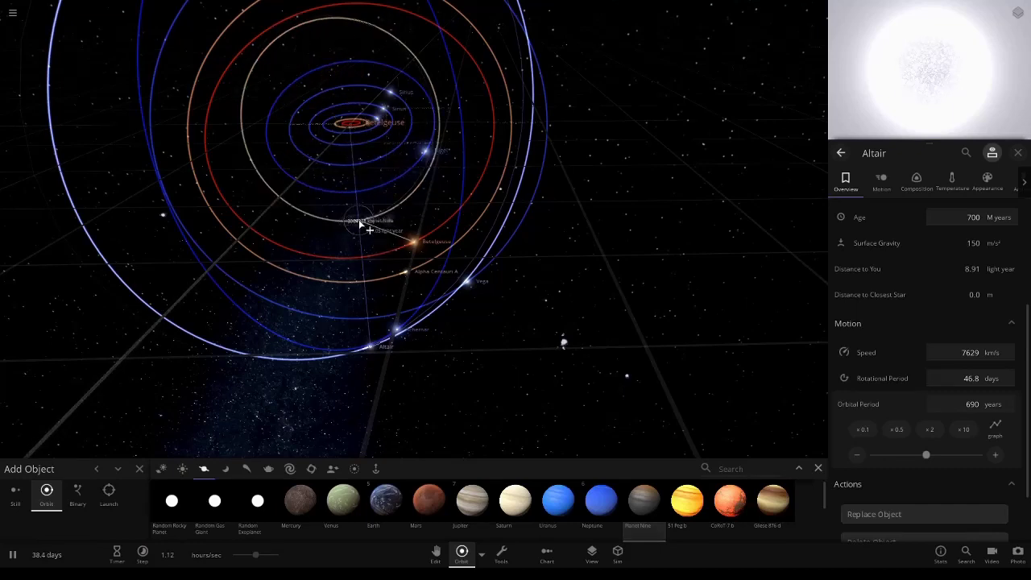
left_click(360, 225)
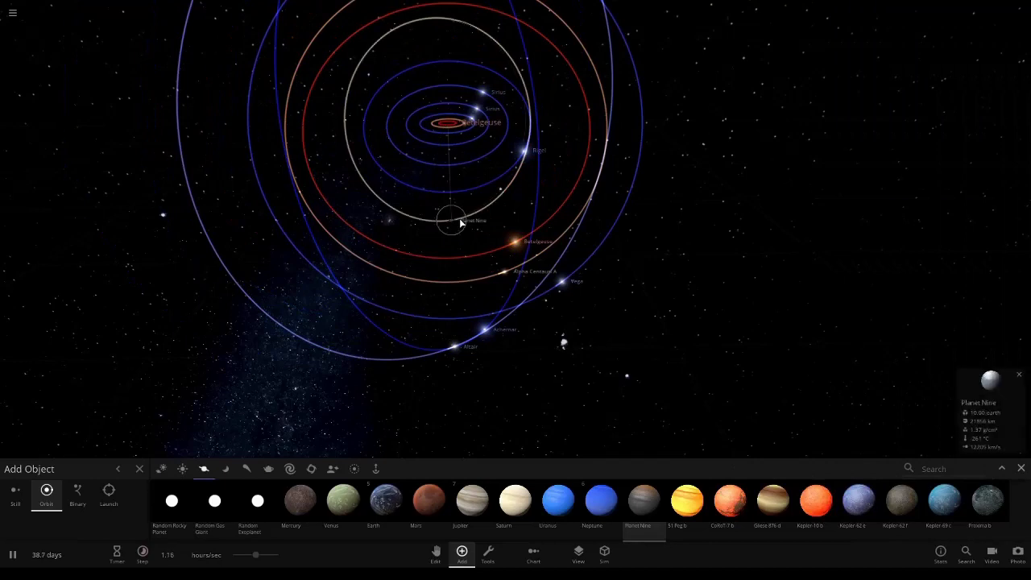
left_click(978, 414)
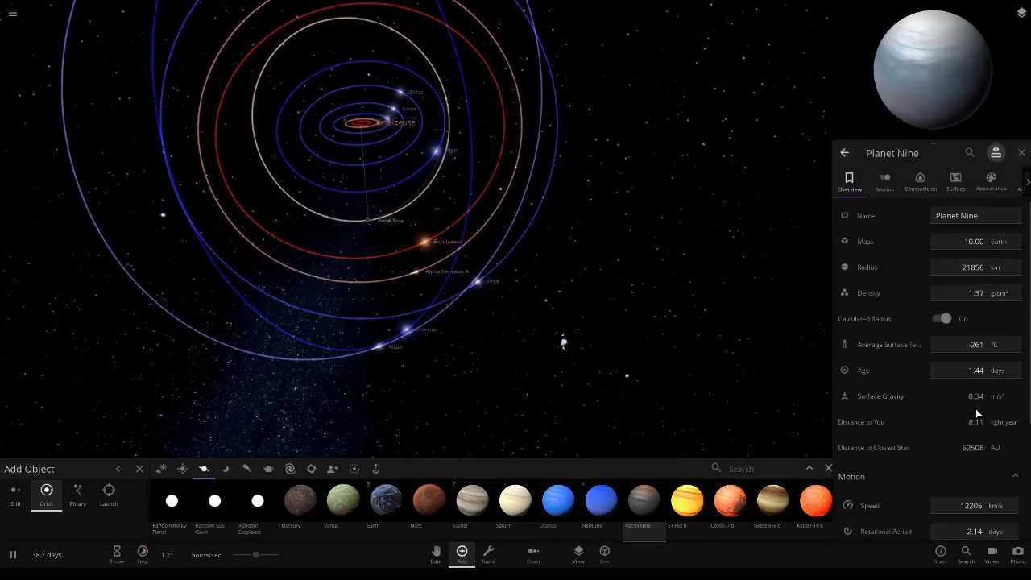
left_click(881, 180)
scroll(910, 422, "down", 3)
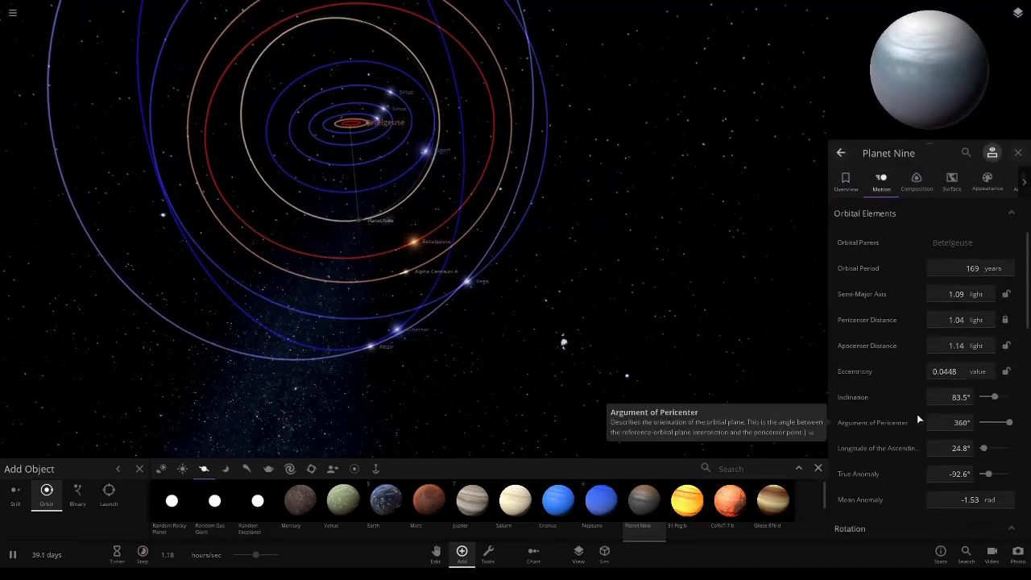
left_click_drag(650, 327, 617, 269)
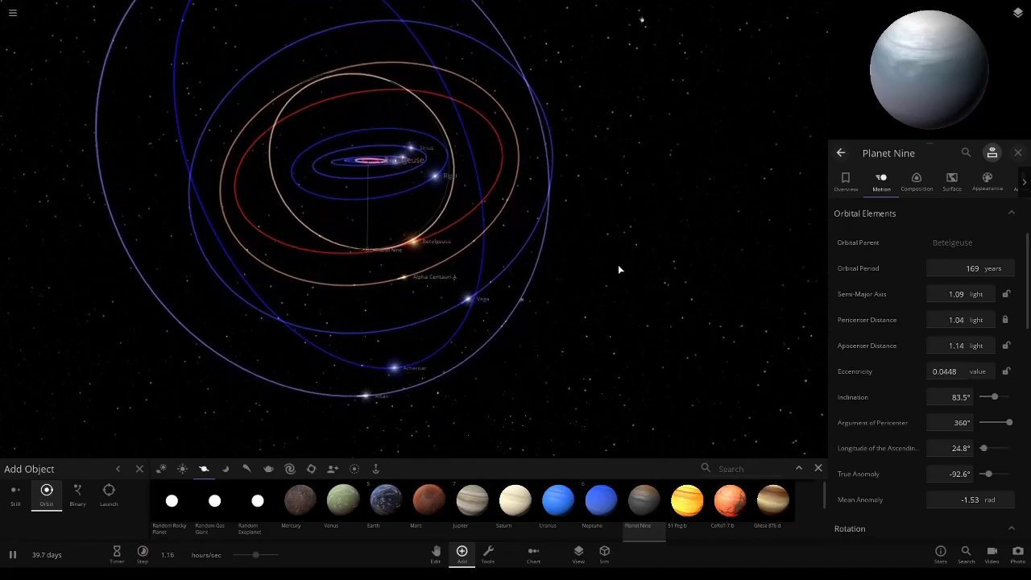
scroll(580, 258, "up", 3)
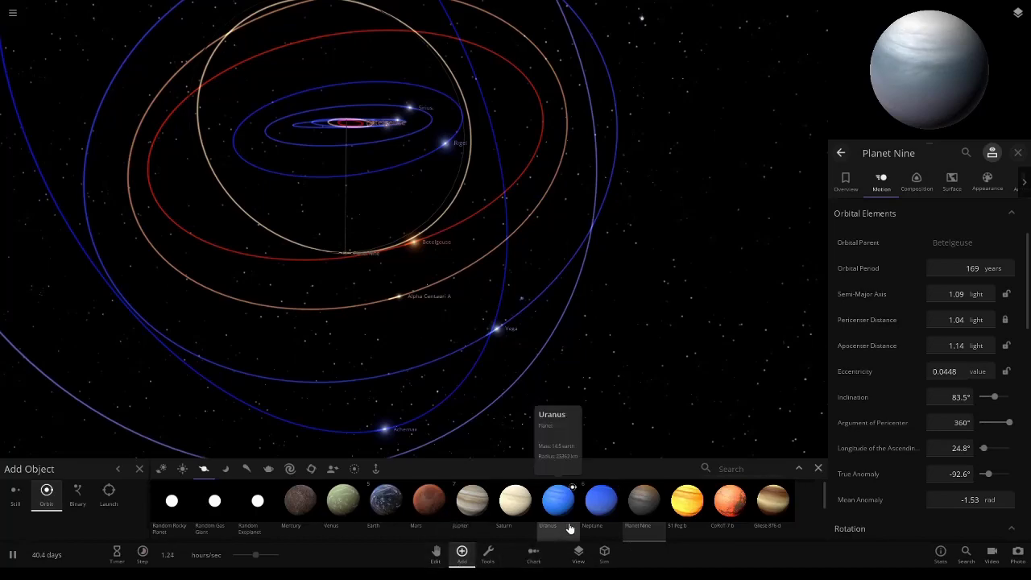
Close Planet Nine's details and place Gliese 876 d in orbit around Betelgeuse
left_click(766, 505)
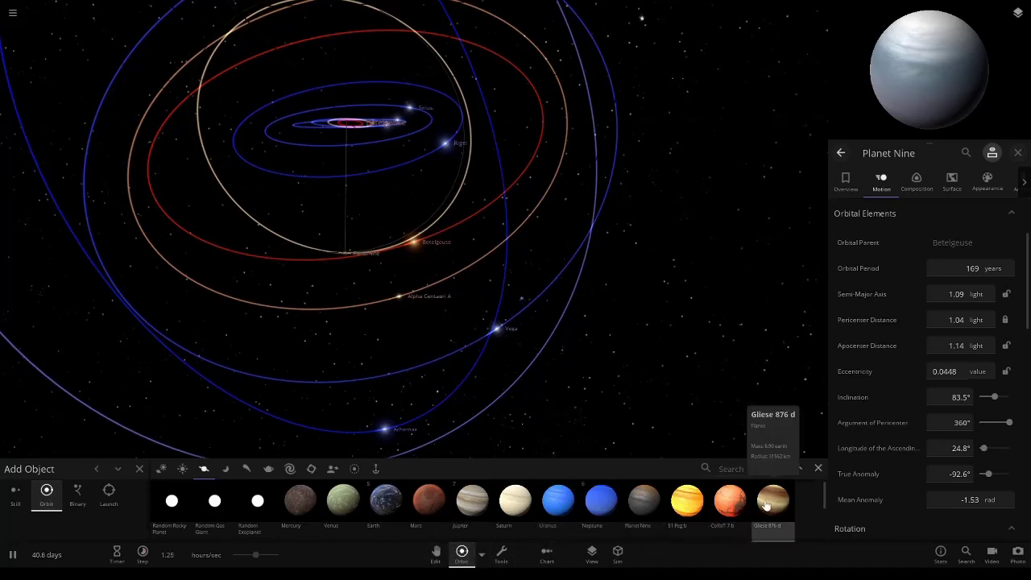
scroll(400, 237, "up", 5)
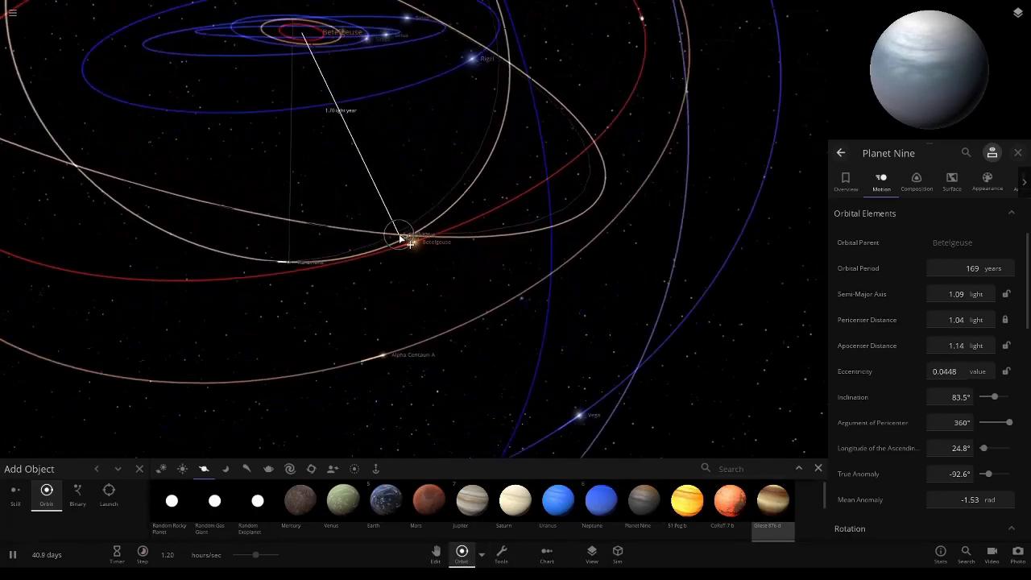
scroll(357, 158, "down", 5)
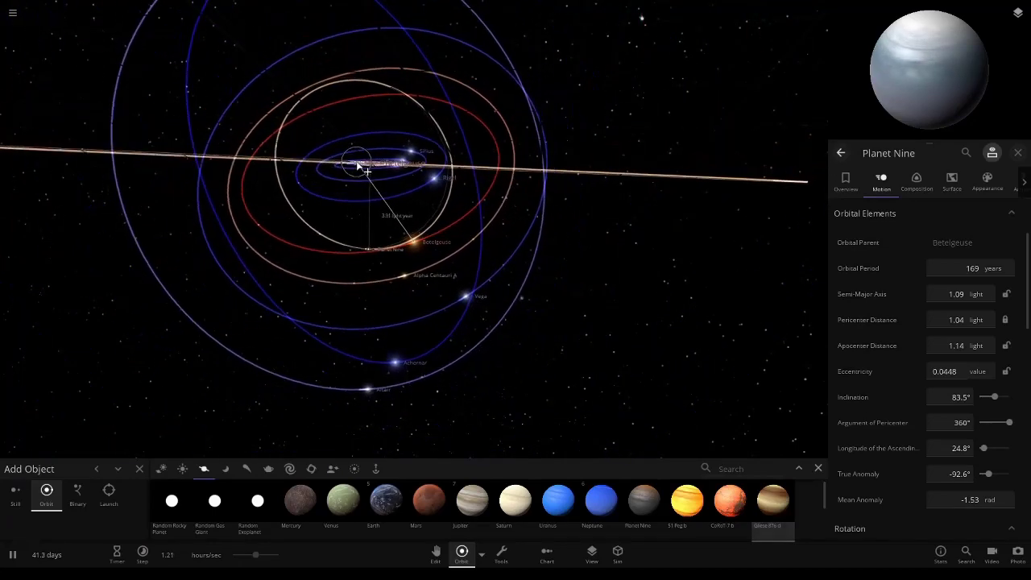
key("Escape")
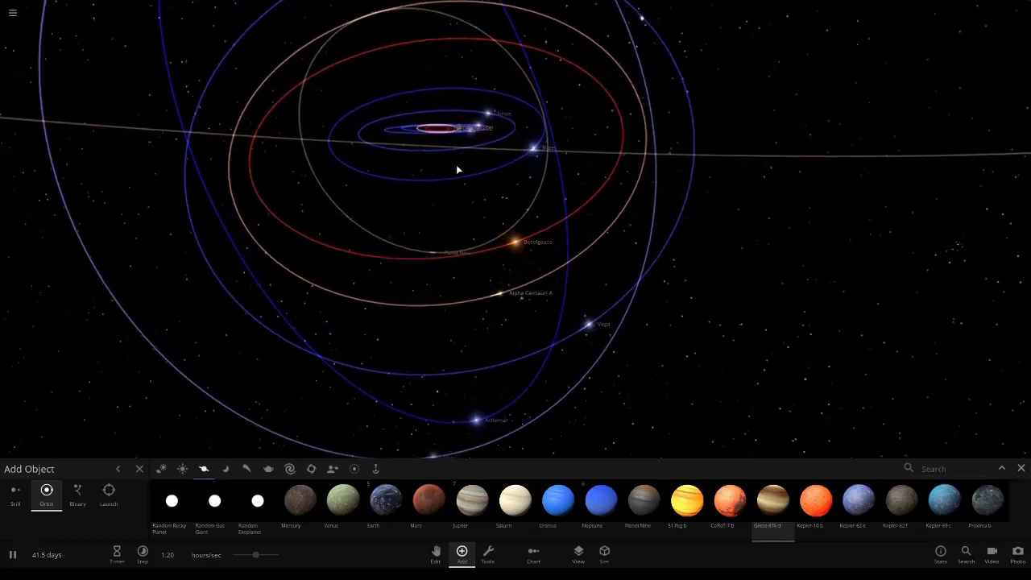
scroll(456, 189, "down", 3)
right_click_drag(725, 279, 528, 408)
left_click(531, 409)
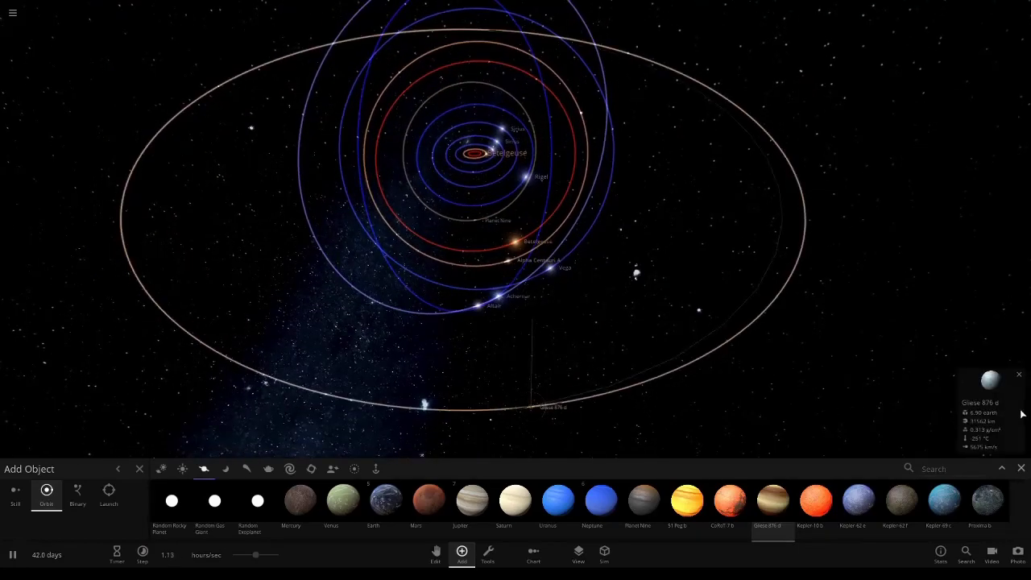
Set Gliese 876 d's orbital period to 100 years, replacing an interim 200-year value
left_click(984, 421)
left_click(882, 180)
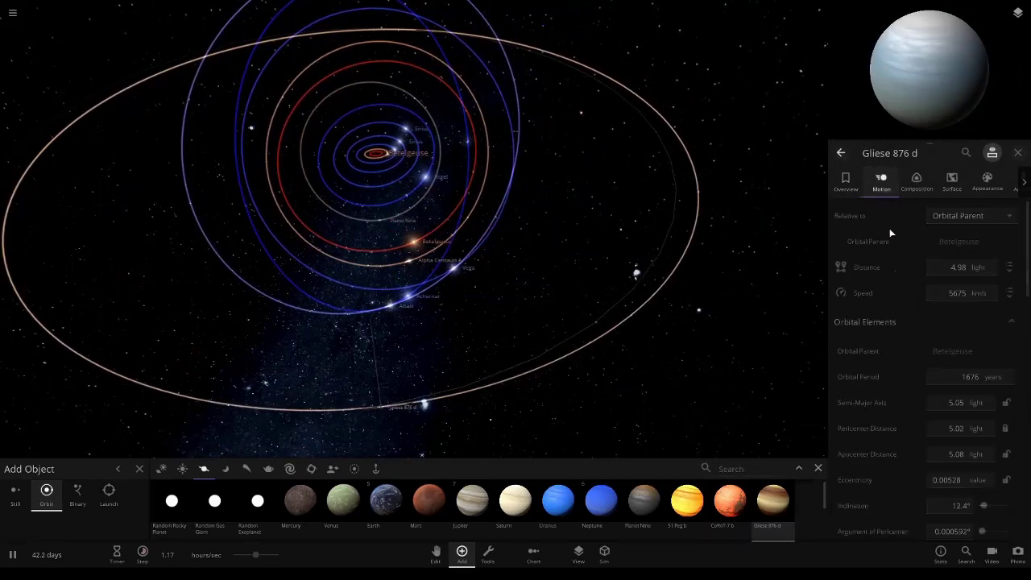
scroll(900, 320, "down", 2)
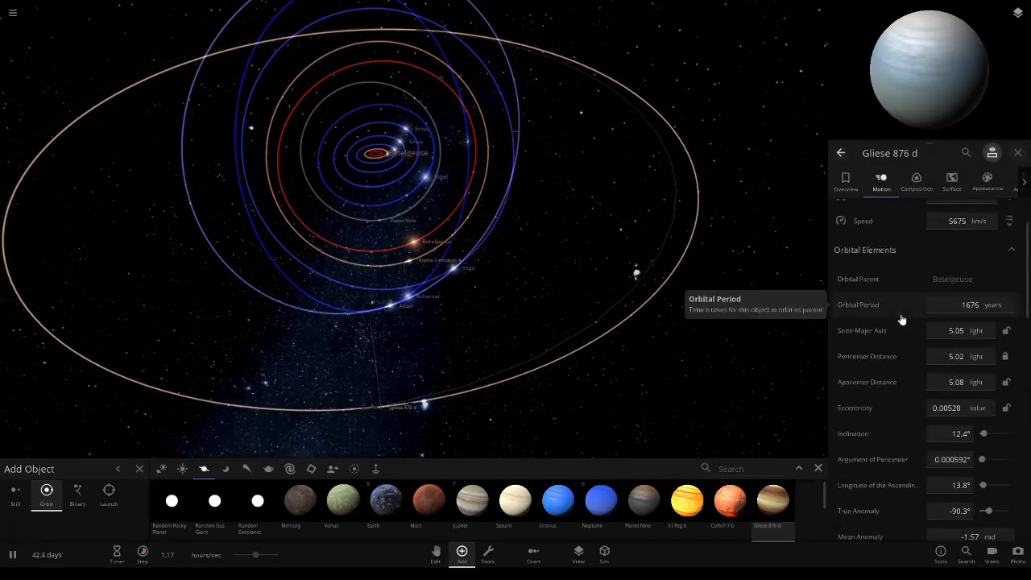
scroll(901, 320, "up", 2)
scroll(902, 319, "up", 2)
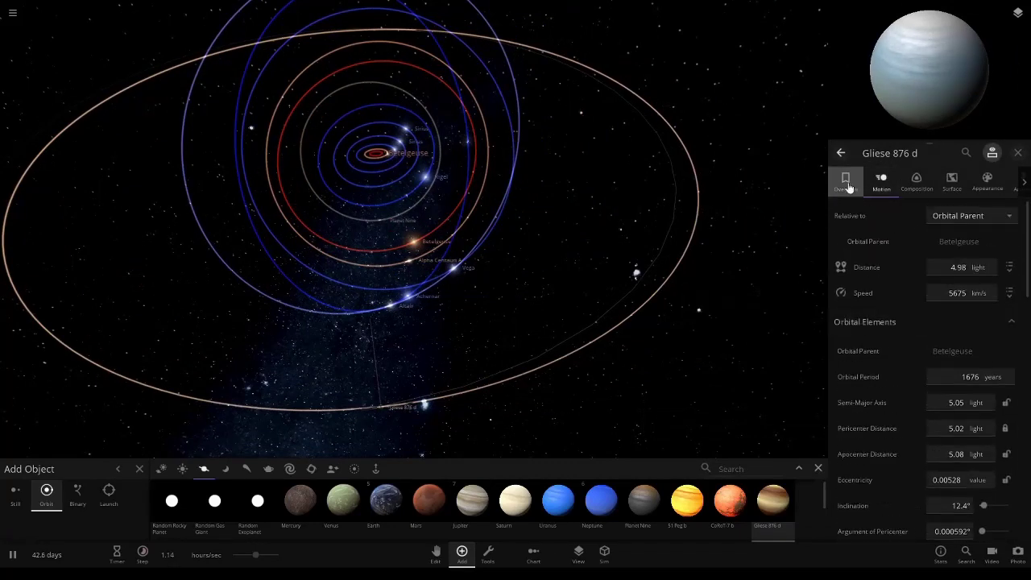
scroll(909, 356, "down", 5)
left_click(970, 411)
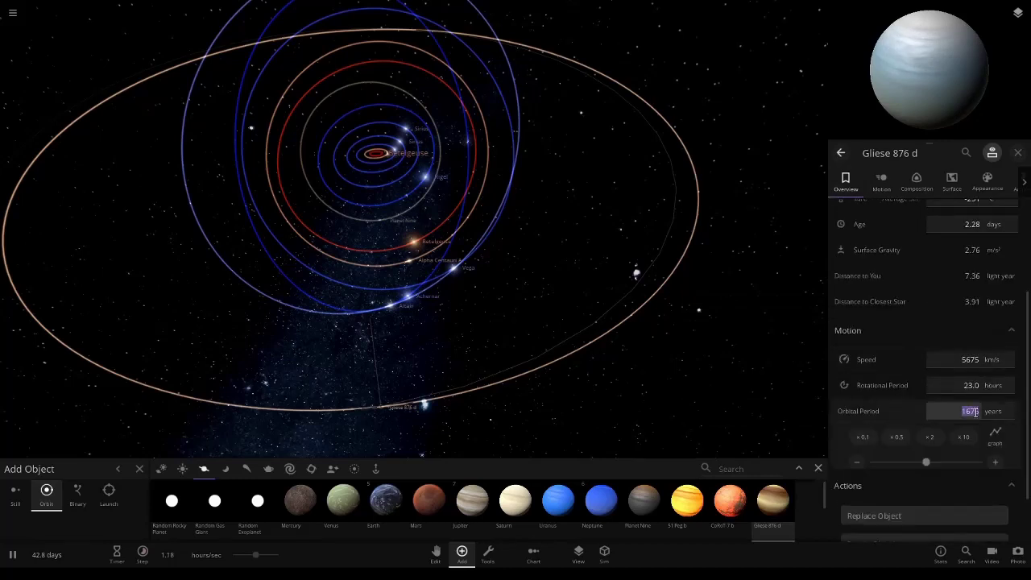
key("BackSpace")
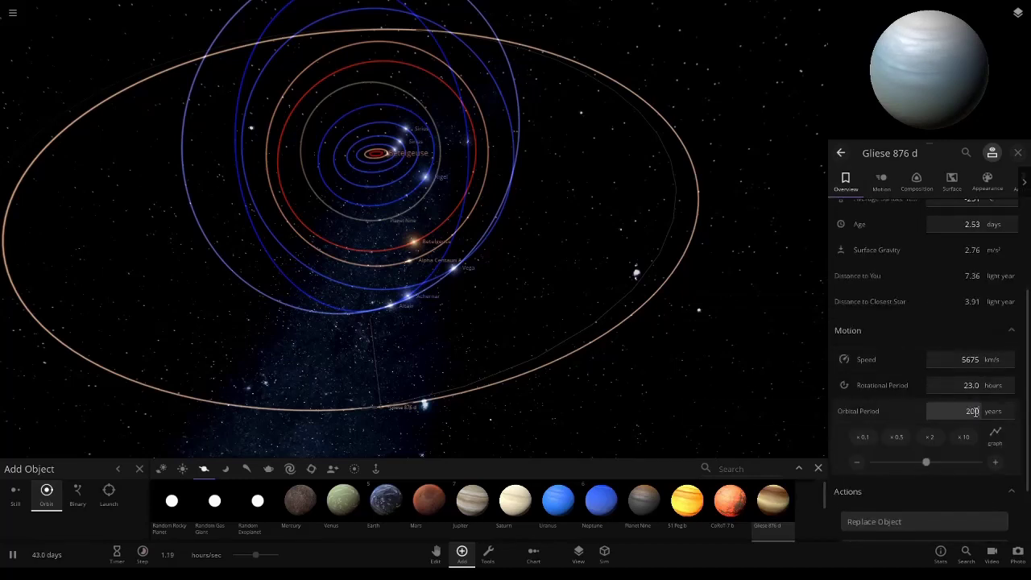
key("Return")
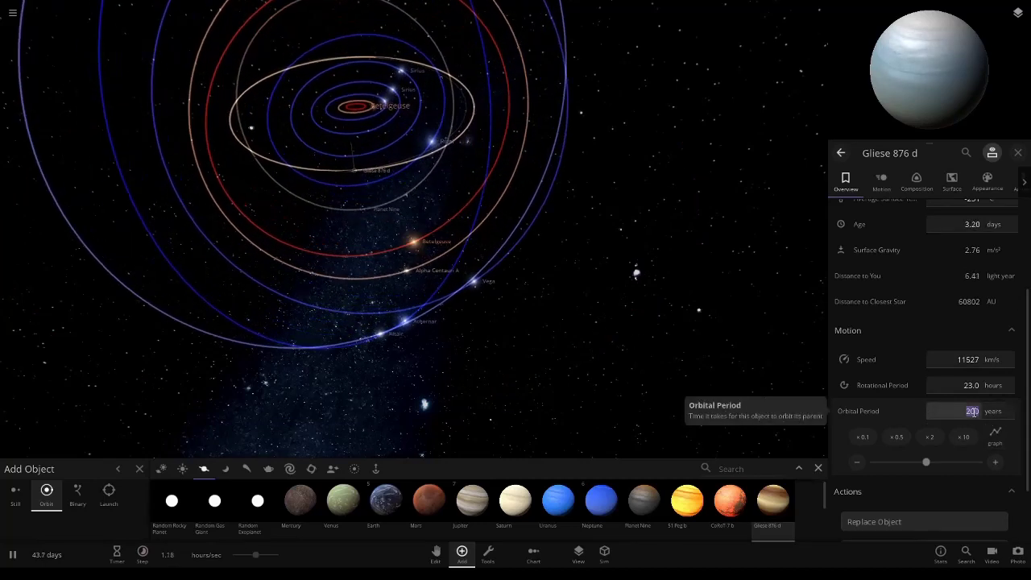
key("BackSpace")
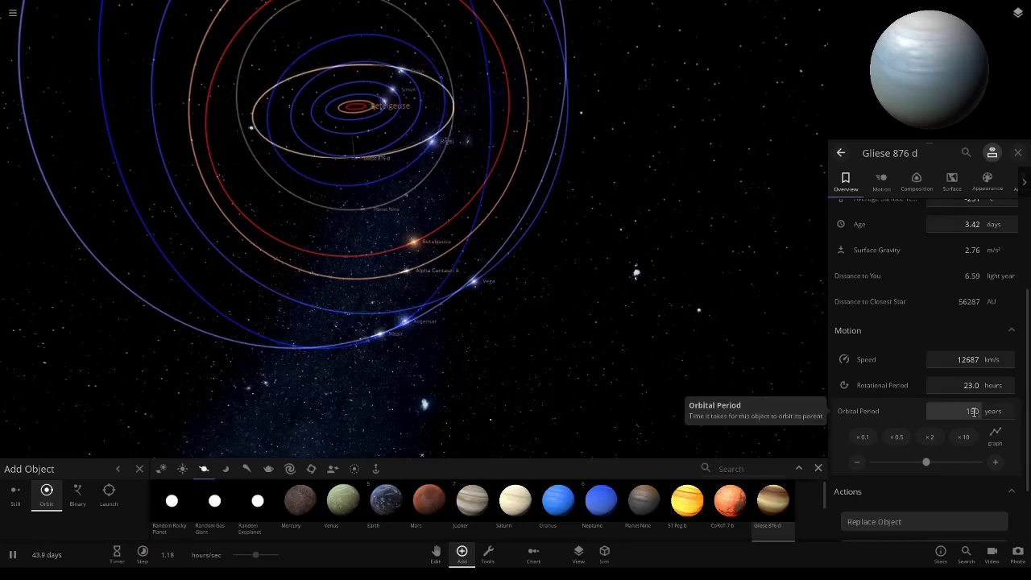
type("100")
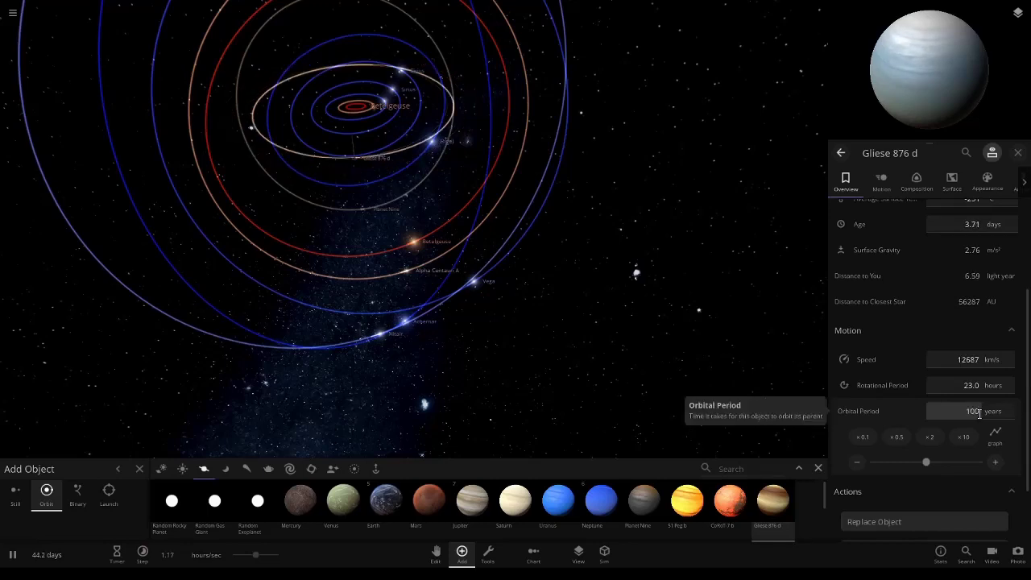
key("Return")
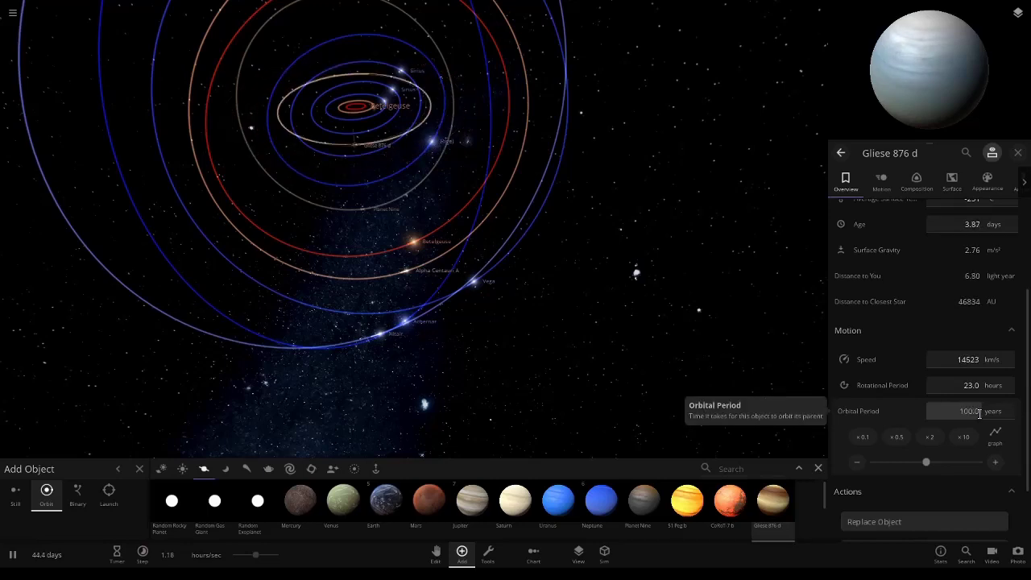
left_click(713, 257)
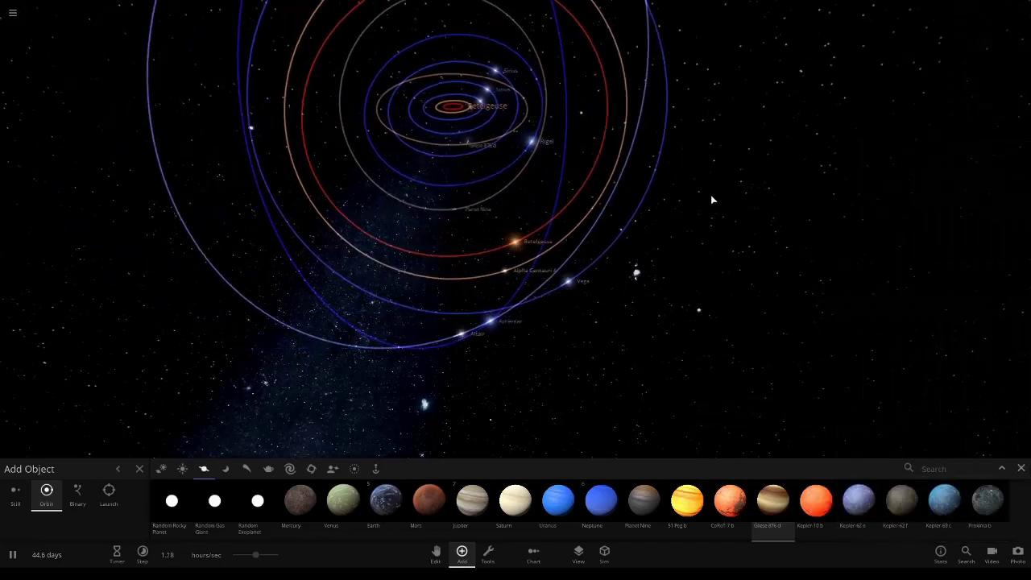
Orbit and zoom the camera to look straight down on Betelgeuse's inner orbits
scroll(712, 199, "down", 3)
left_click_drag(686, 166, 669, 258)
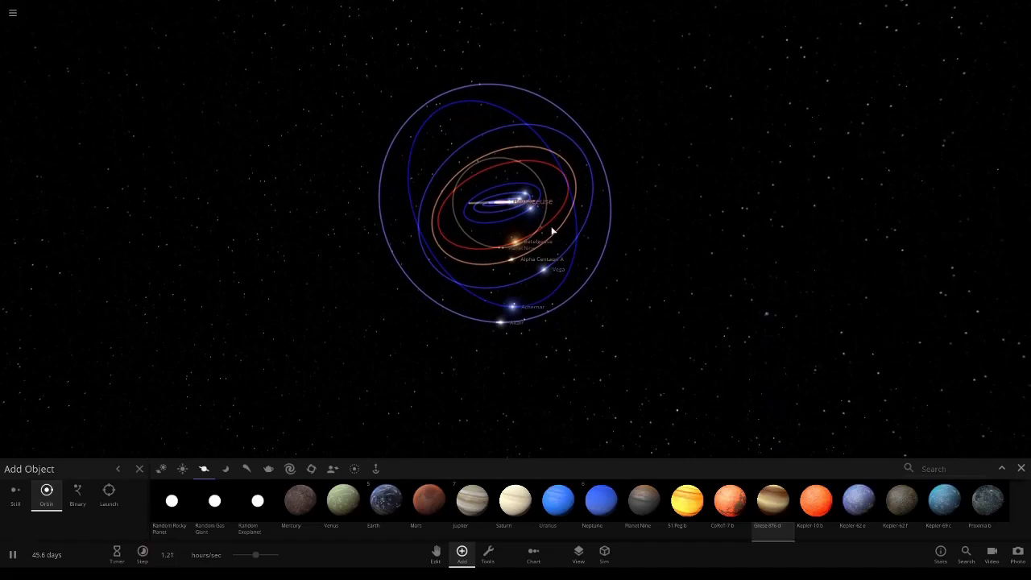
scroll(539, 224, "up", 5)
left_click_drag(501, 230, 590, 269)
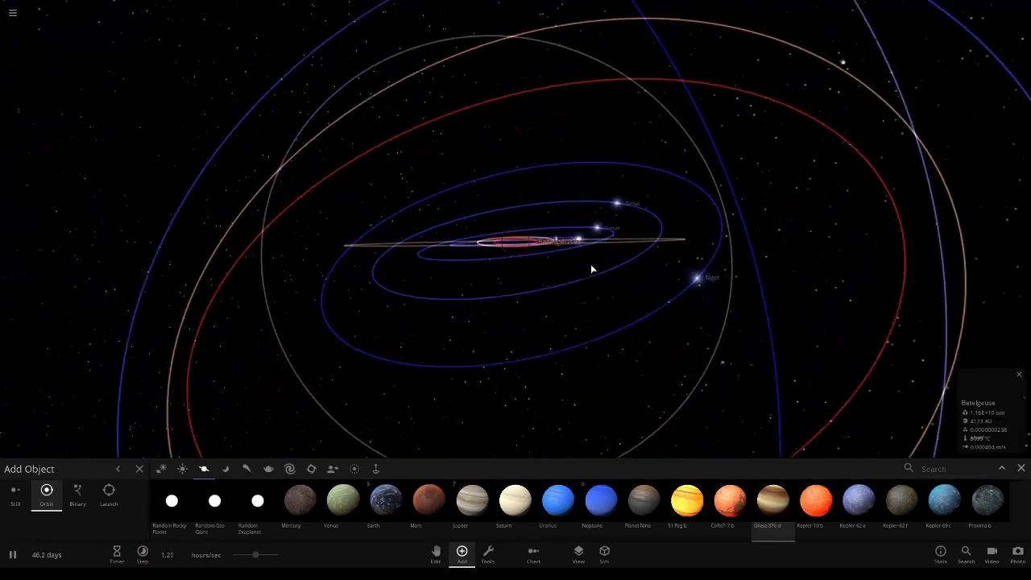
left_click_drag(590, 269, 537, 285)
scroll(536, 285, "up", 5)
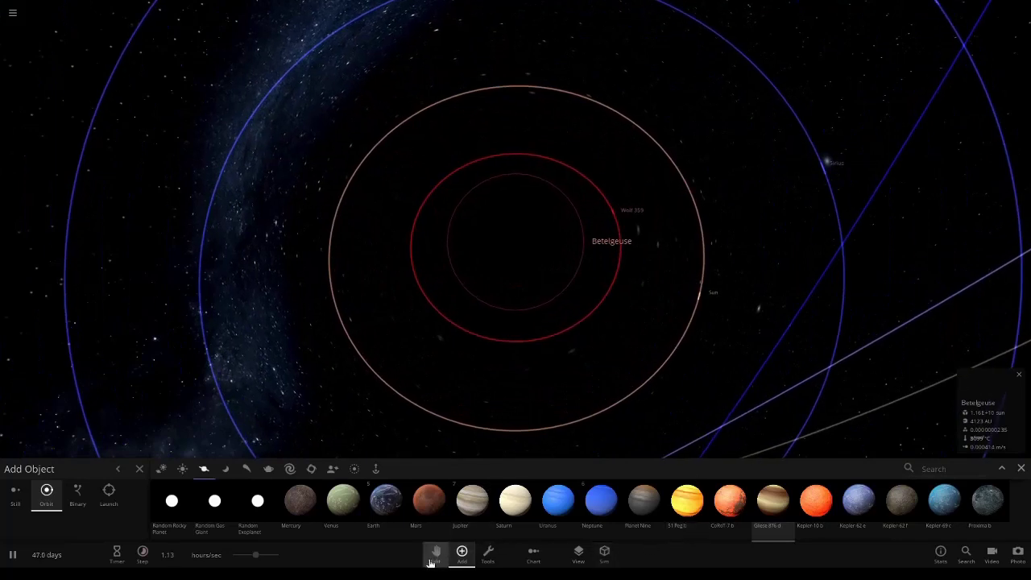
Place Jupiter on an orbit just outside the red ring, then tilt to see all orbits
left_click(471, 503)
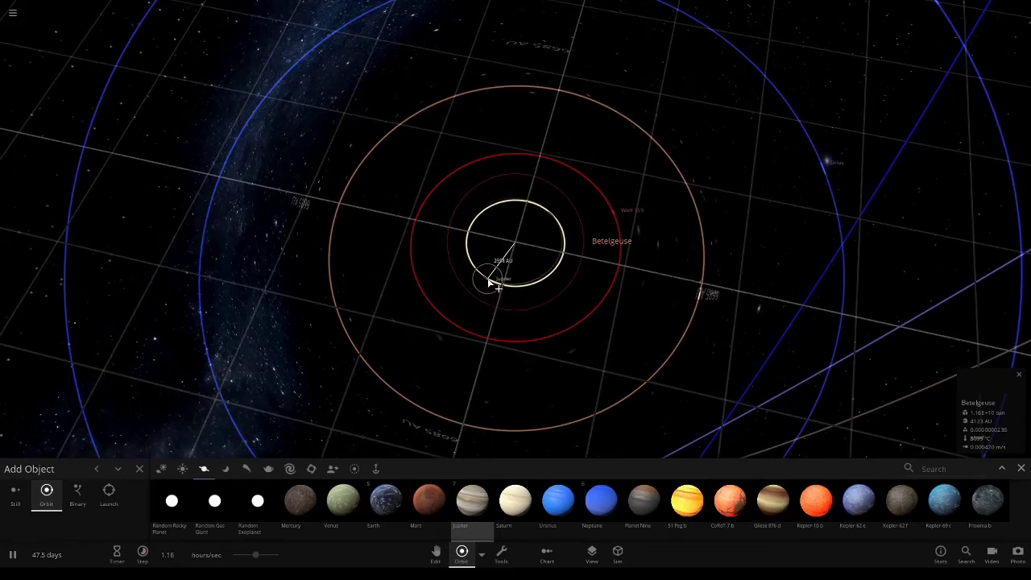
left_click(489, 280)
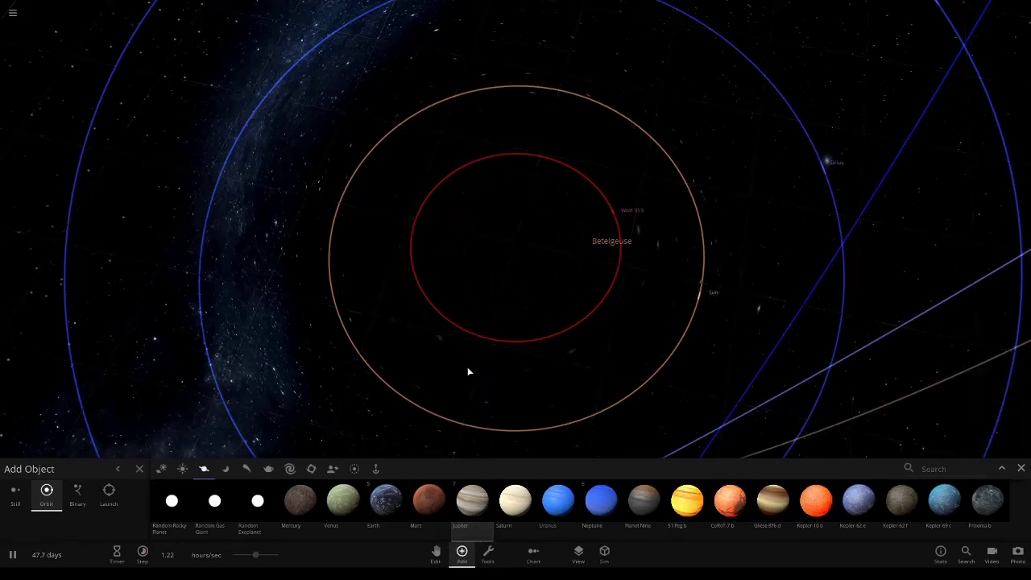
left_click(472, 500)
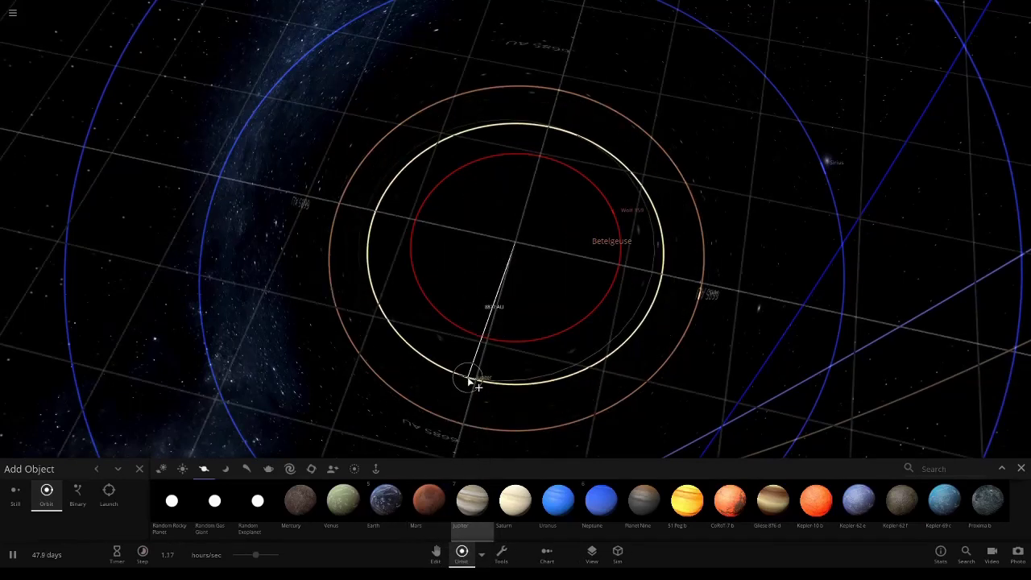
left_click(470, 380)
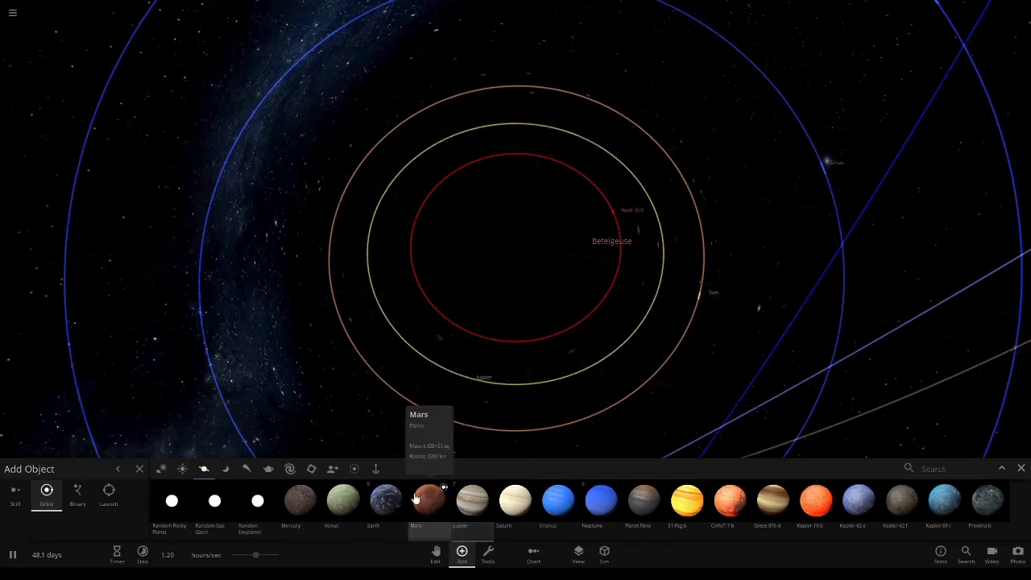
scroll(553, 433, "down", 6)
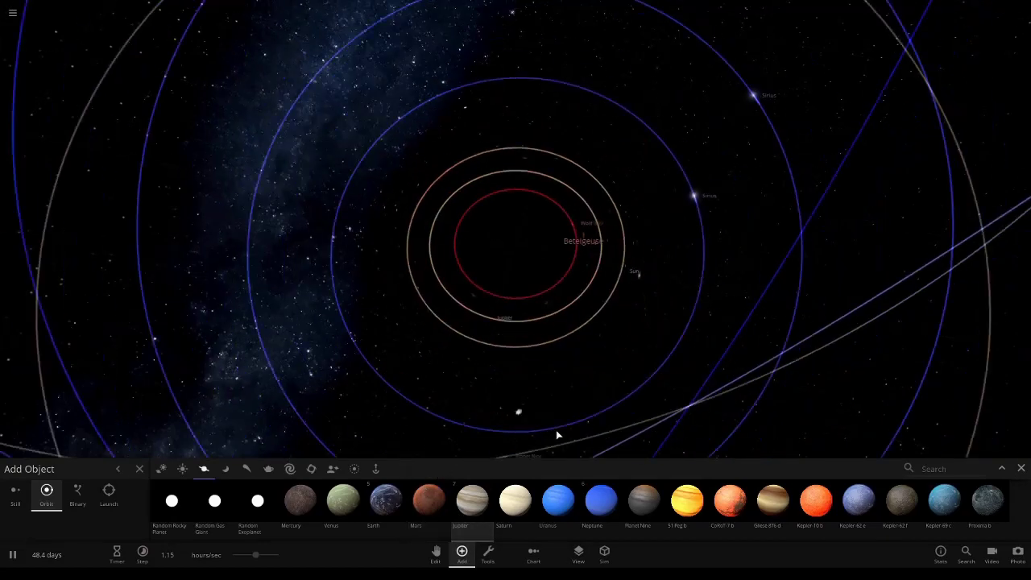
left_click_drag(557, 435, 641, 384)
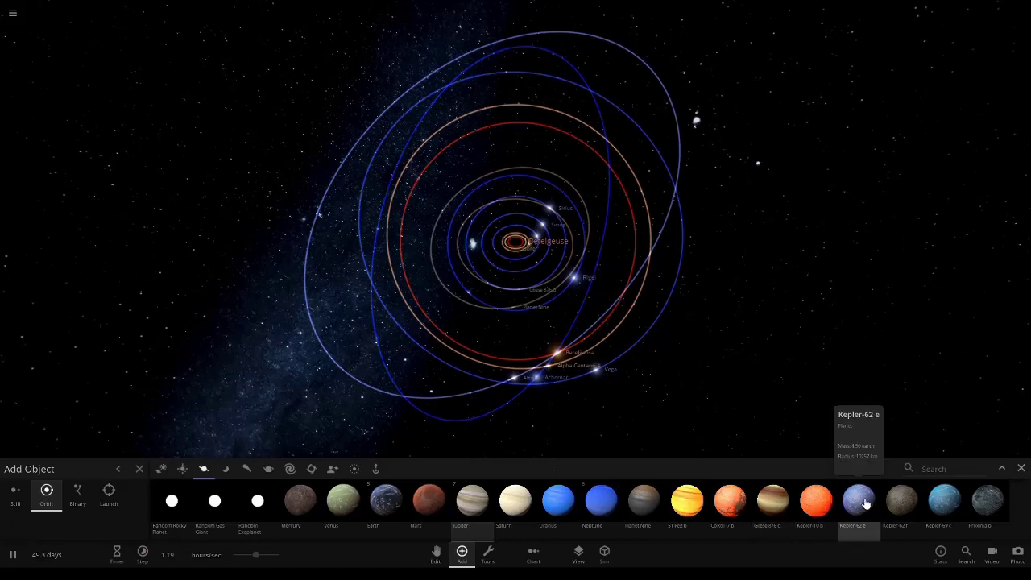
Place Uranus on a wide orbit around Betelgeuse and review its motion properties
left_click(555, 503)
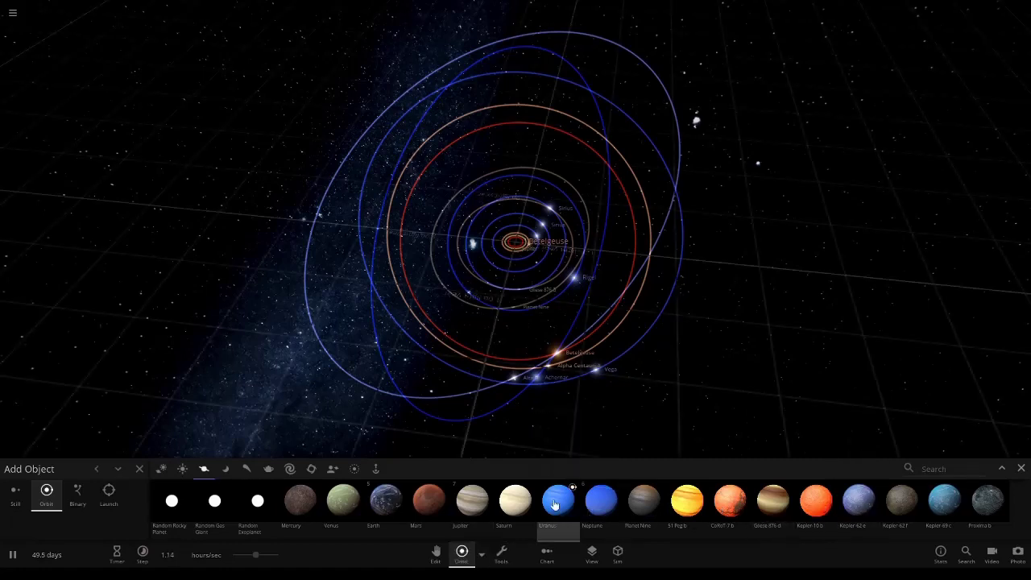
left_click(519, 314)
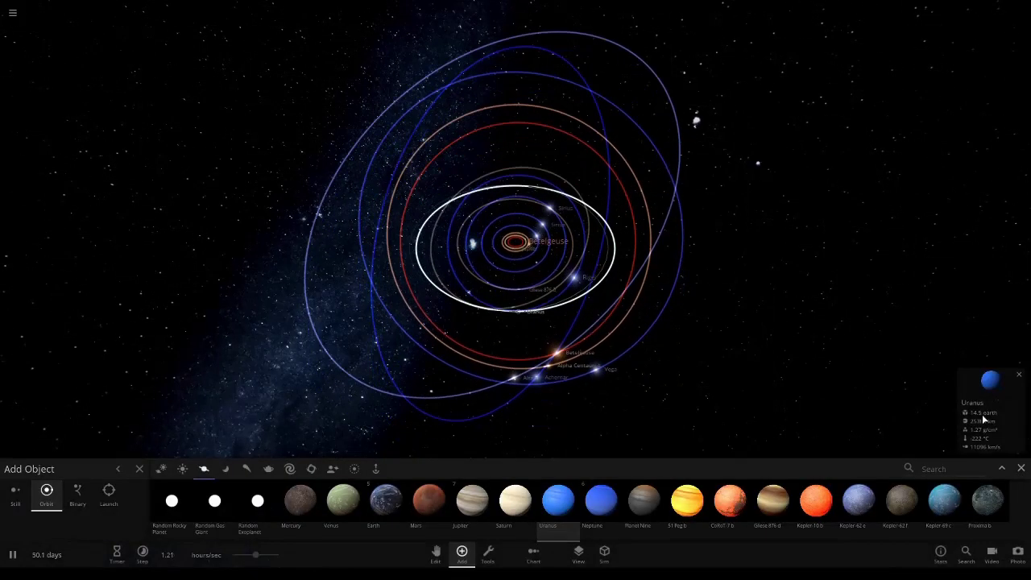
left_click(982, 414)
left_click(881, 184)
scroll(878, 339, "down", 3)
left_click(752, 296)
left_click_drag(793, 286, 774, 277)
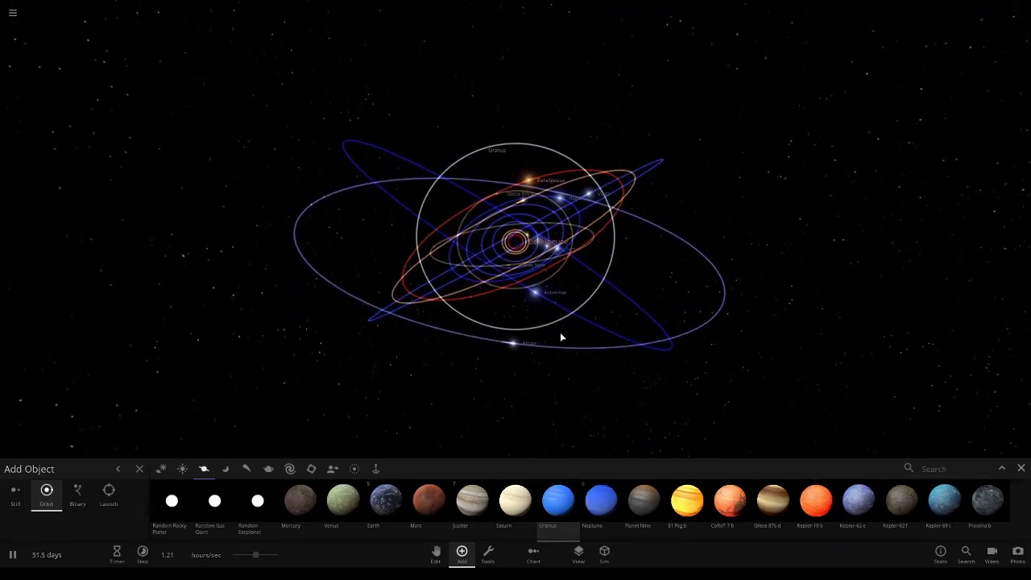
scroll(560, 334, "up", 5)
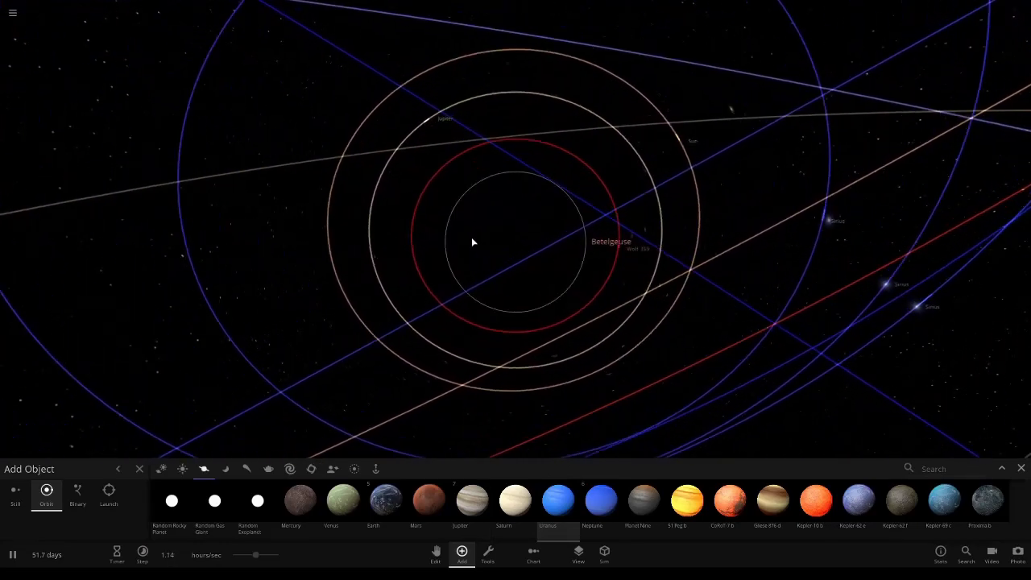
Open Jupiter's details to confirm its 7.77-year orbital period
left_click(425, 118)
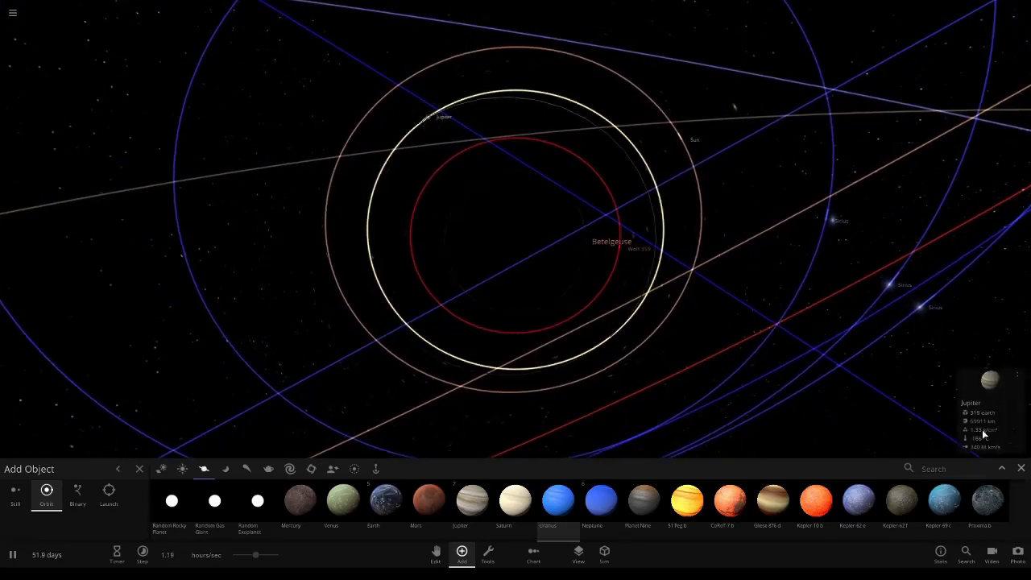
left_click(982, 430)
scroll(887, 355, "down", 5)
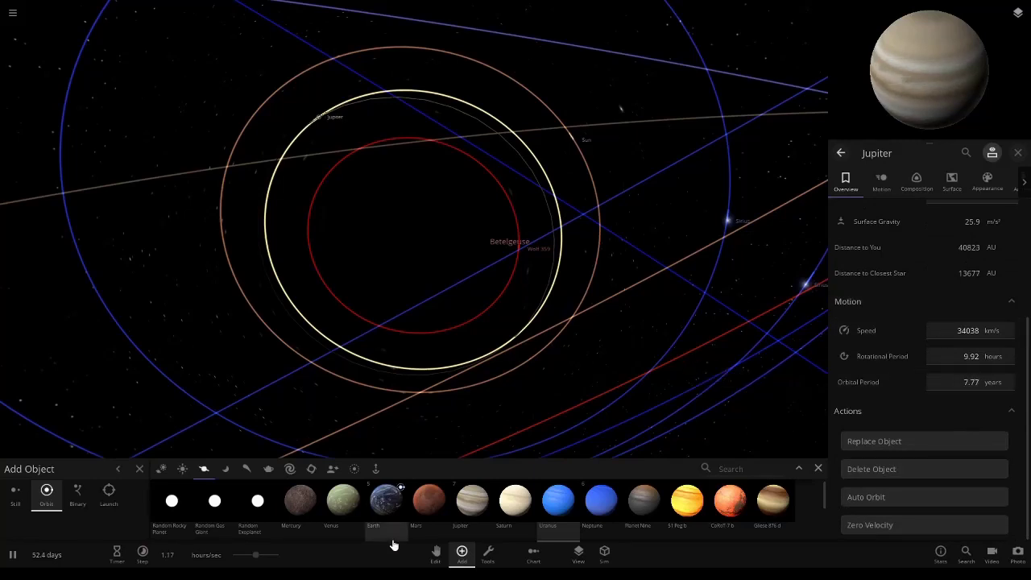
left_click(429, 502)
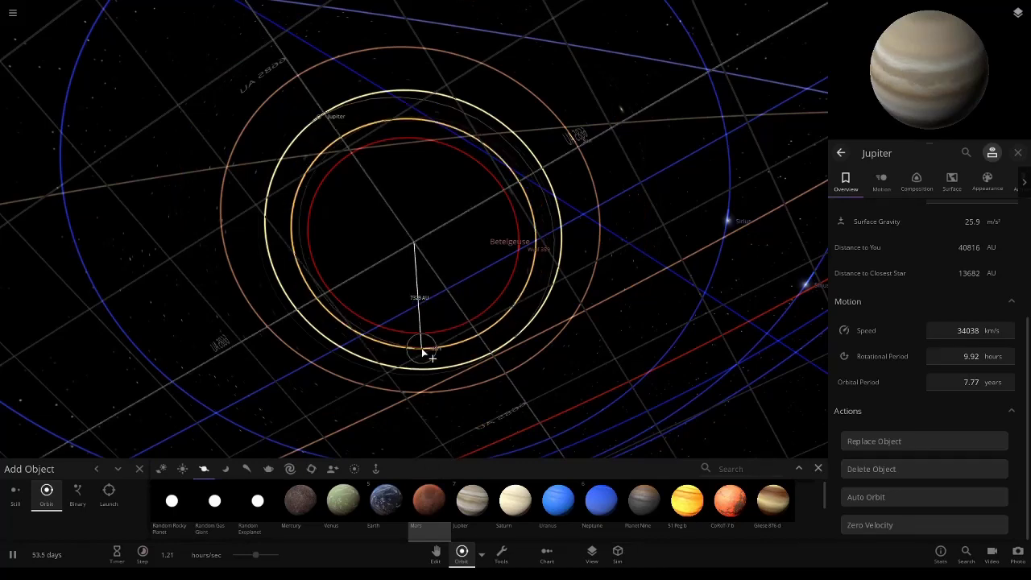
Place Mars inside Jupiter's orbit and confirm its 5.83-year orbital period
left_click(422, 351)
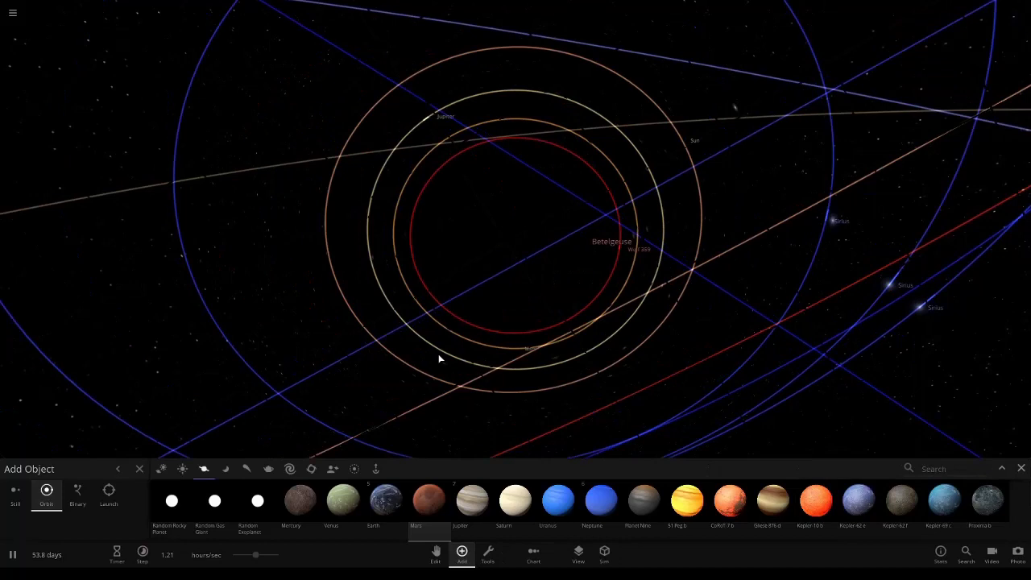
left_click(528, 349)
scroll(935, 448, "down", 3)
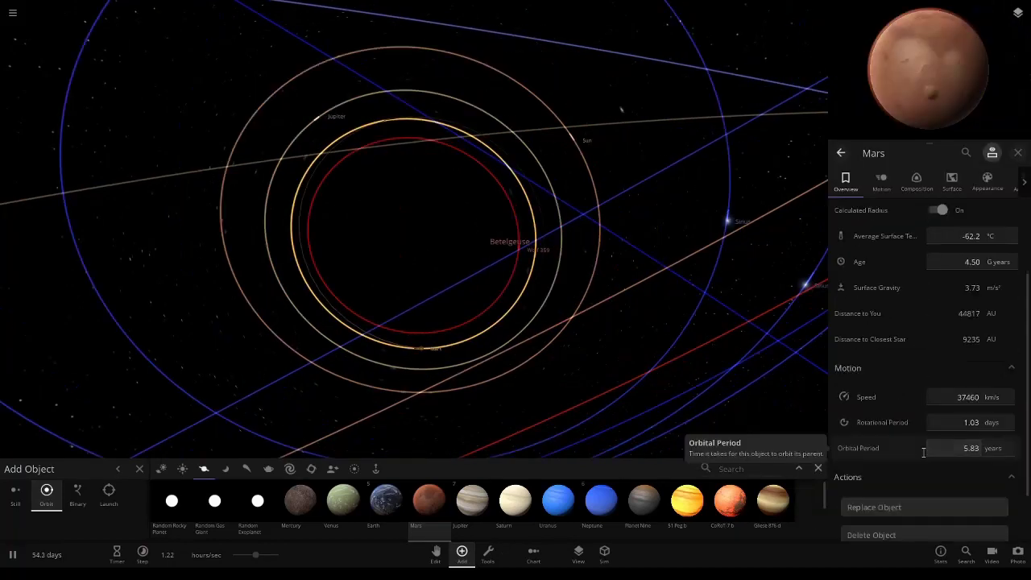
scroll(905, 473, "up", 3)
scroll(670, 395, "down", 6)
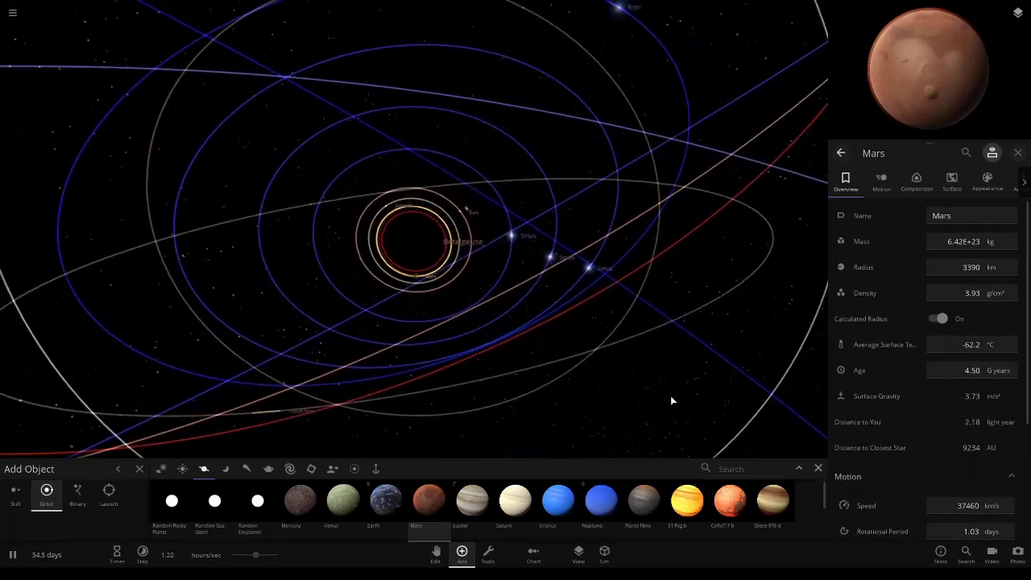
left_click(1018, 153)
left_click_drag(771, 245, 736, 309)
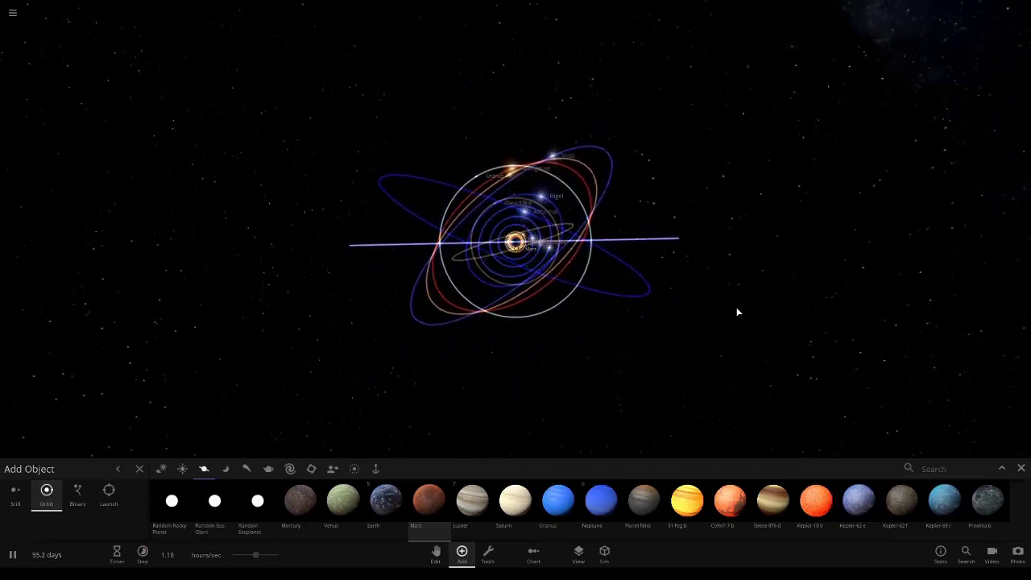
Hide the object catalogue and open Wolf 359's details, showing its 4.65-year orbital period
left_click(1021, 468)
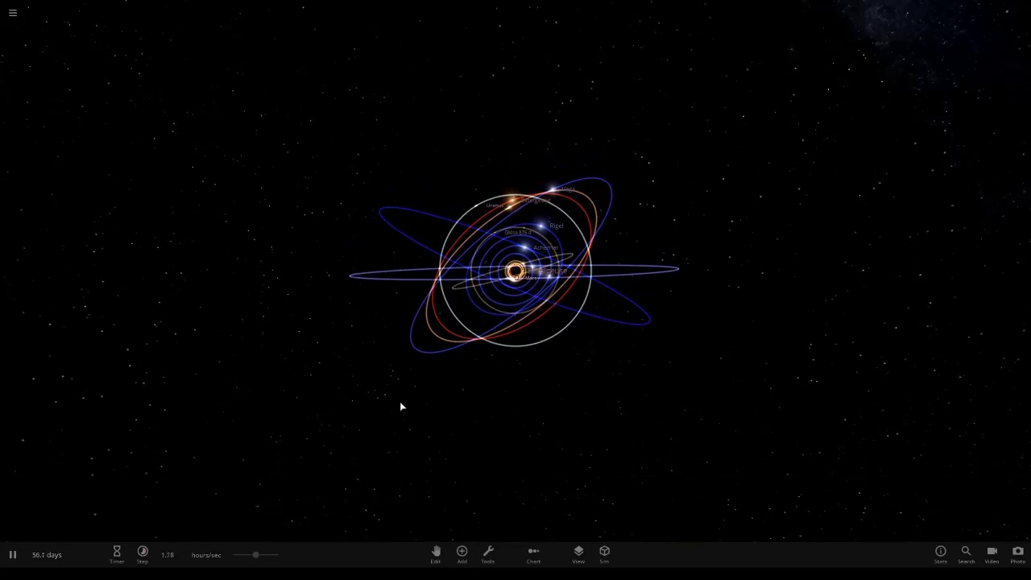
scroll(406, 403, "up", 5)
scroll(413, 402, "up", 3)
left_click(516, 281)
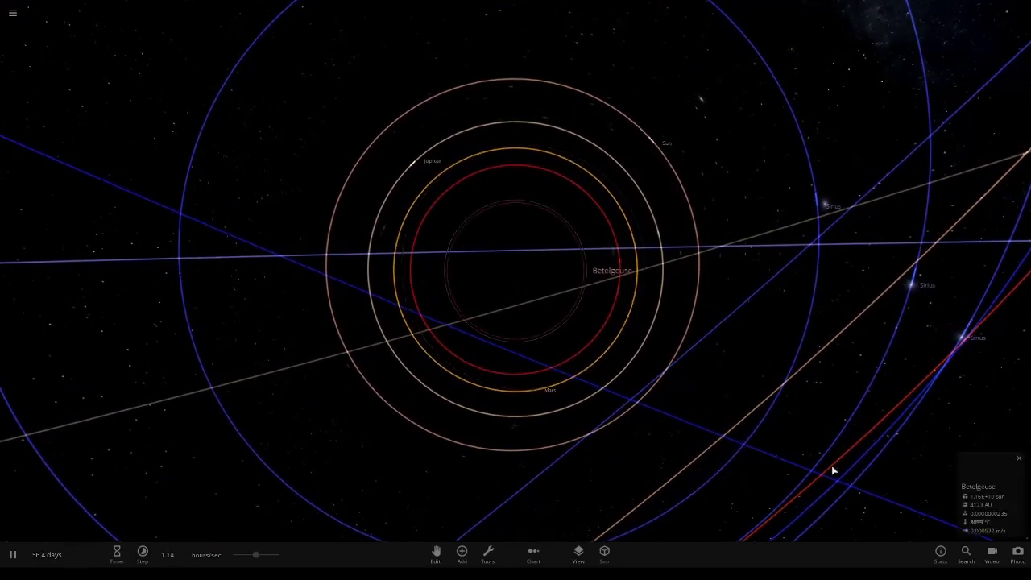
left_click(980, 493)
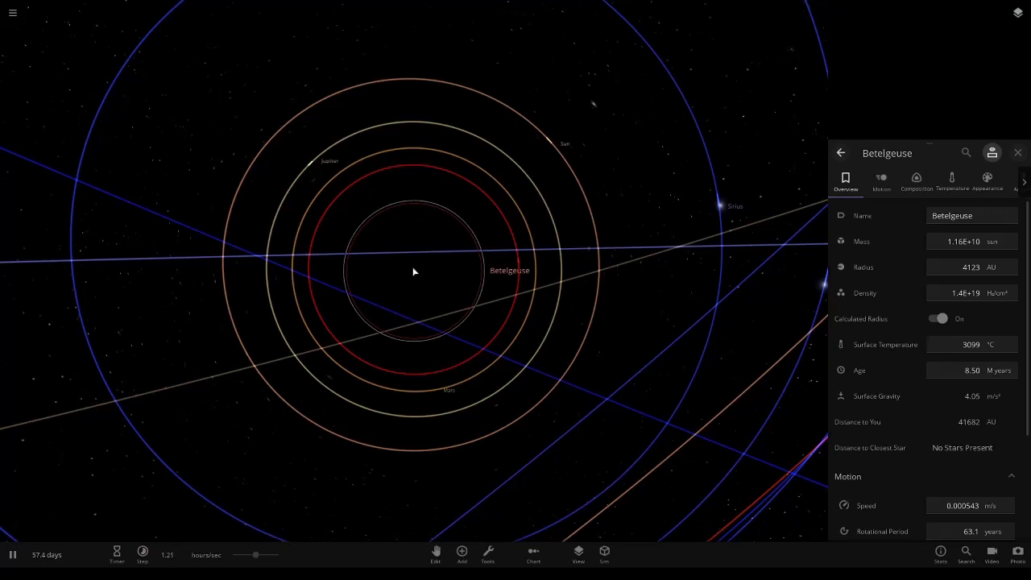
left_click(520, 265)
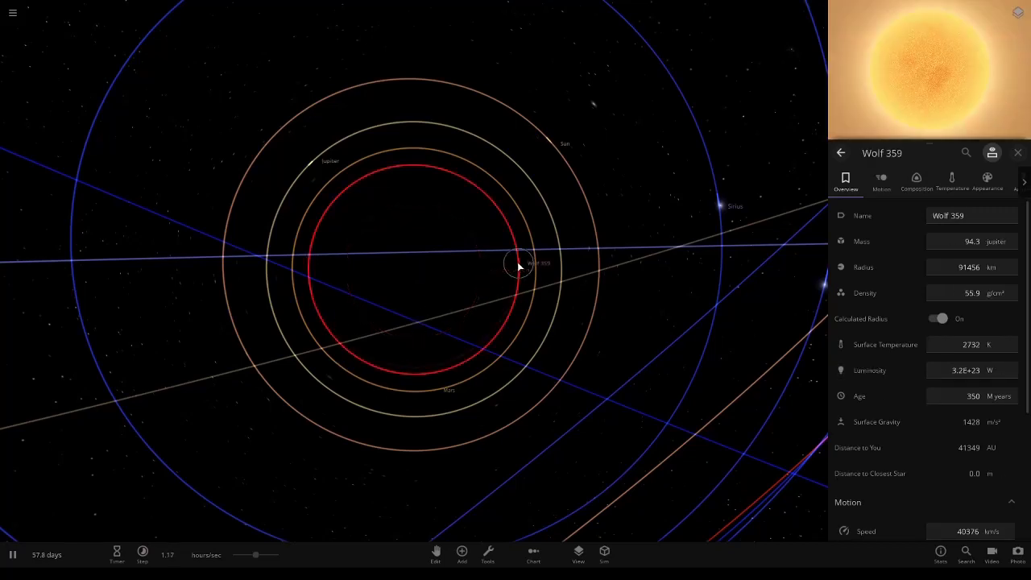
scroll(903, 428, "down", 3)
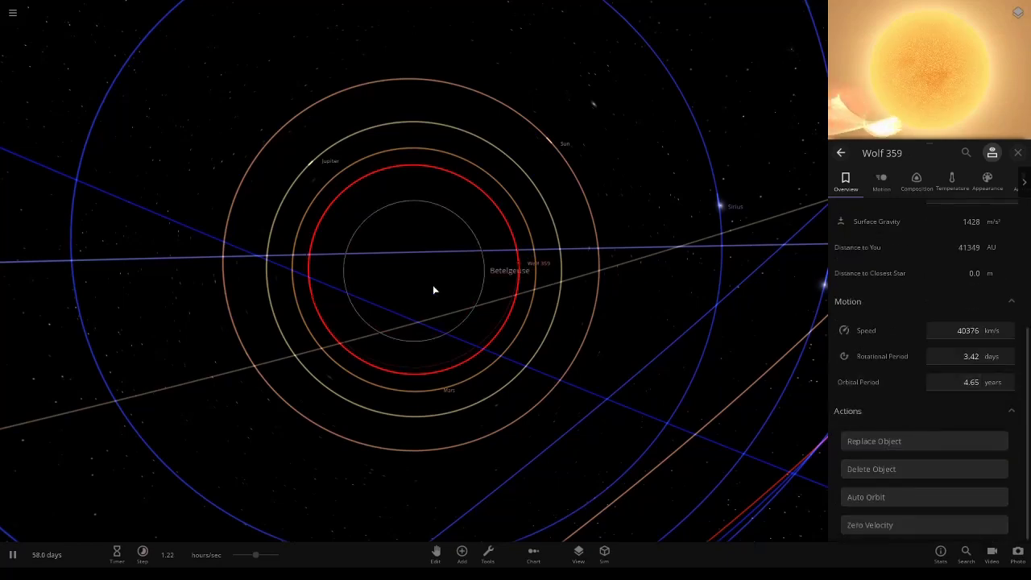
scroll(489, 258, "down", 10)
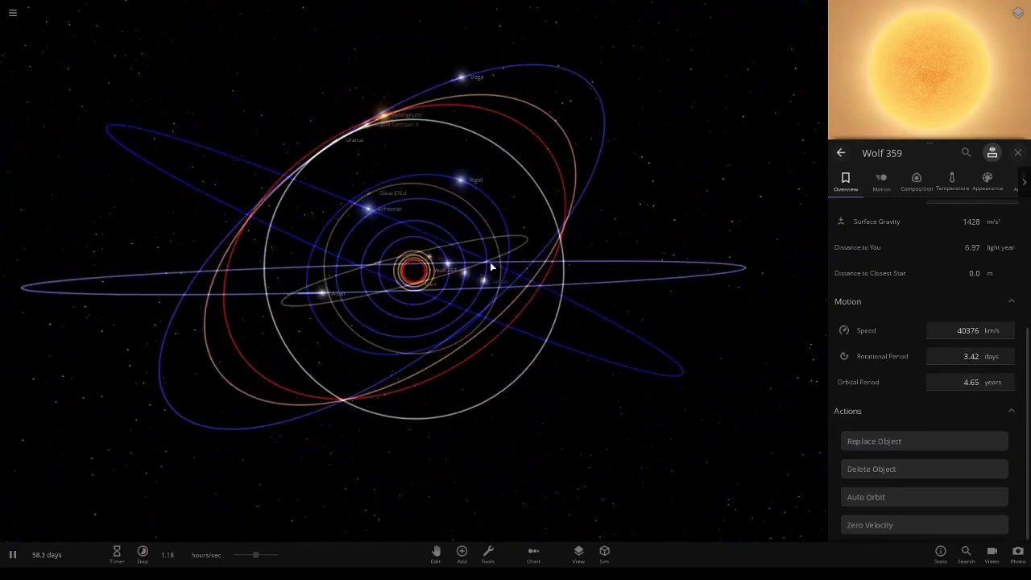
scroll(491, 265, "up", 10)
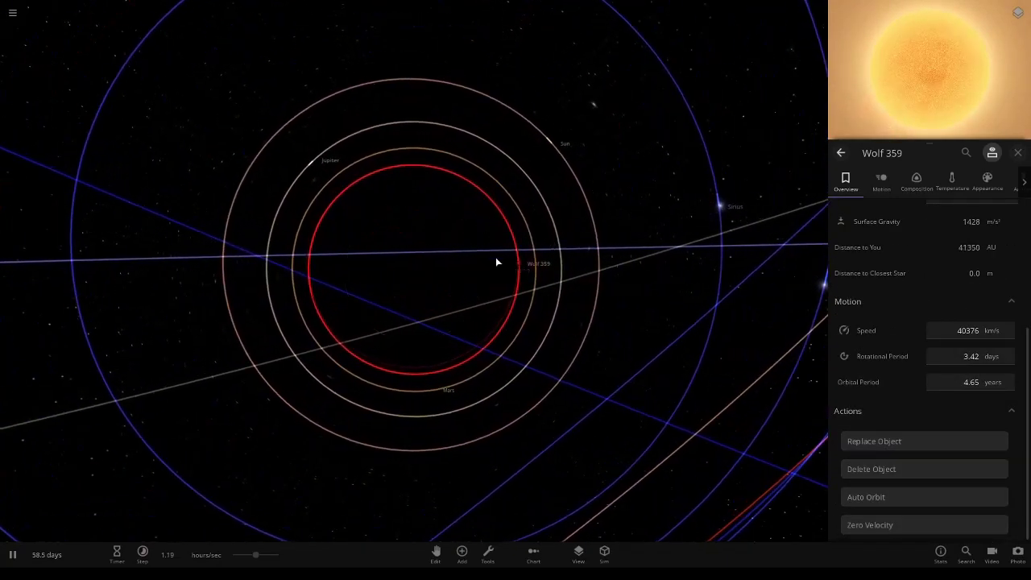
Place Proxima b (3.55-year period) and then Saturn in orbit around Betelgeuse
left_click(462, 553)
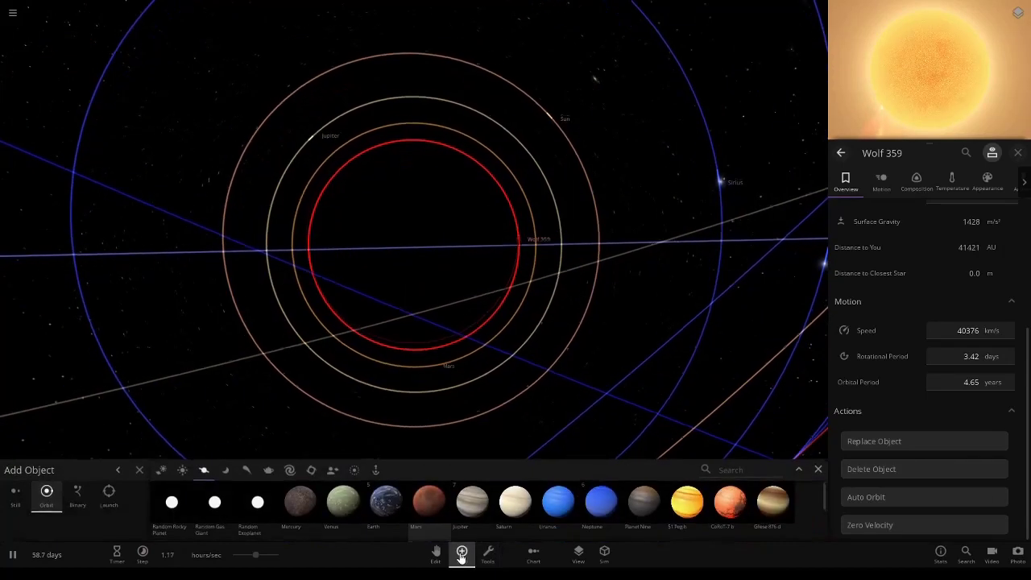
scroll(468, 526, "down", 2)
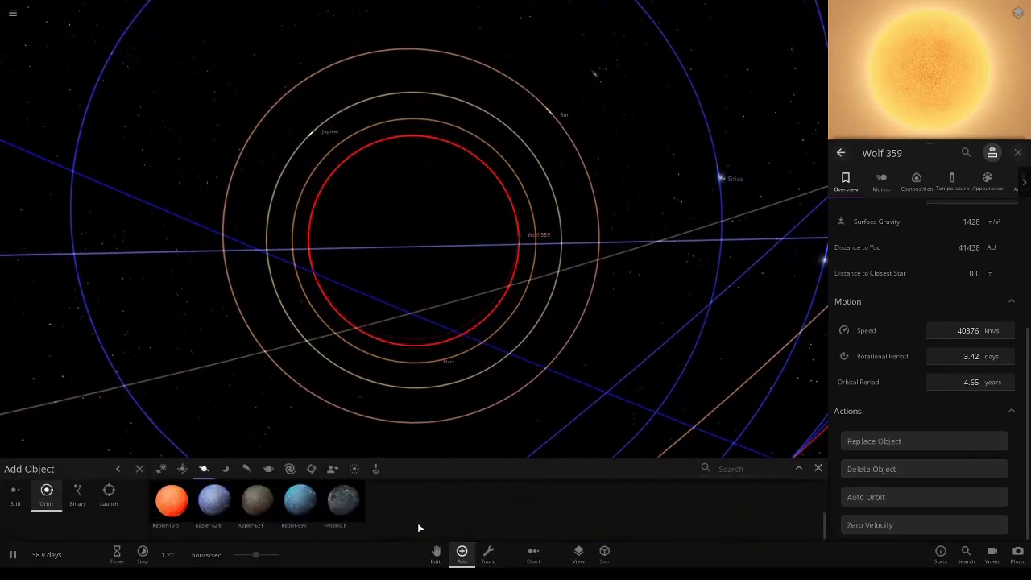
left_click(341, 501)
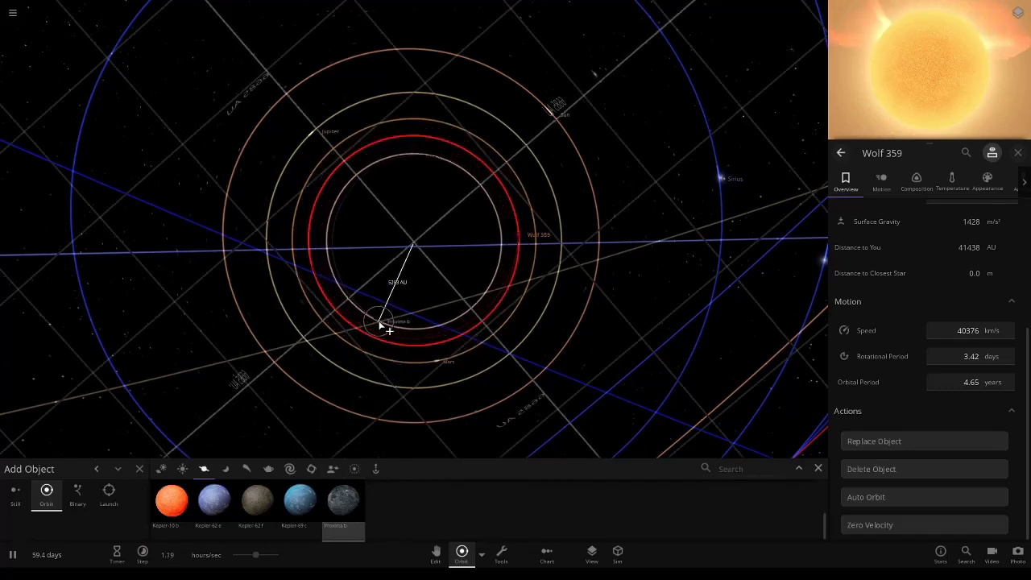
left_click(381, 324)
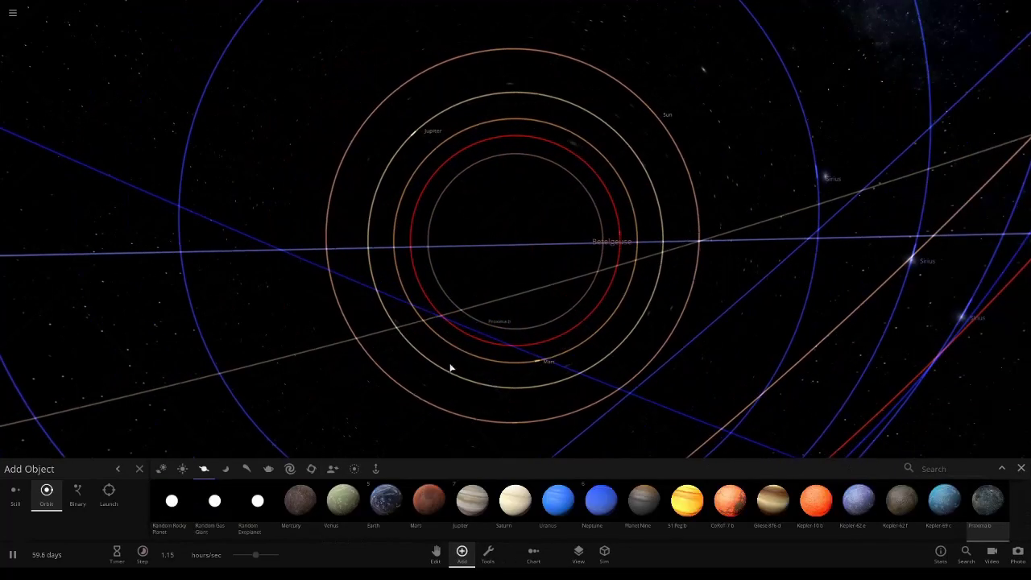
left_click(485, 325)
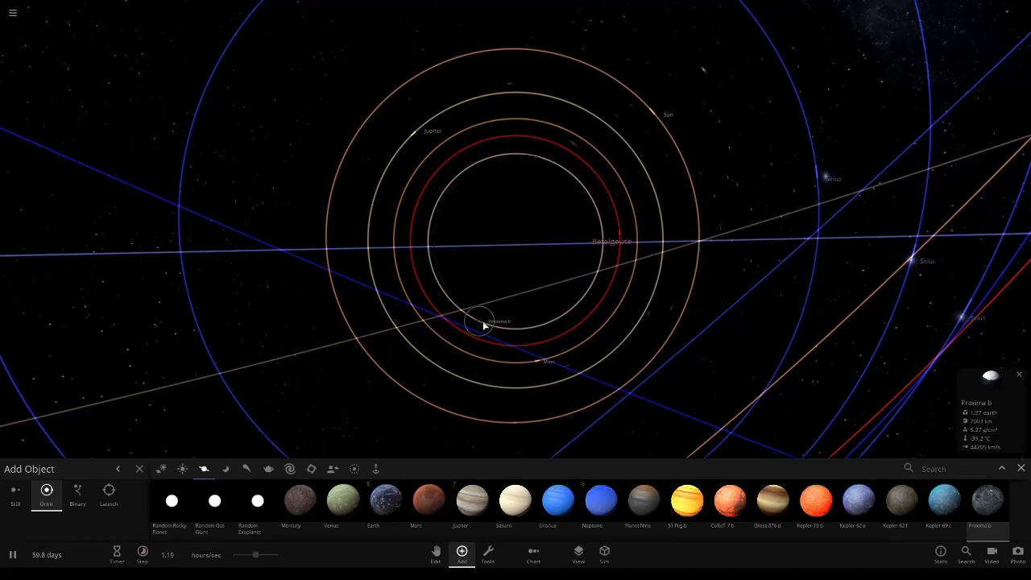
left_click(992, 396)
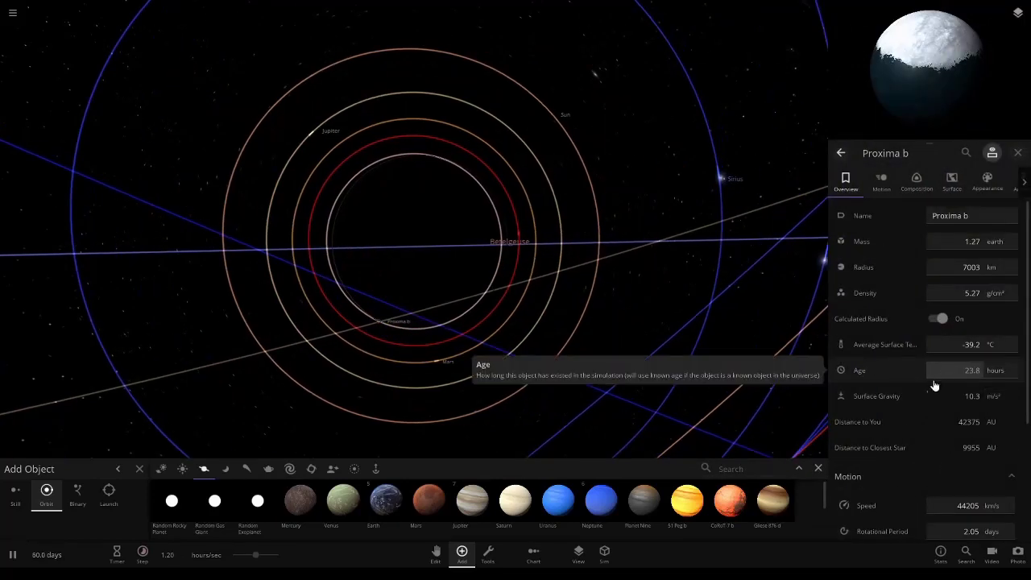
scroll(921, 402, "down", 4)
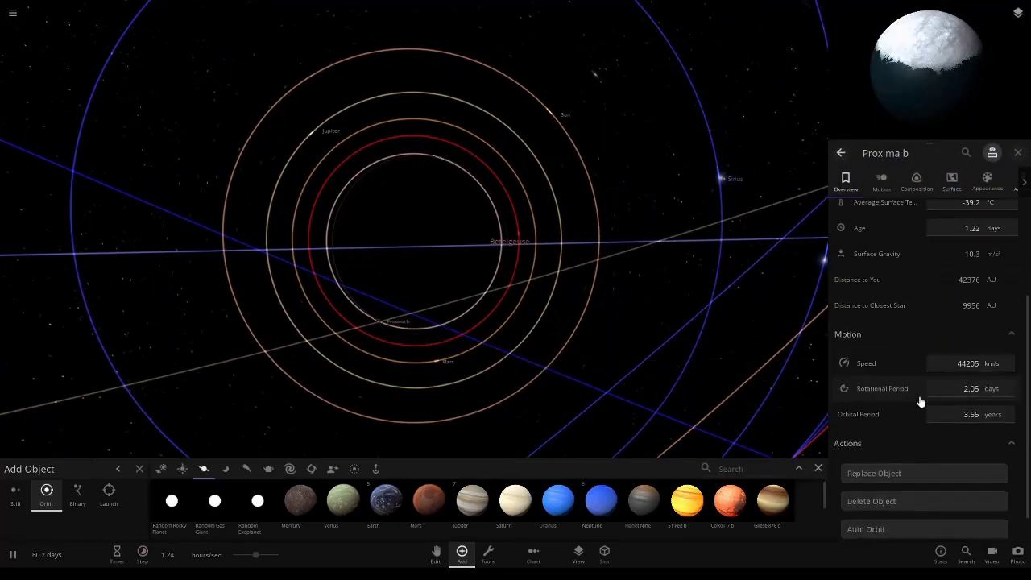
scroll(900, 406, "up", 3)
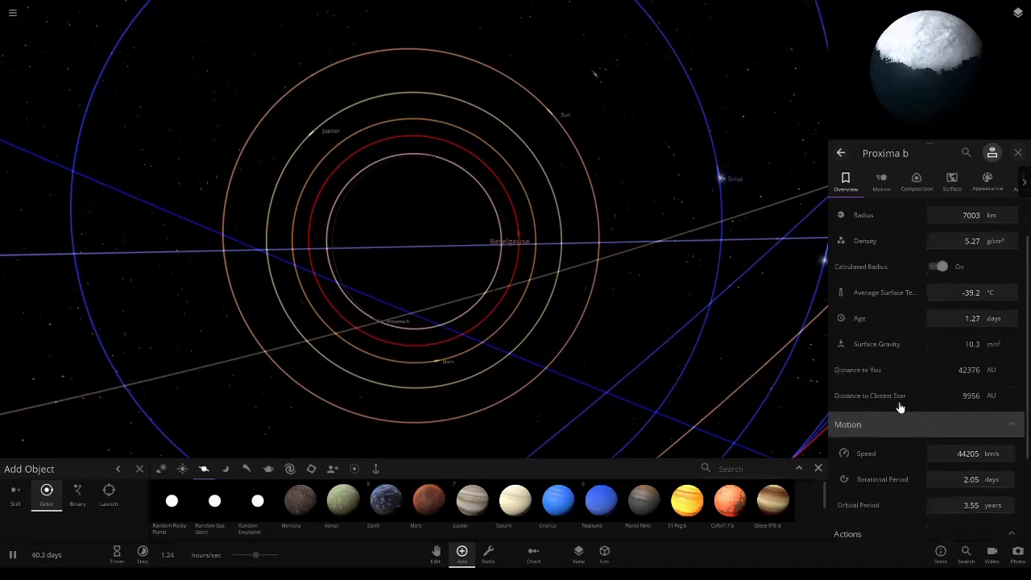
left_click(514, 504)
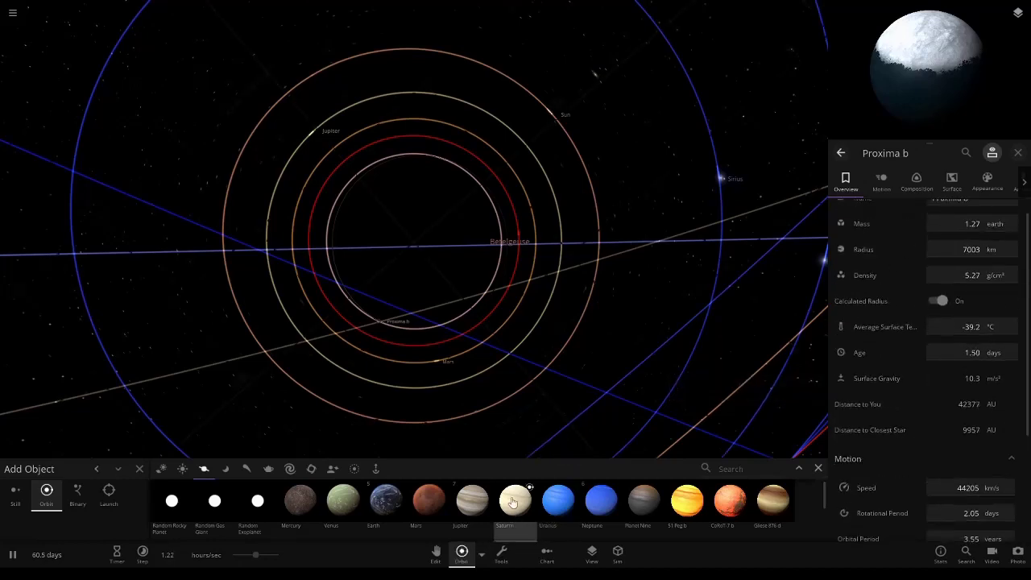
left_click(413, 317)
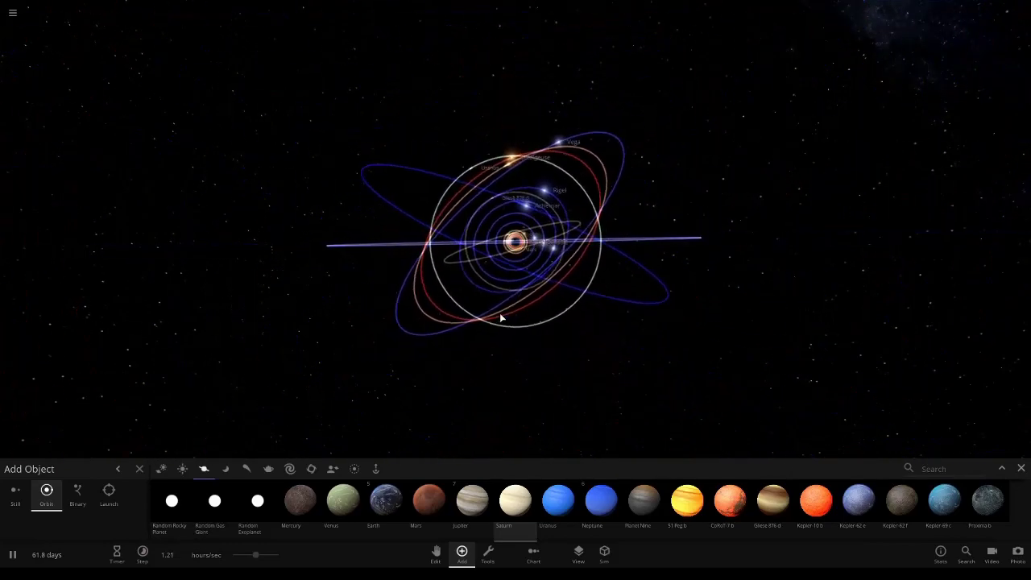
Close the Add Object panel and let the Betelgeuse system run to about 109,298 years, viewed nearly face-on
left_click(1020, 468)
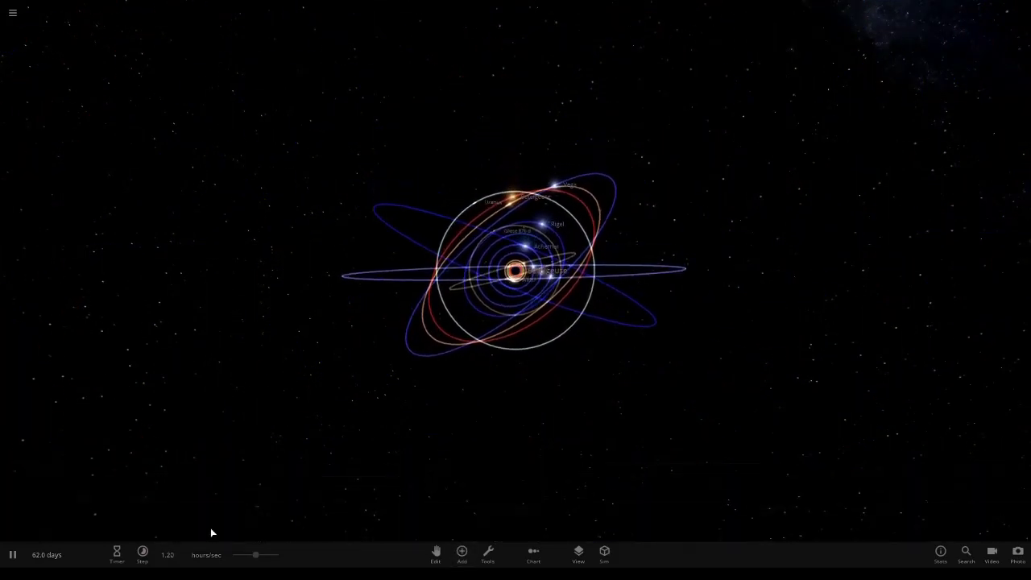
left_click_drag(398, 453, 681, 361)
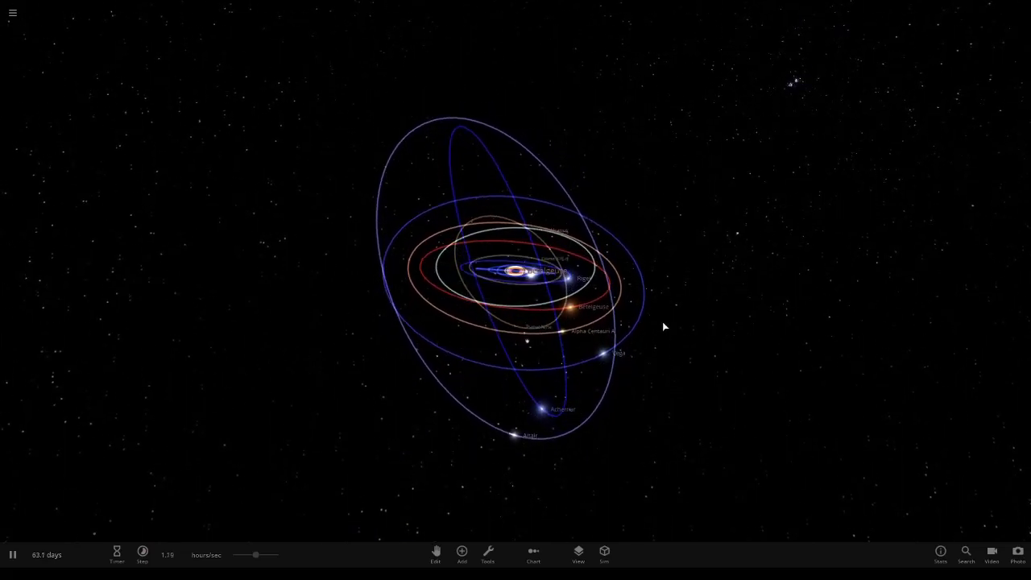
left_click_drag(663, 341, 684, 393)
scroll(683, 394, "up", 5)
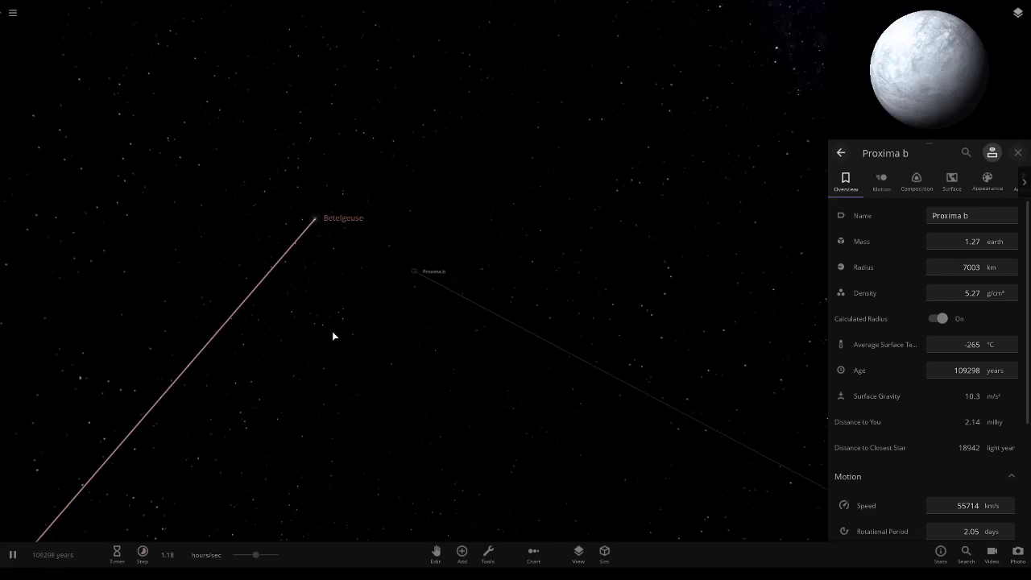
Focus the camera on the Betelgeuse black hole and zoom in close
left_click(416, 278)
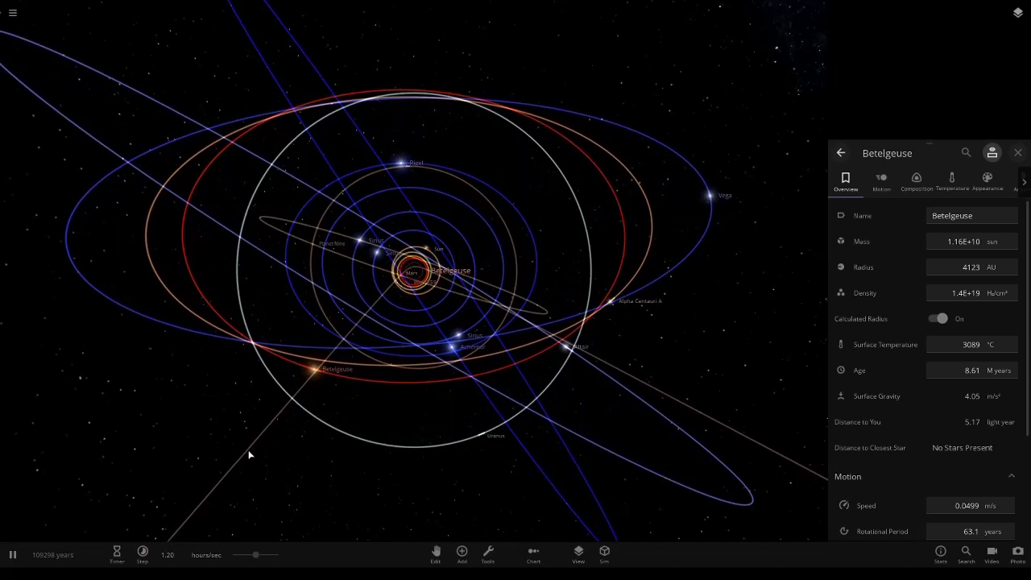
scroll(320, 398, "up", 3)
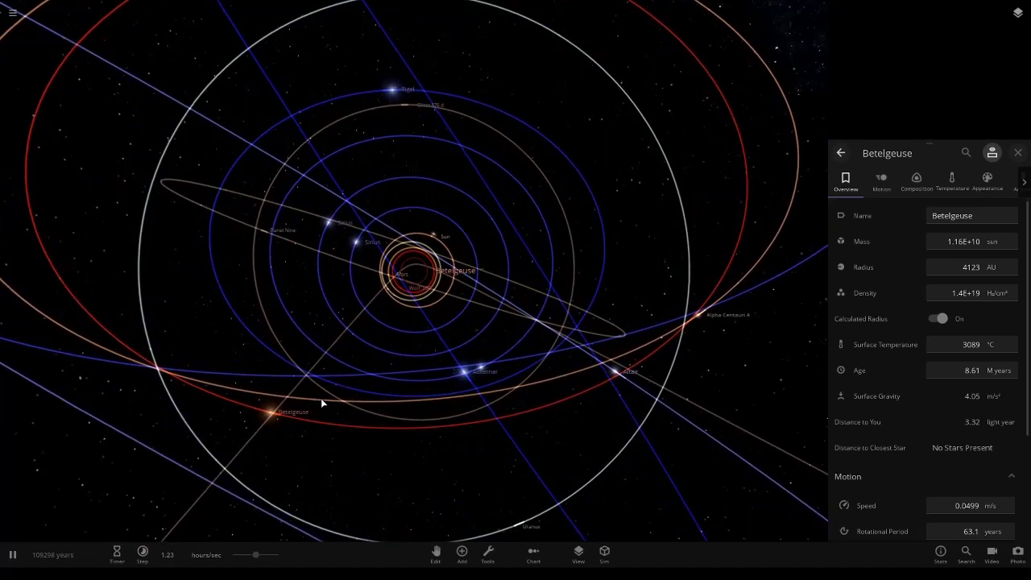
scroll(321, 398, "up", 3)
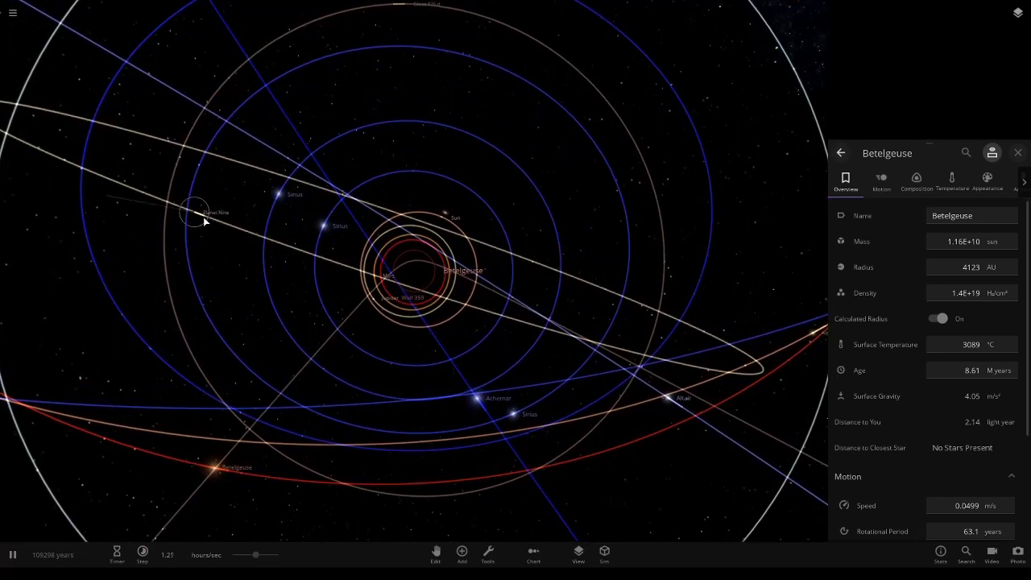
scroll(204, 219, "up", 3)
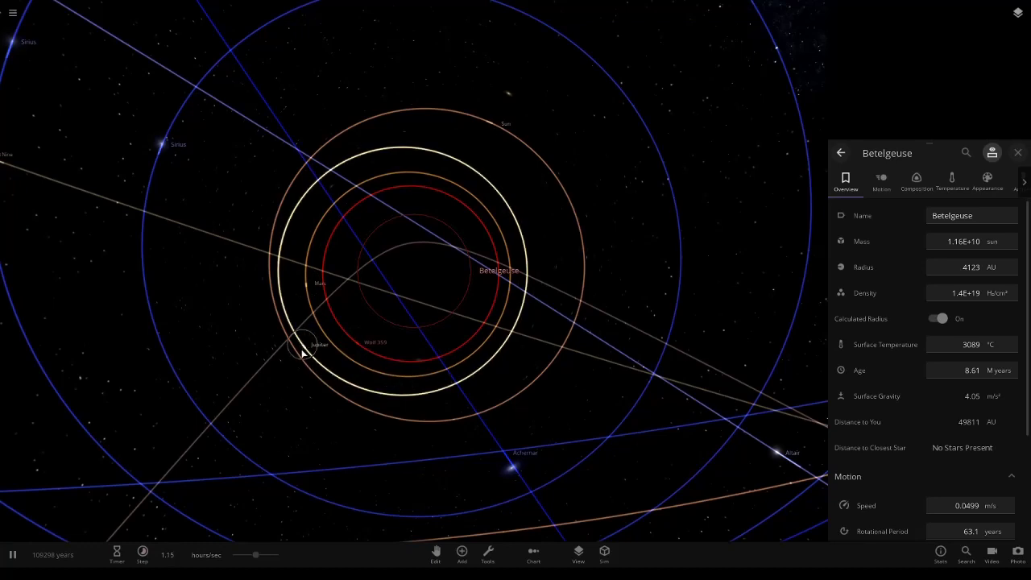
Check the properties of Wolf 359, Mars, Jupiter and then Planet Nine, and zoom back out
left_click(355, 344)
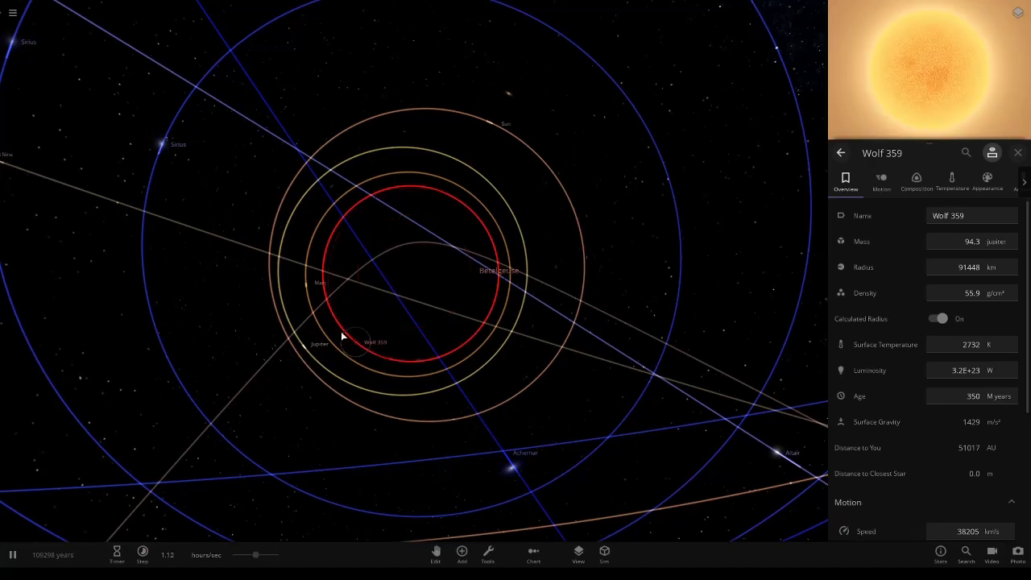
left_click(305, 287)
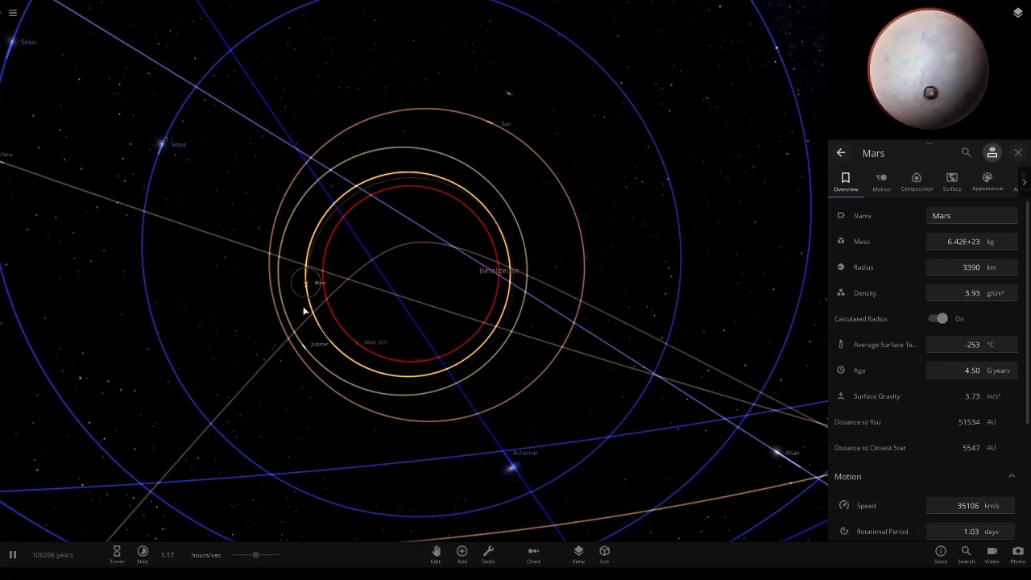
left_click(306, 350)
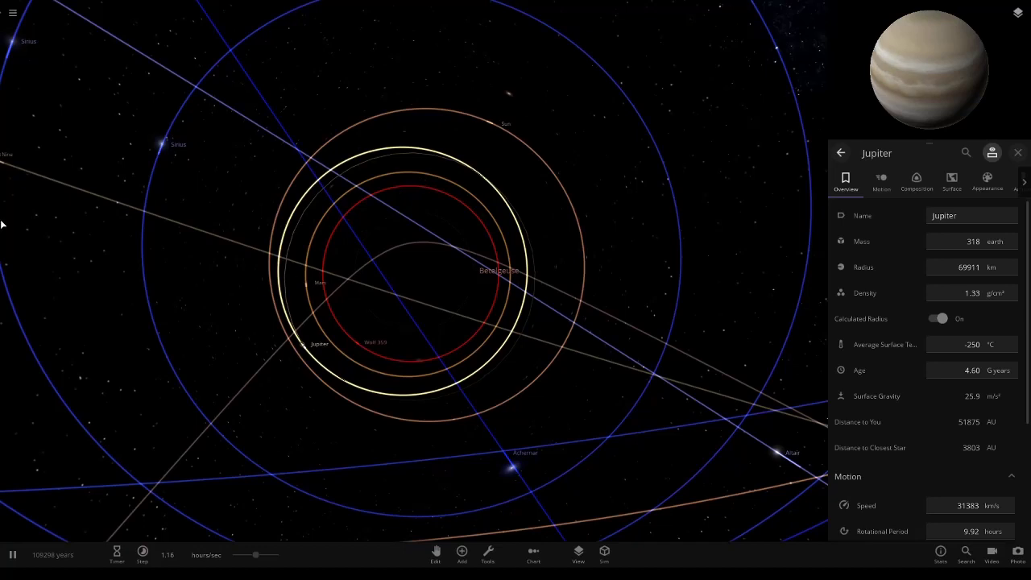
scroll(66, 227, "down", 5)
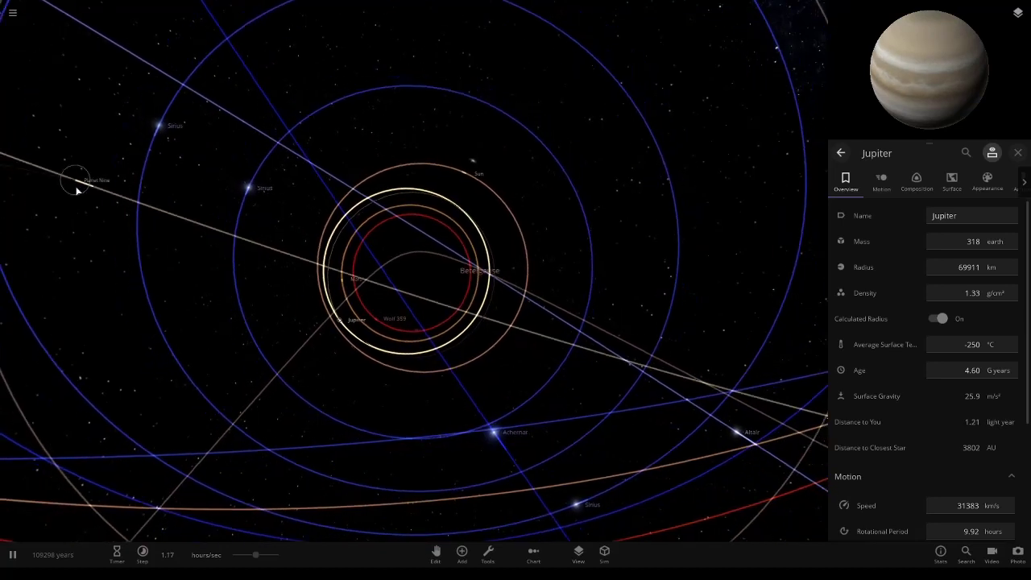
left_click(81, 184)
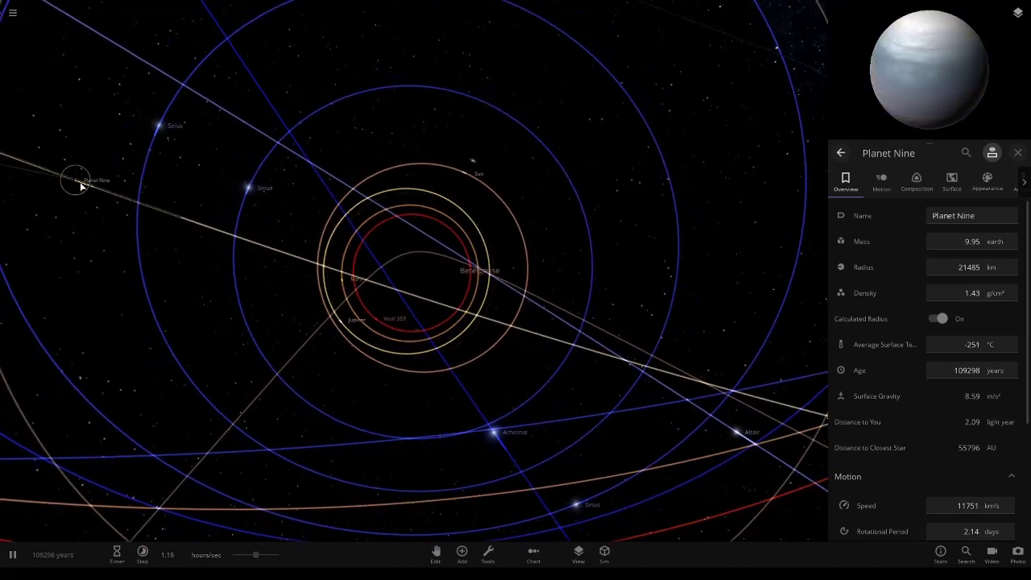
scroll(92, 227, "down", 3)
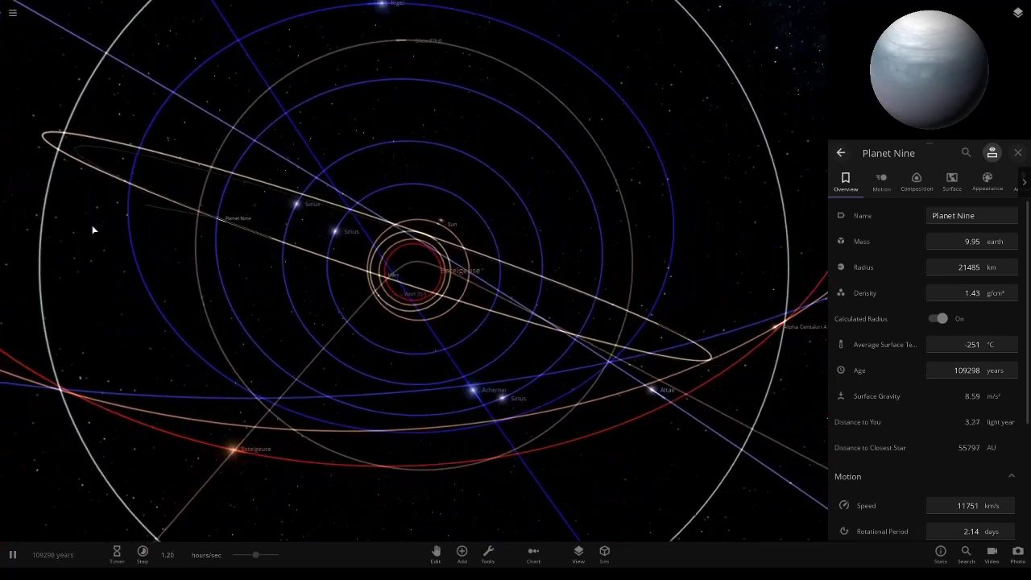
scroll(93, 230, "down", 2)
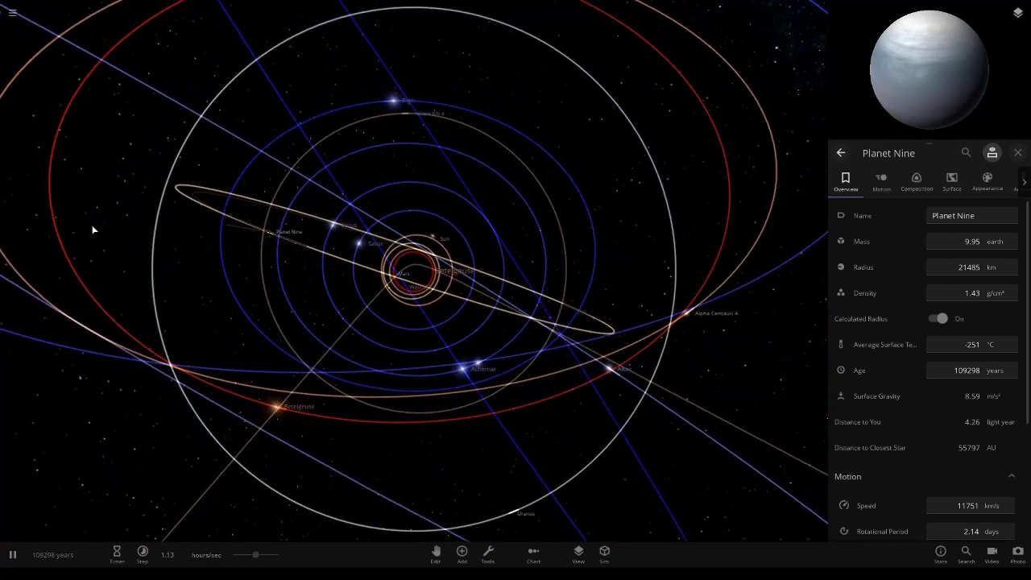
scroll(93, 230, "down", 3)
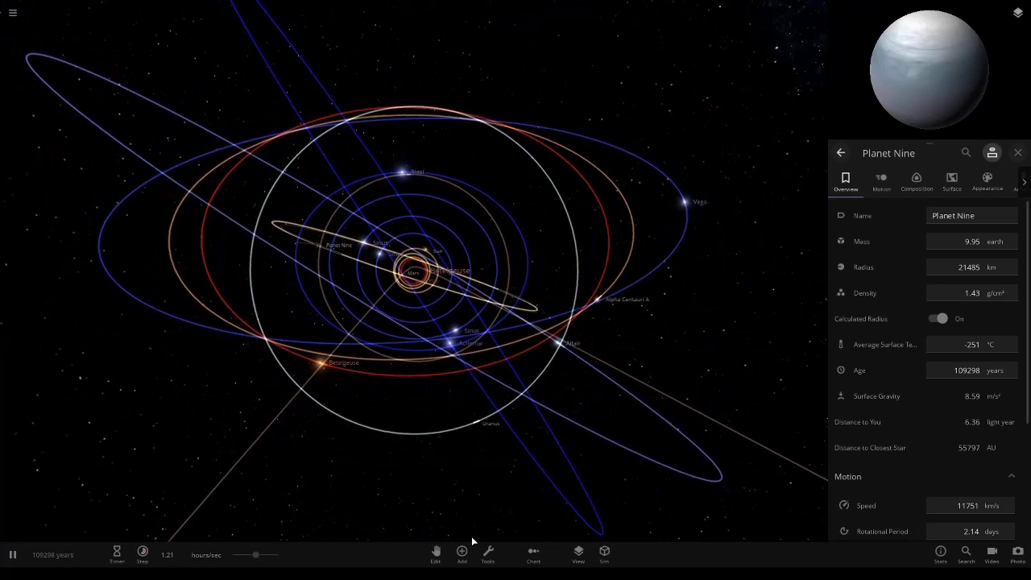
Switch off Trails in the View toolbar to remove the orbit lines
left_click(577, 554)
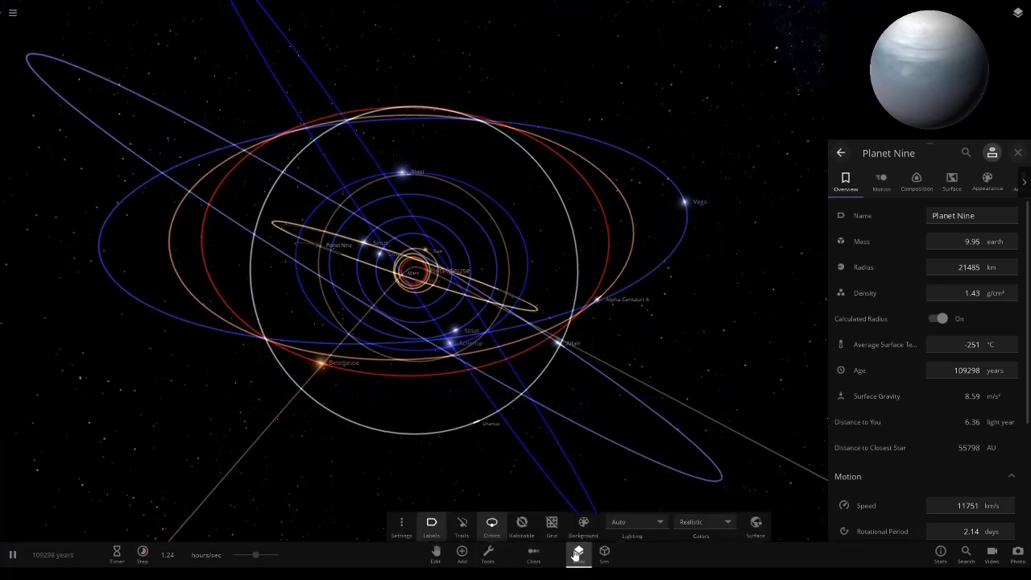
left_click(463, 524)
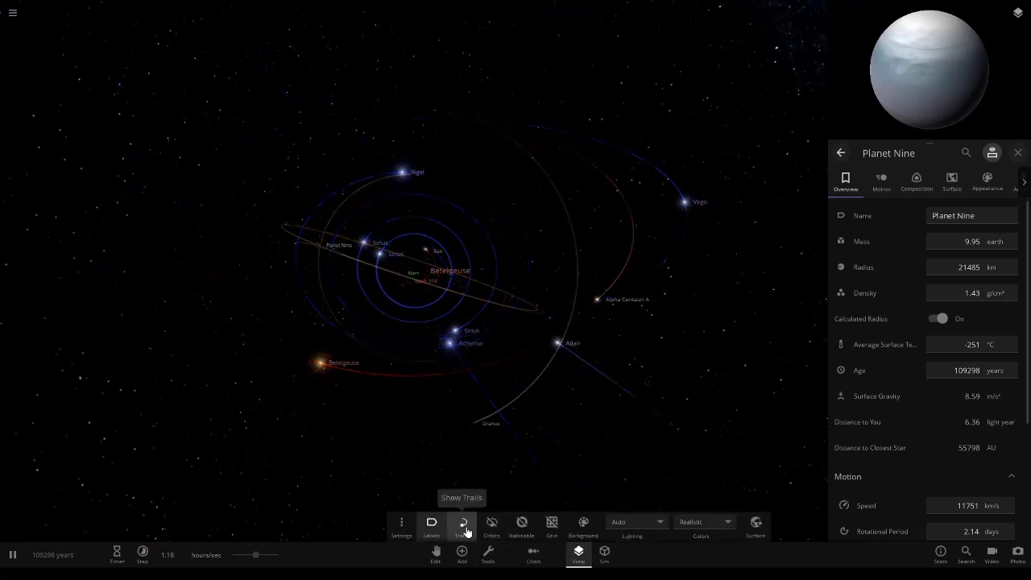